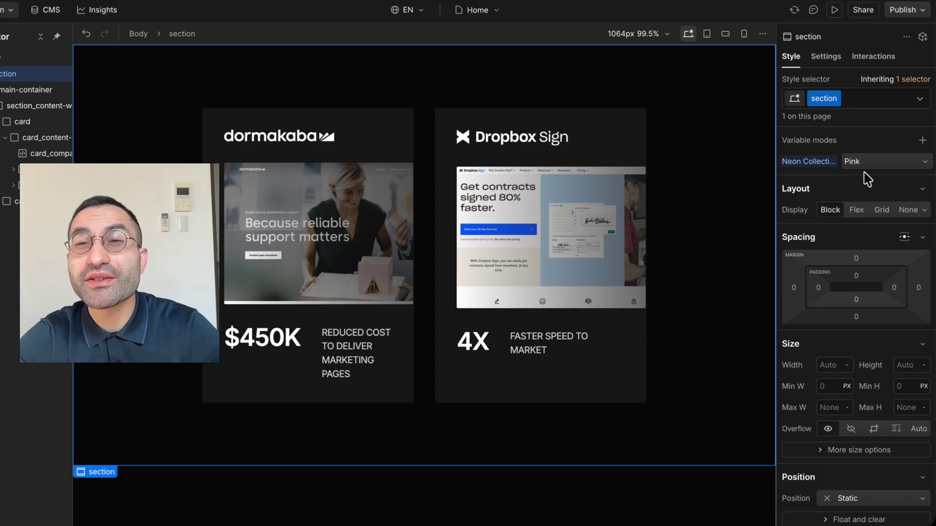
Try the Gold, Green and Red modes of the Neon Collection on the section and undo the mode changes.
click(867, 211)
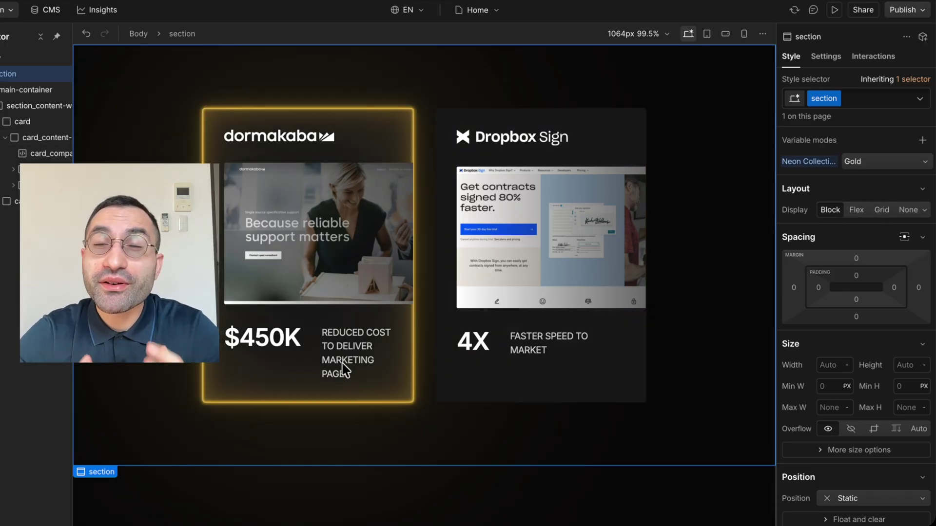
click(880, 162)
click(865, 233)
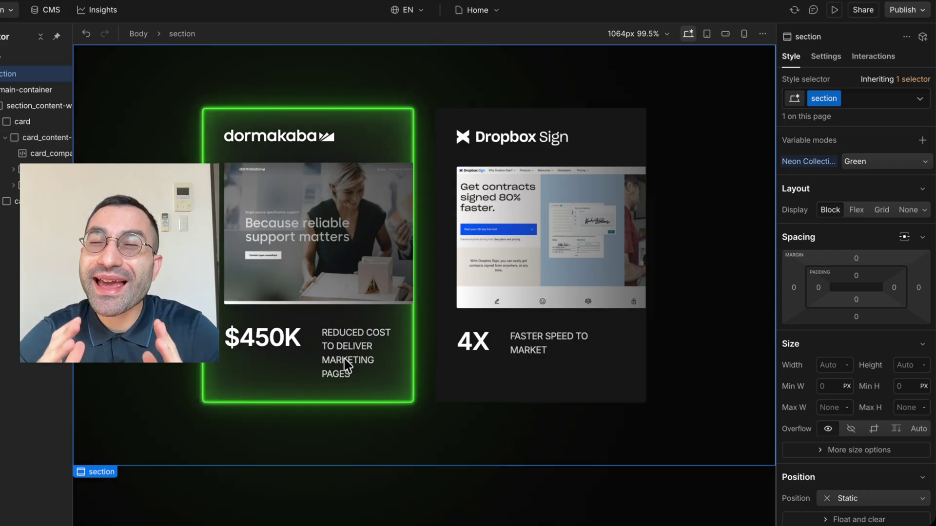
click(912, 162)
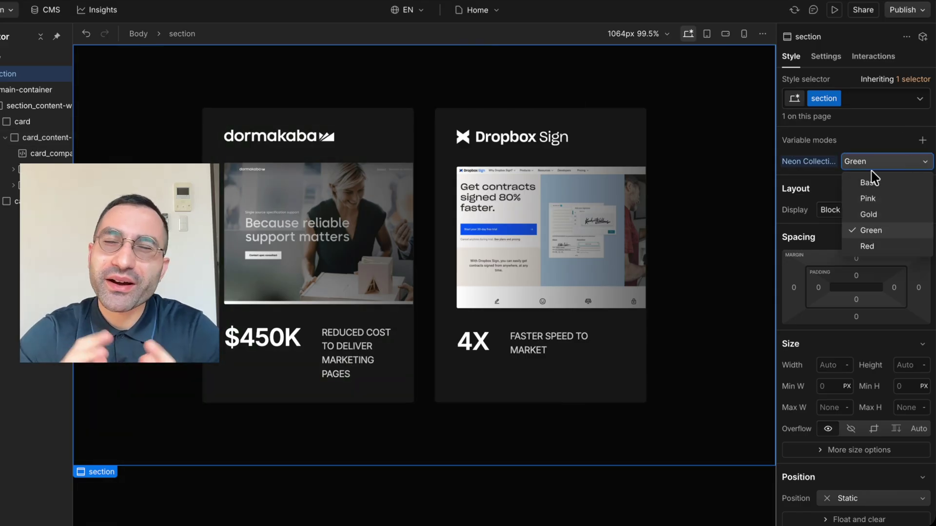
click(871, 249)
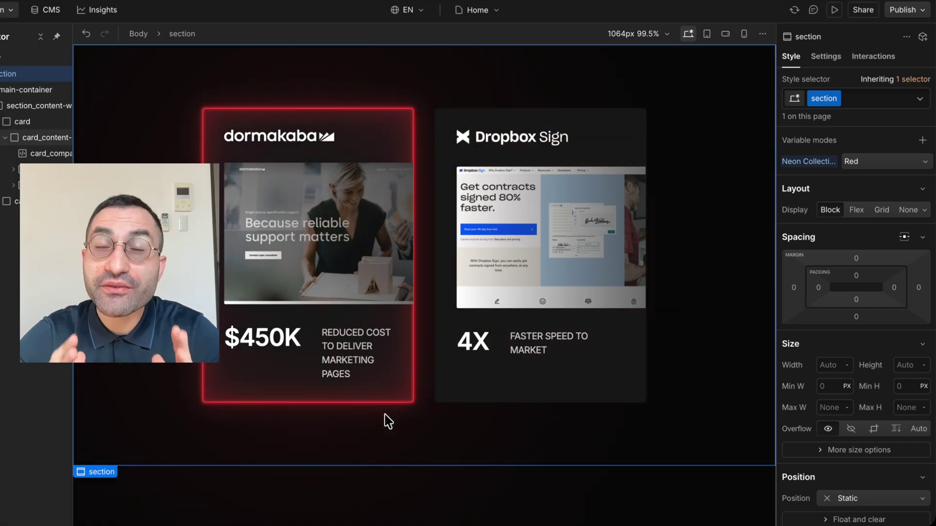
key(ctrl+z)
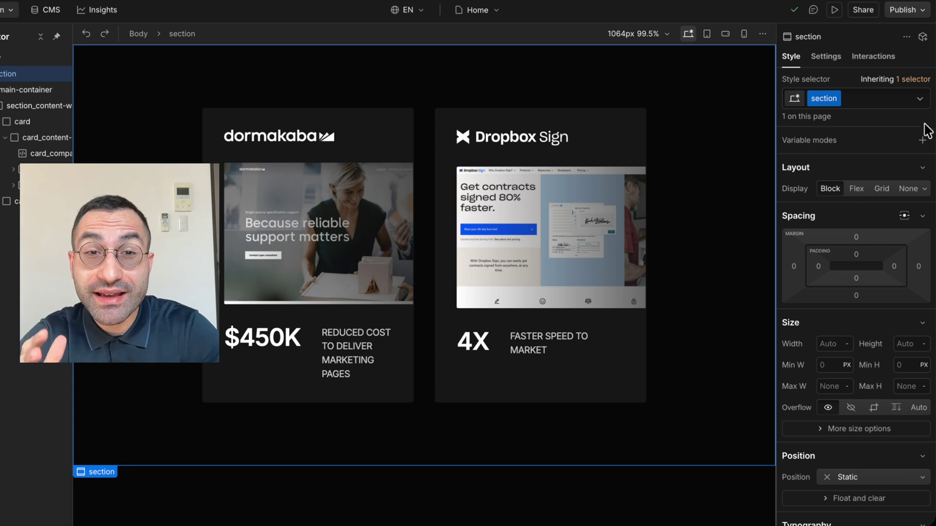
Add the Neon Collection's Pink variable mode to the section, try Gold, Green and Red, and undo the mode assignment.
click(923, 143)
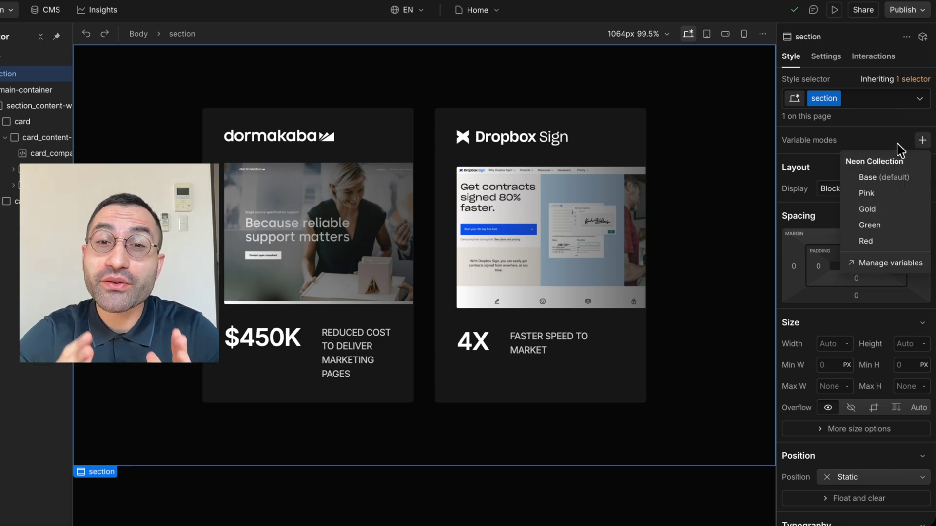
click(875, 194)
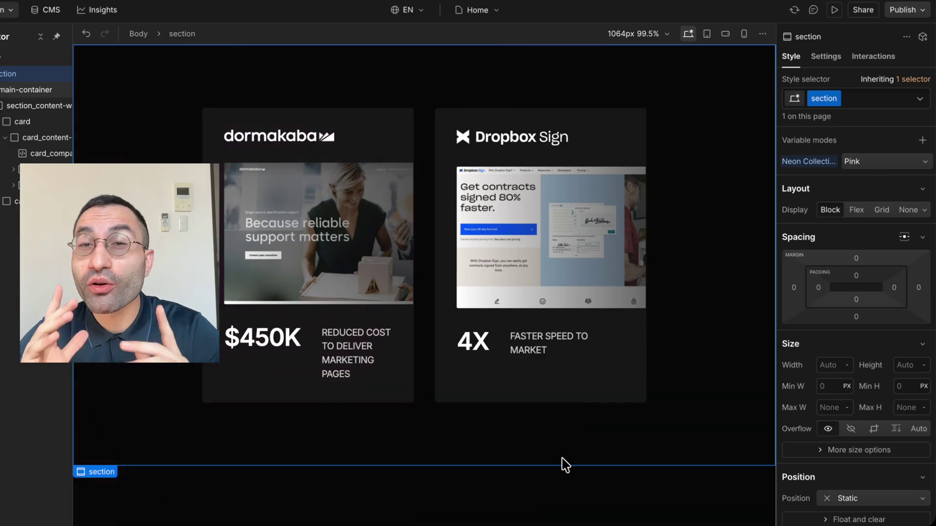
click(873, 166)
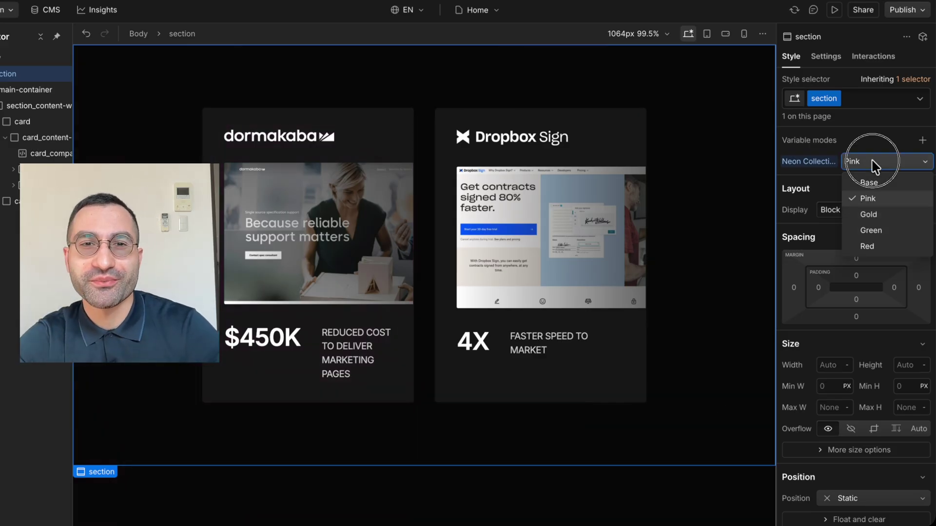
click(868, 214)
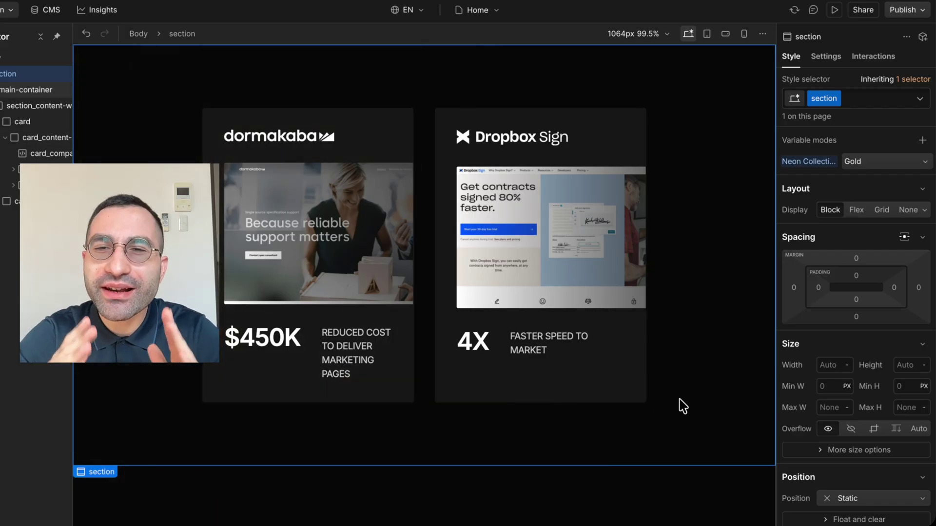
click(881, 166)
click(870, 231)
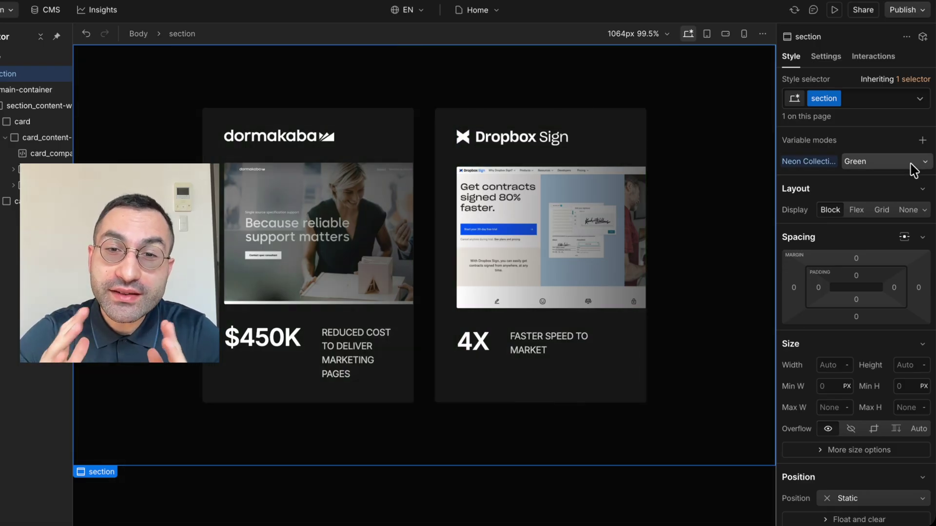
click(912, 162)
click(872, 247)
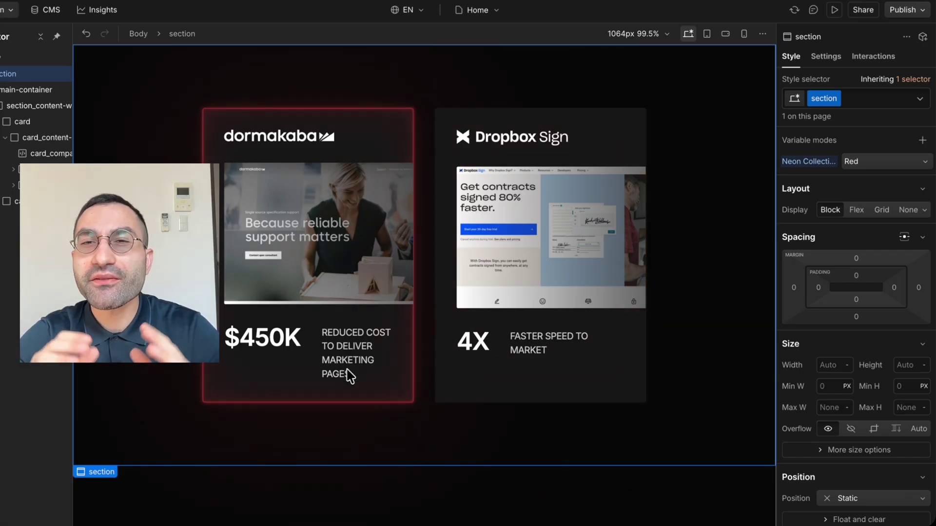
key(ctrl+z)
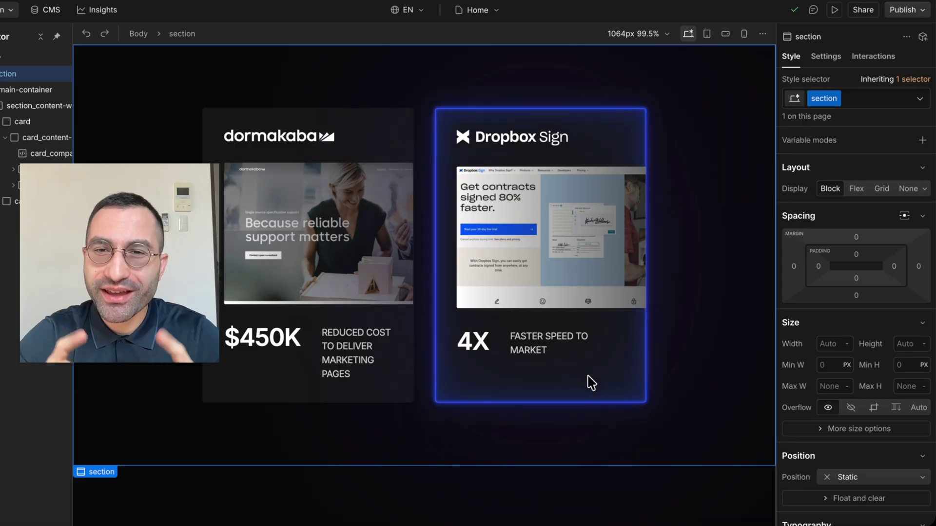
Apply the Neon Collection's Pink mode to the section again and switch it to Gold and Green.
click(923, 141)
click(870, 194)
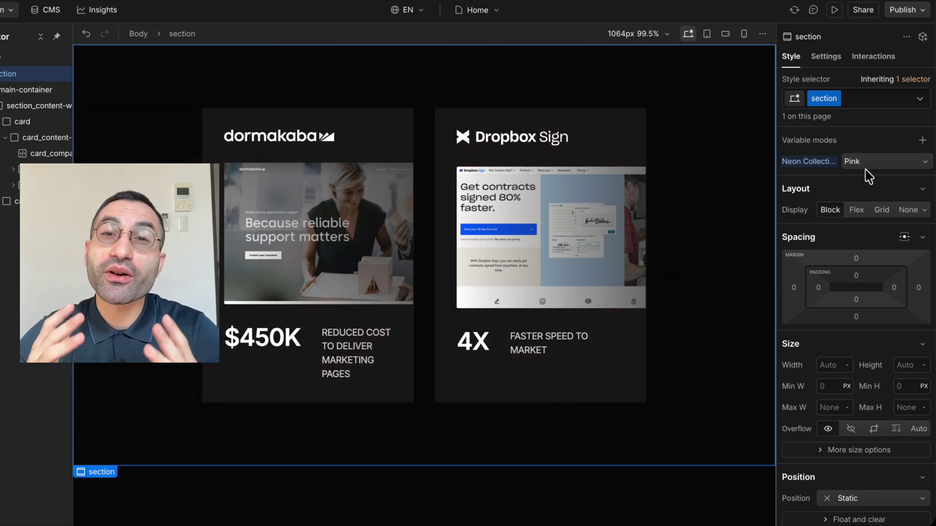
click(870, 163)
click(870, 214)
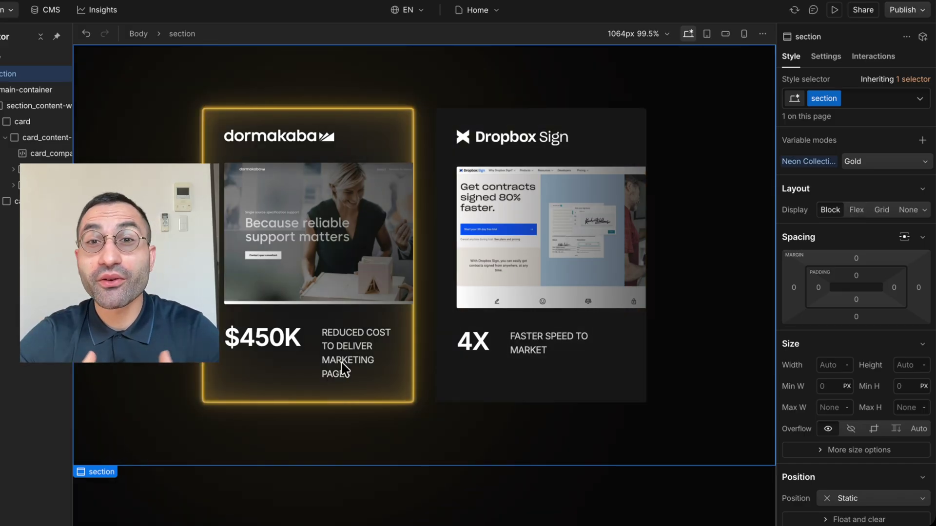
click(851, 162)
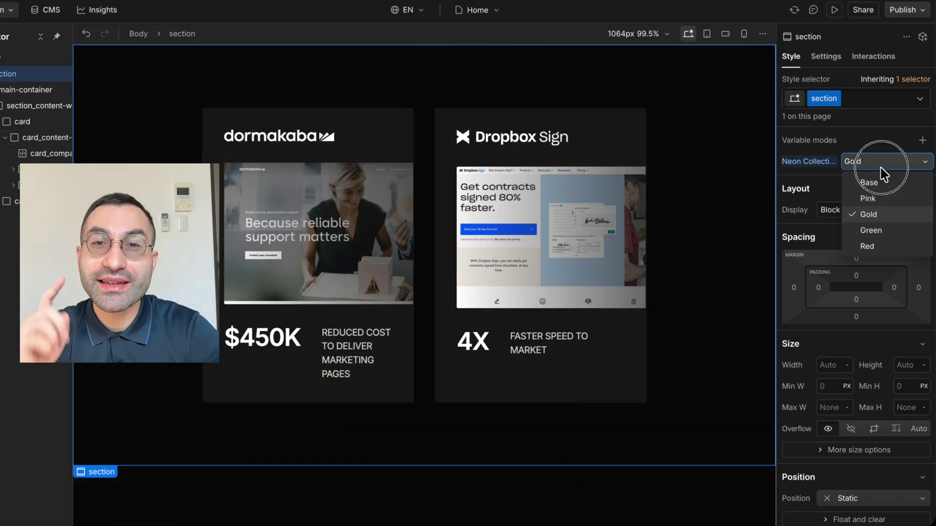
click(841, 230)
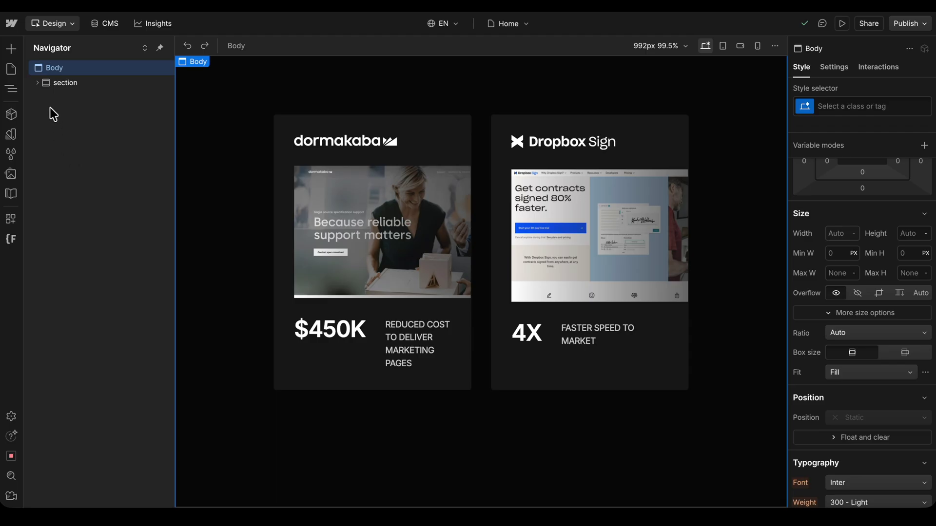
Select the section element and examine its layout, spacing, size, typography and background styles.
click(59, 83)
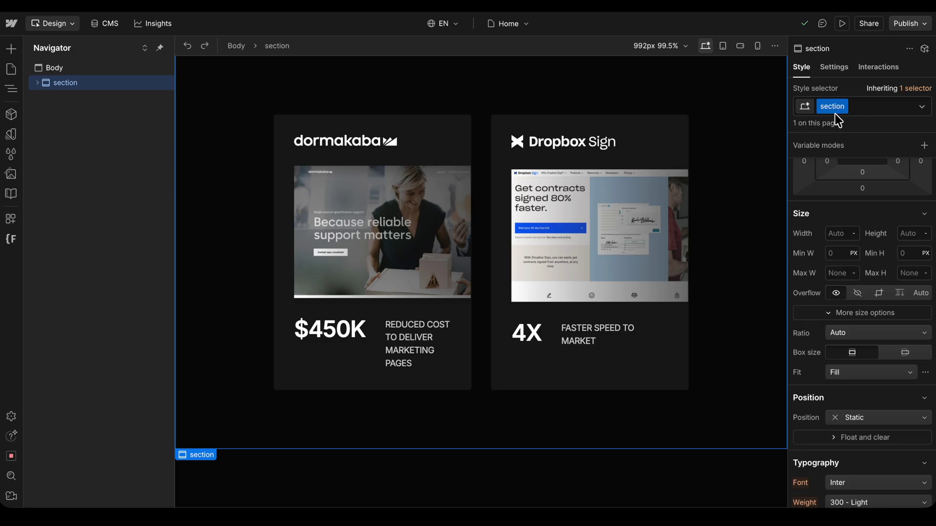
scroll(831, 236, up, 3)
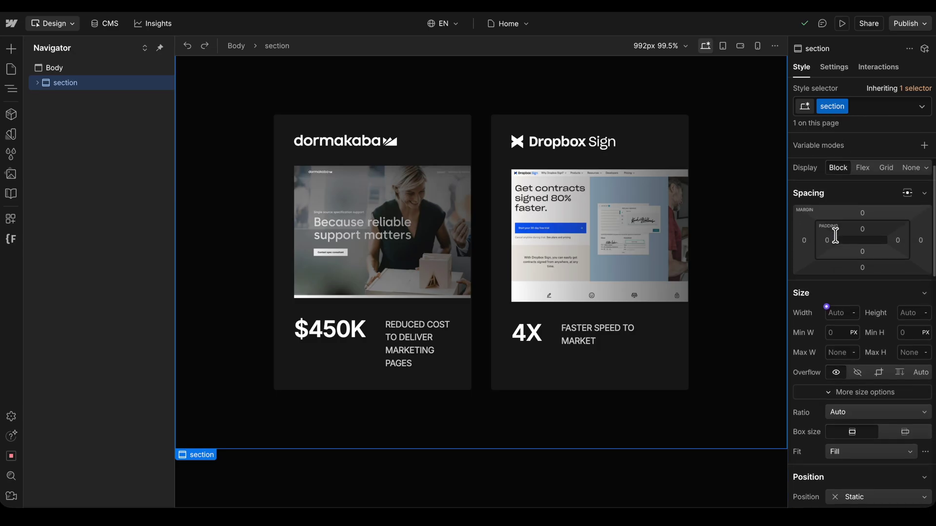
scroll(834, 236, down, 4)
scroll(835, 235, down, 6)
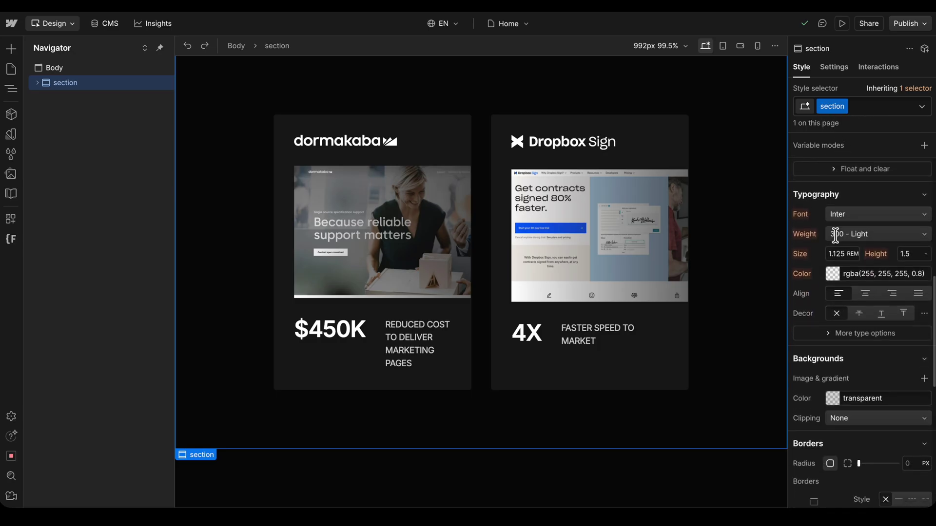
scroll(835, 235, up, 5)
scroll(834, 235, up, 5)
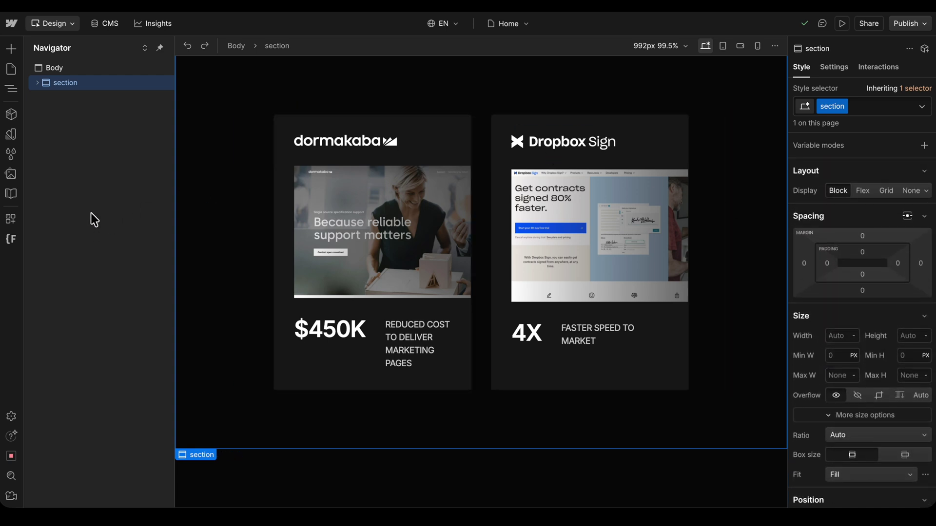
Examine the main-container's padding and maximum width, and the section_content-wrapper's flex alignment and gap.
click(37, 84)
click(104, 98)
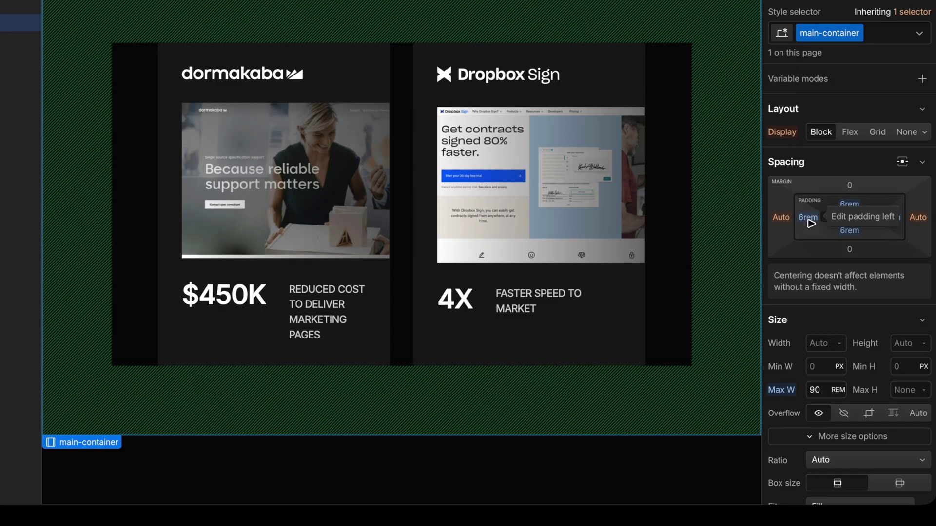
scroll(809, 351, down, 2)
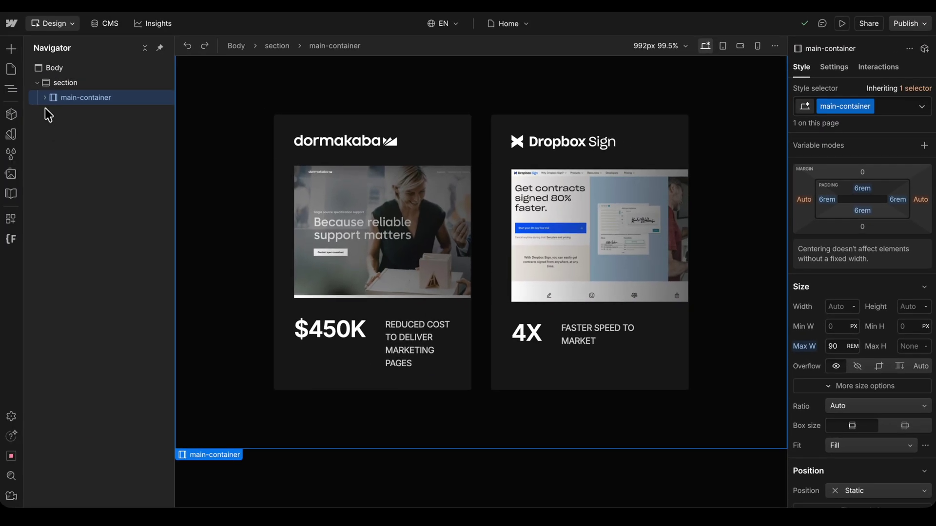
click(44, 98)
click(80, 114)
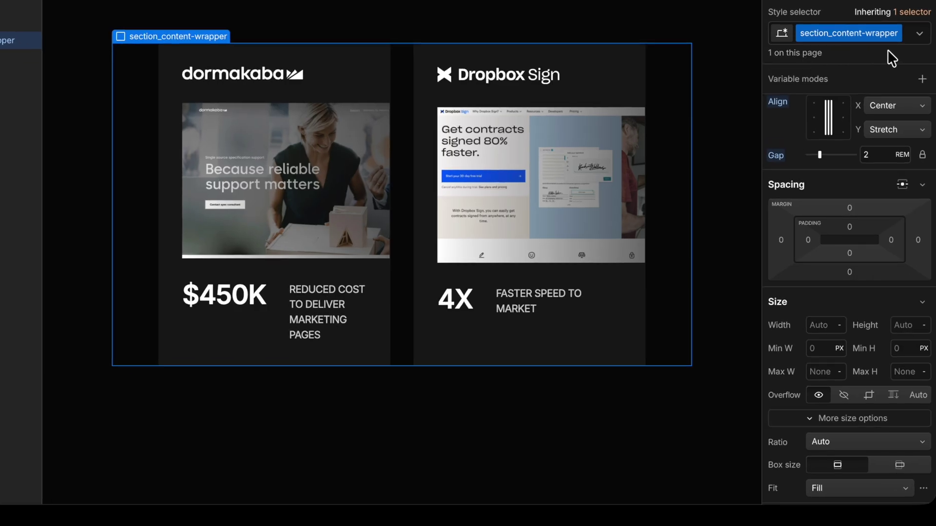
scroll(809, 121, up, 2)
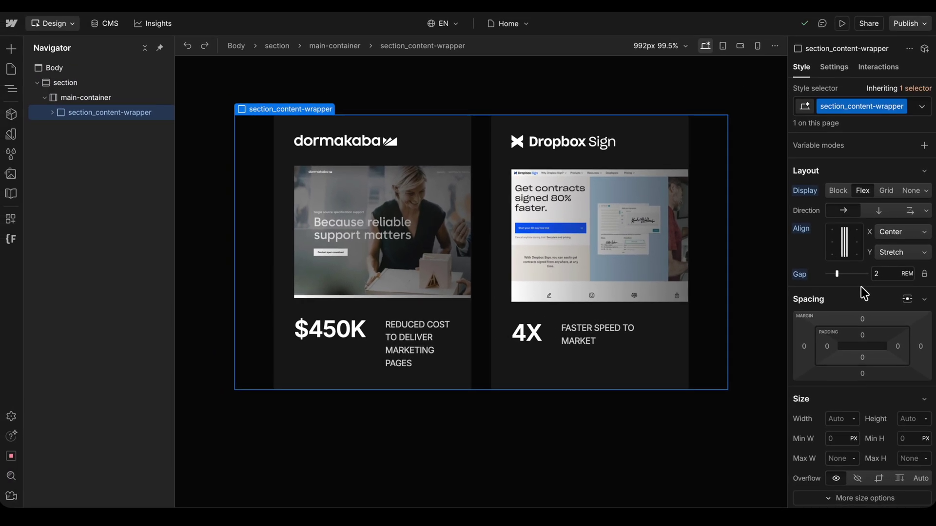
Examine the first card's maximum width, background color, border, box shadows and transitions.
click(52, 113)
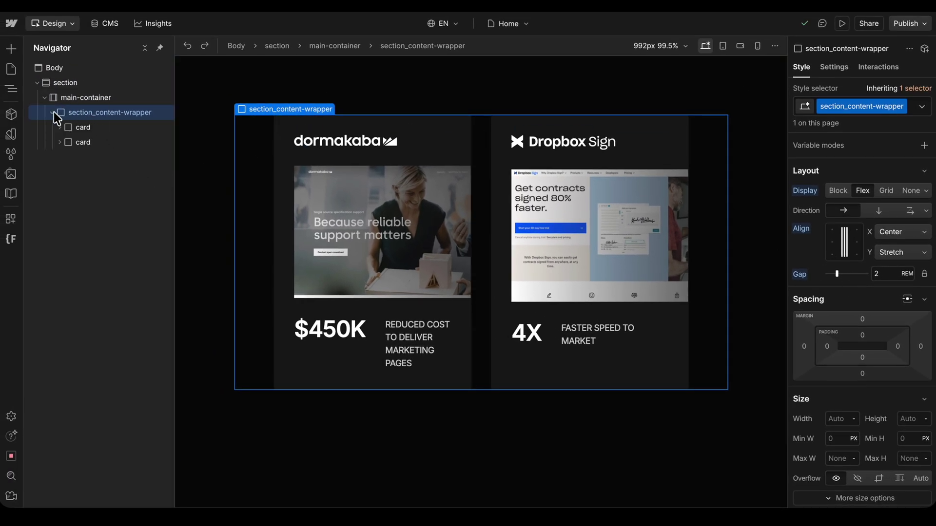
click(92, 127)
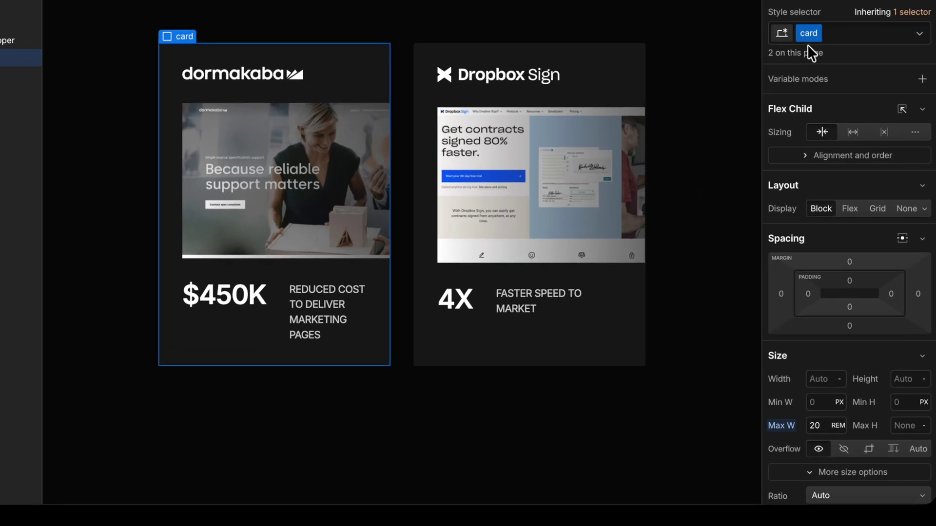
scroll(796, 264, down, 5)
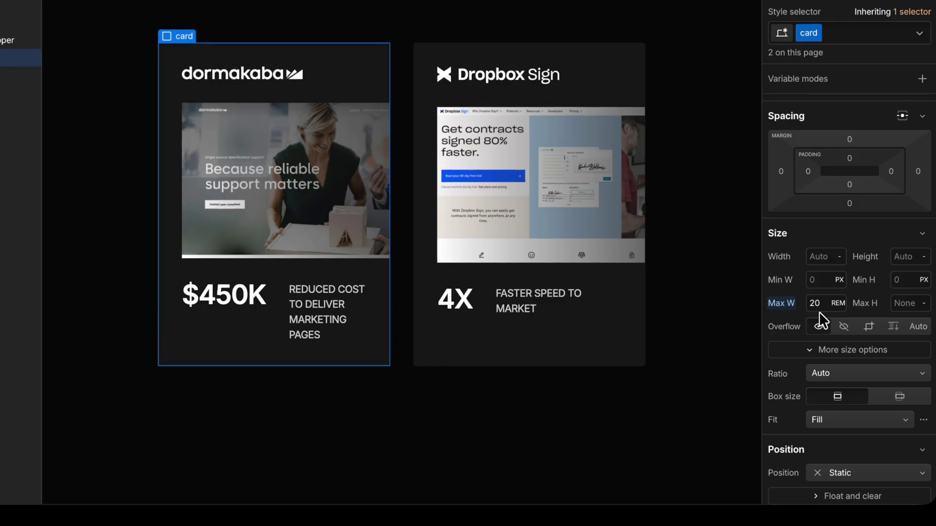
scroll(819, 314, down, 10)
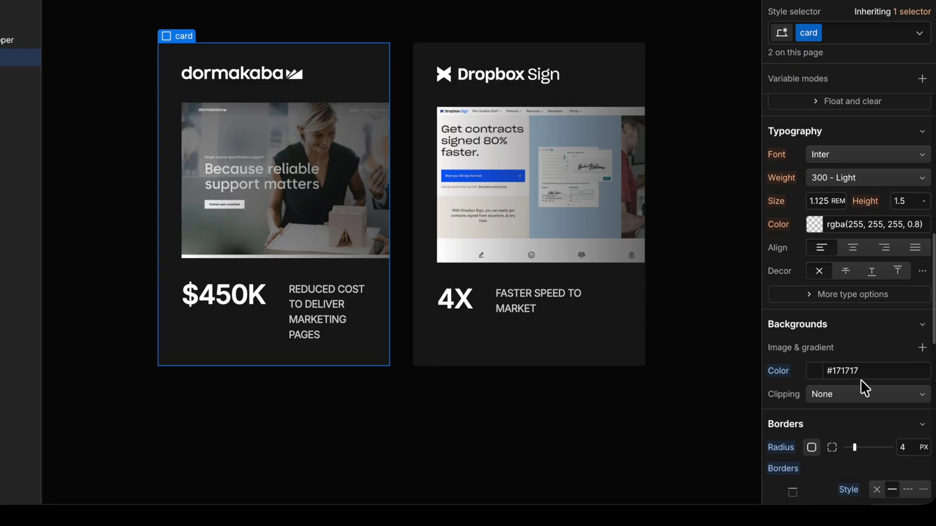
scroll(829, 376, down, 3)
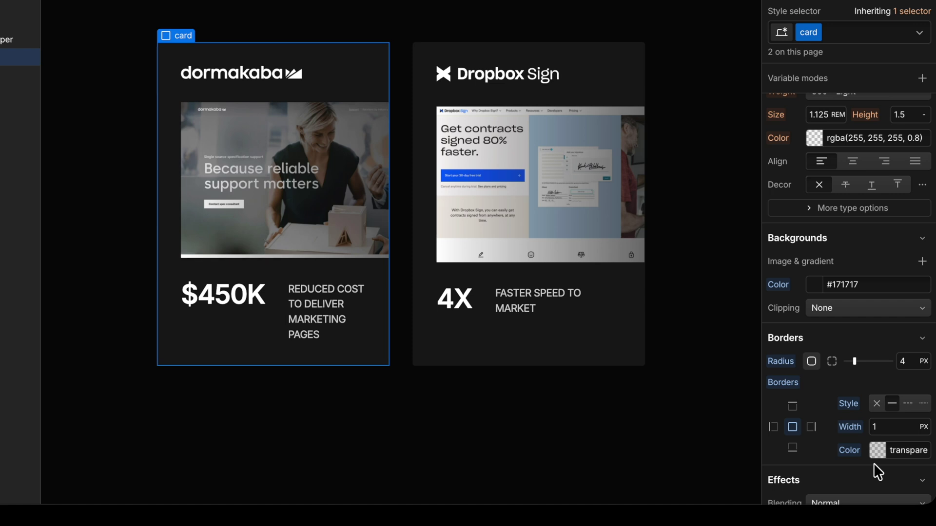
scroll(873, 463, down, 6)
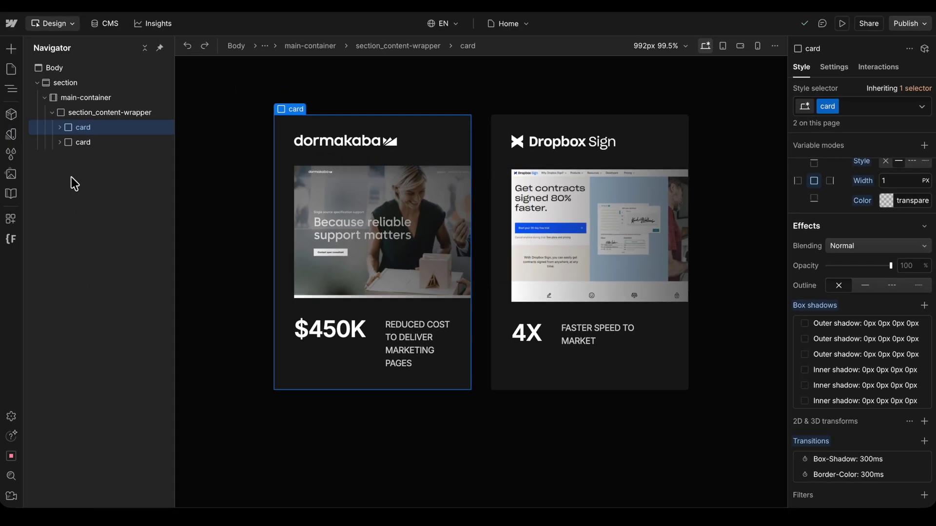
Examine the card_content-wrapper inside the first card for its flex direction, gap, padding and overflow.
click(59, 126)
click(118, 144)
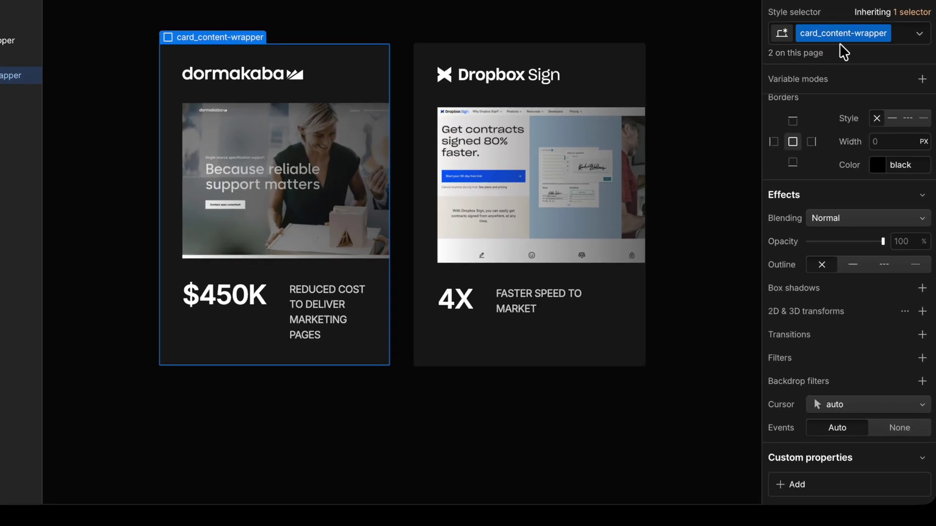
scroll(845, 199, up, 10)
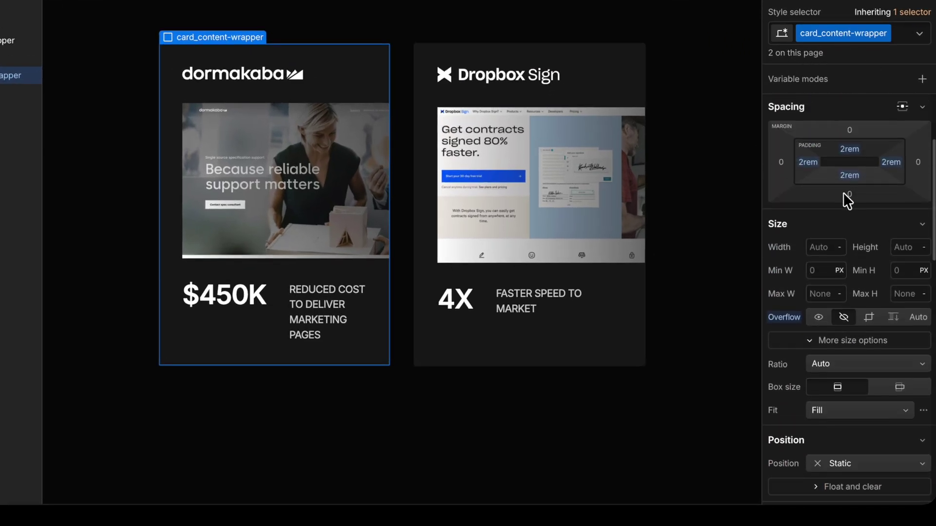
scroll(844, 192, up, 3)
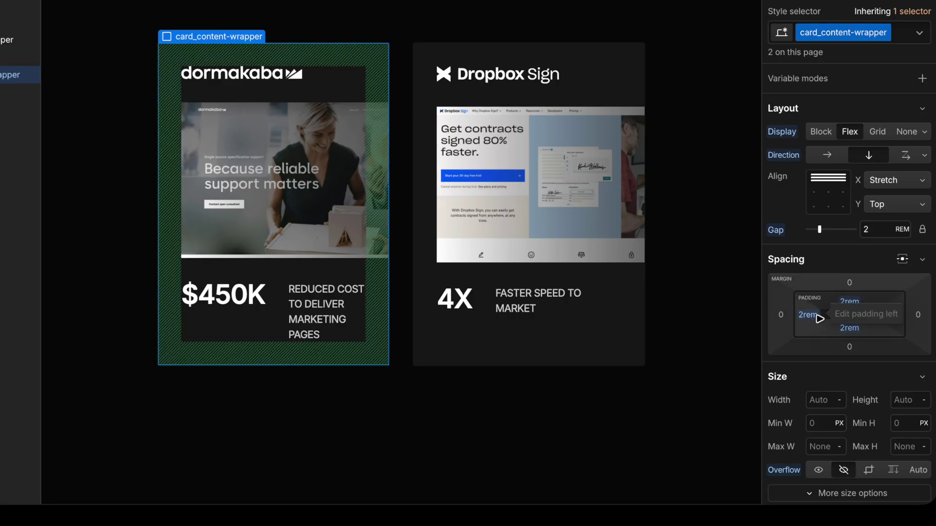
scroll(788, 396, down, 3)
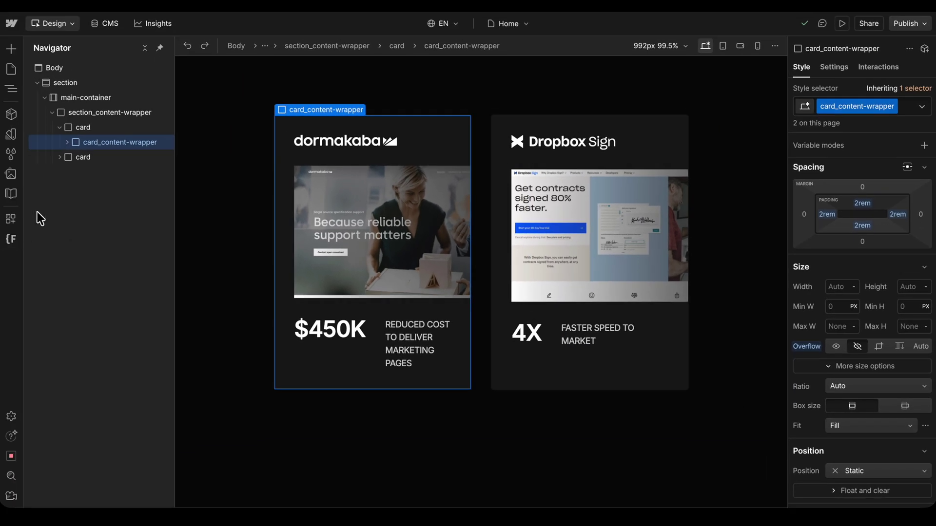
Examine the SVG code in the first card's card_company-logo embed, then save and close the code.
click(67, 142)
click(124, 156)
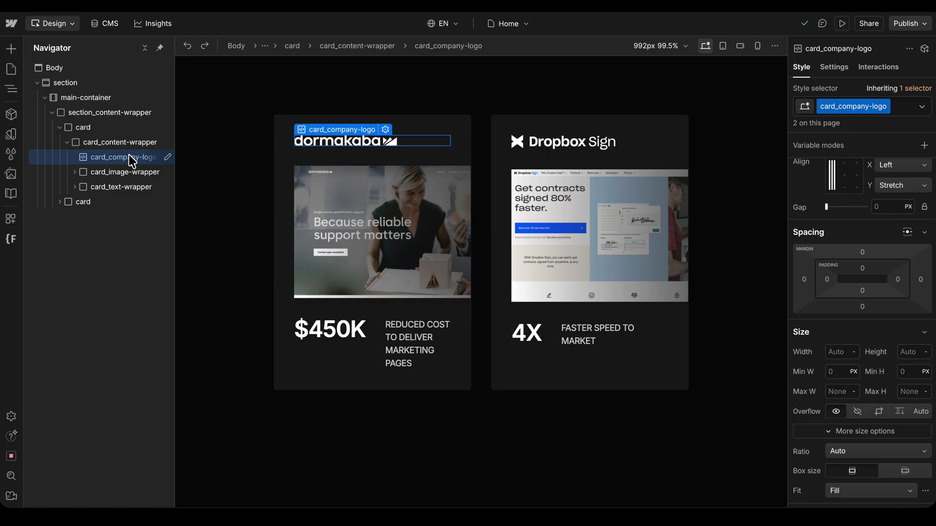
click(167, 156)
scroll(420, 261, up, 6)
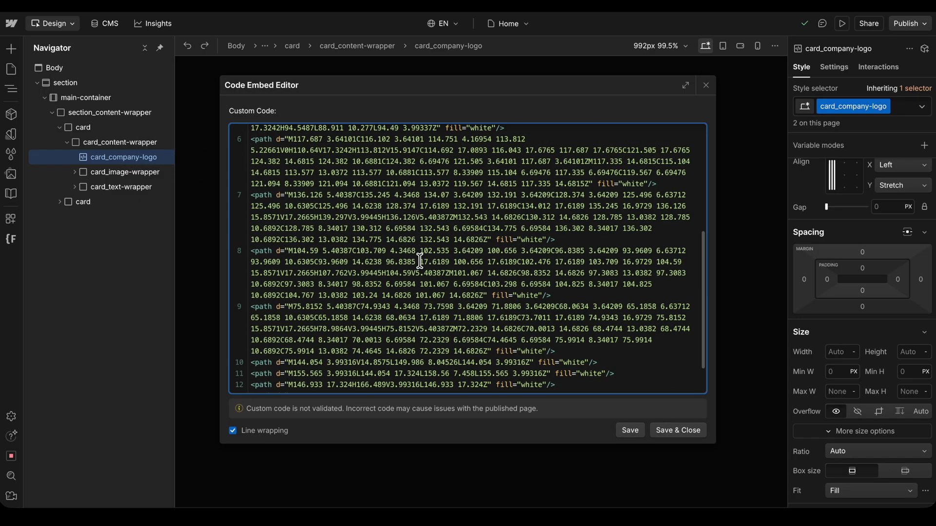
scroll(419, 260, up, 3)
click(673, 431)
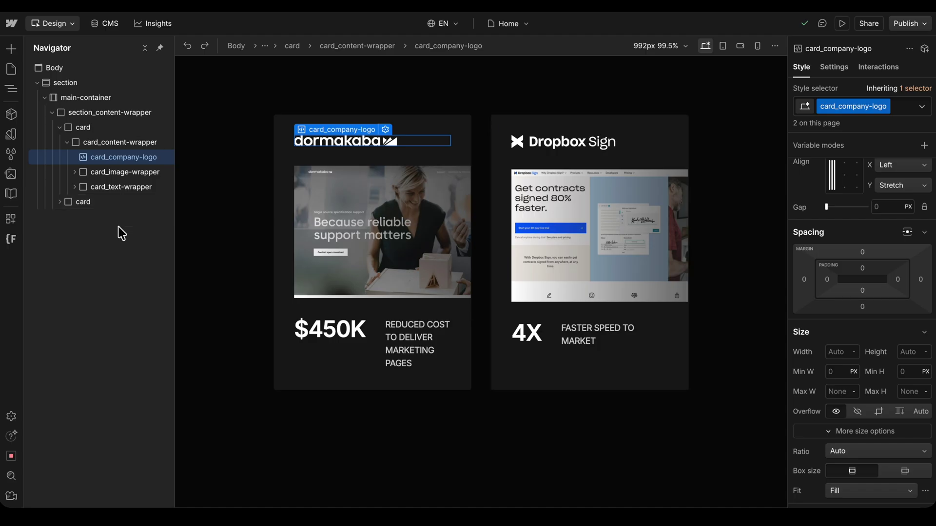
Examine the first card's card_image-wrapper for its width, aspect ratio, layout and position.
click(139, 173)
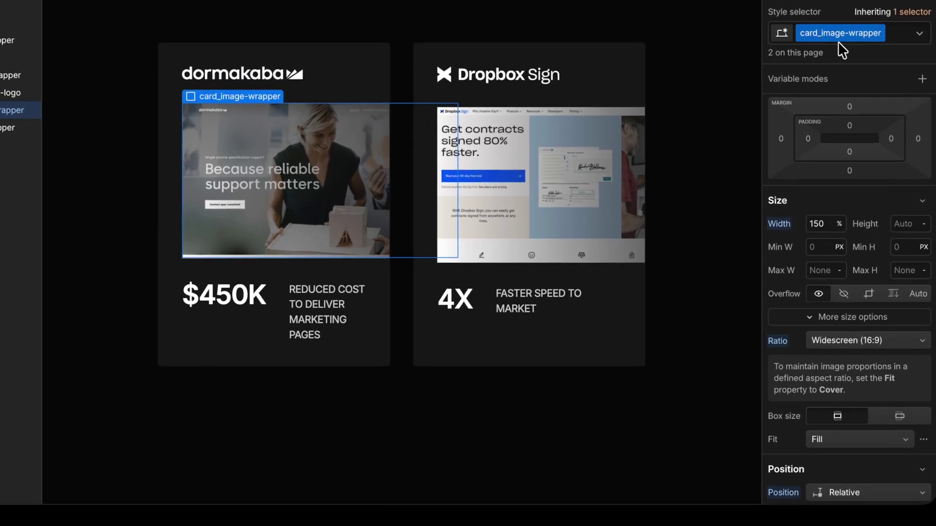
scroll(806, 161, up, 3)
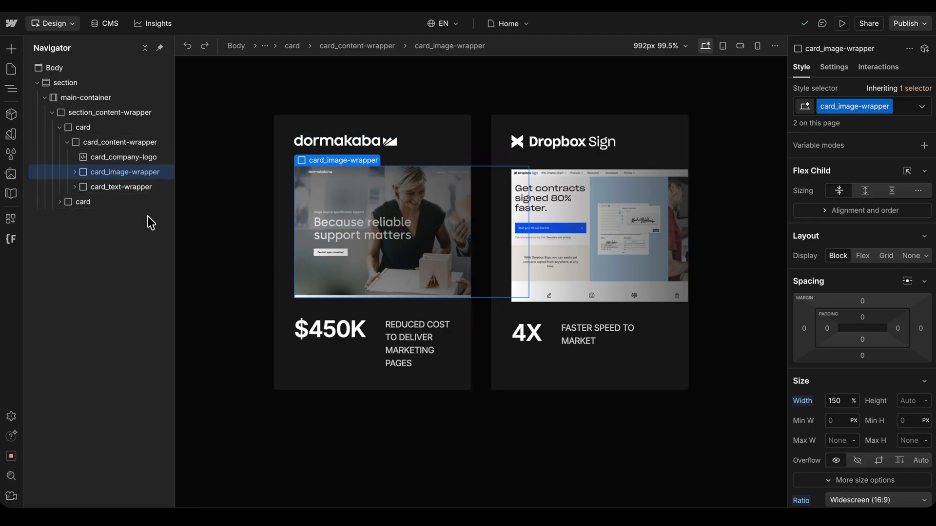
Reset the overflow of the first card's card_content-wrapper, then undo the reset.
click(139, 143)
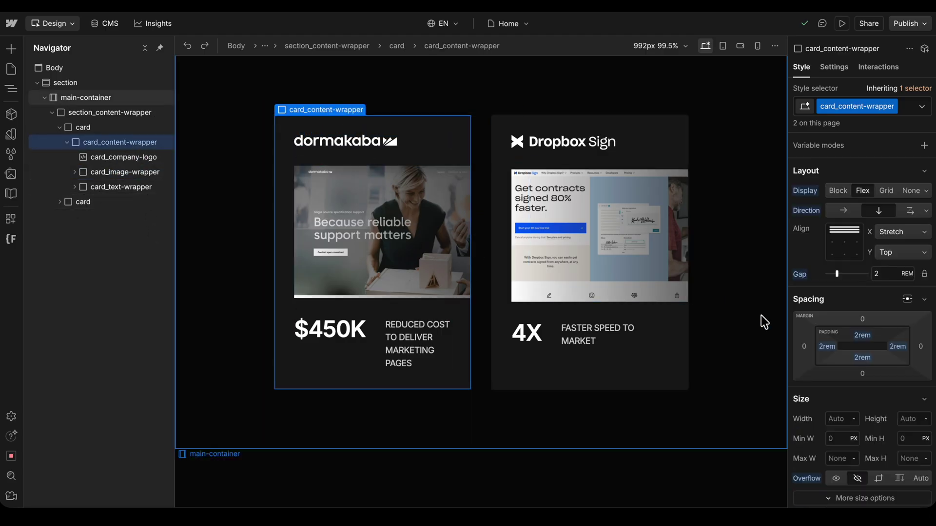
scroll(797, 351, down, 3)
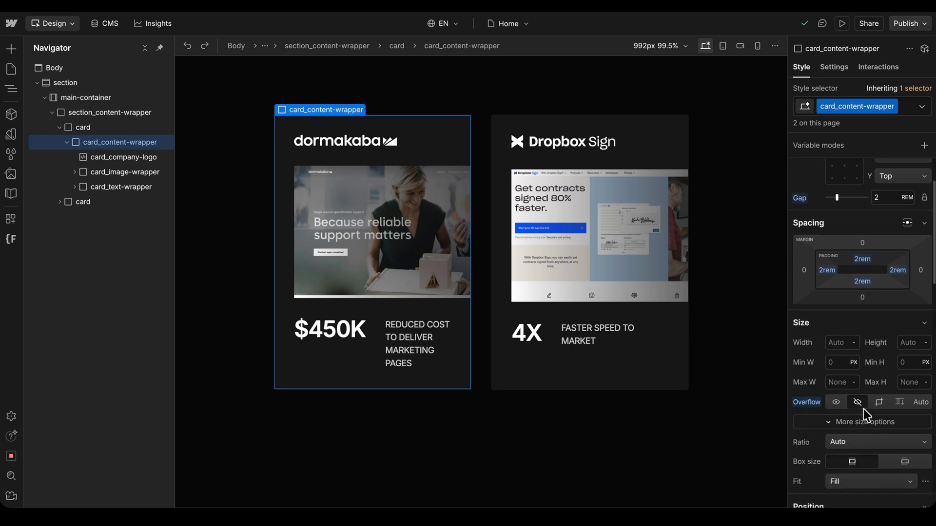
click(806, 402)
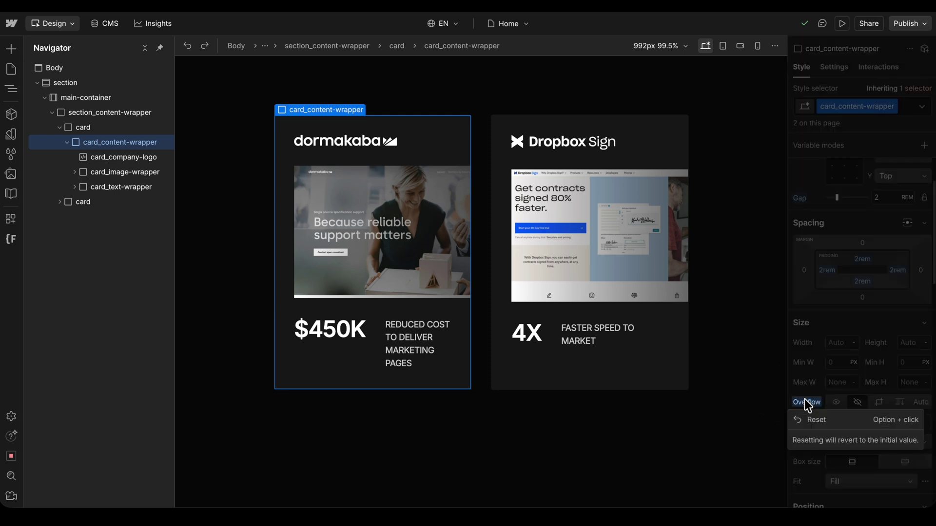
click(821, 420)
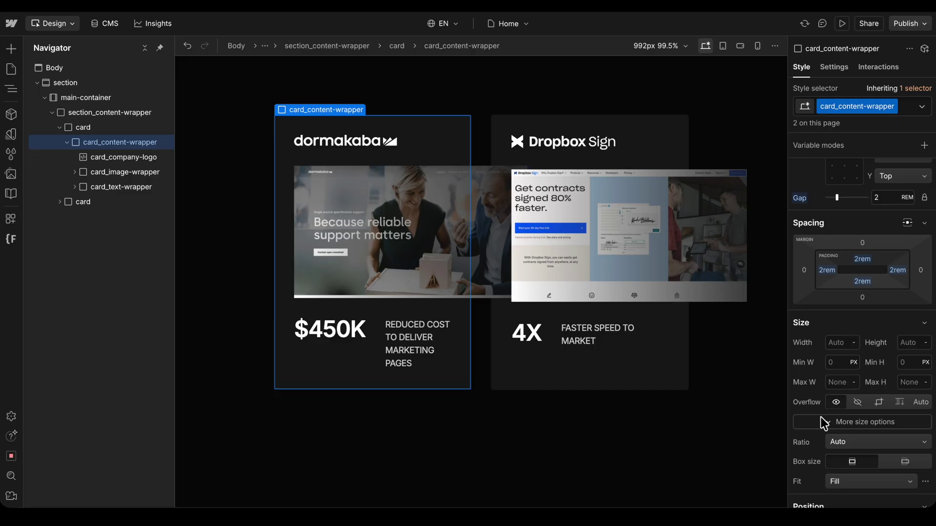
key(ctrl+z)
Try card_image-wrapper widths from 130% down to 120%, then set the width back to 150%.
click(136, 174)
click(839, 325)
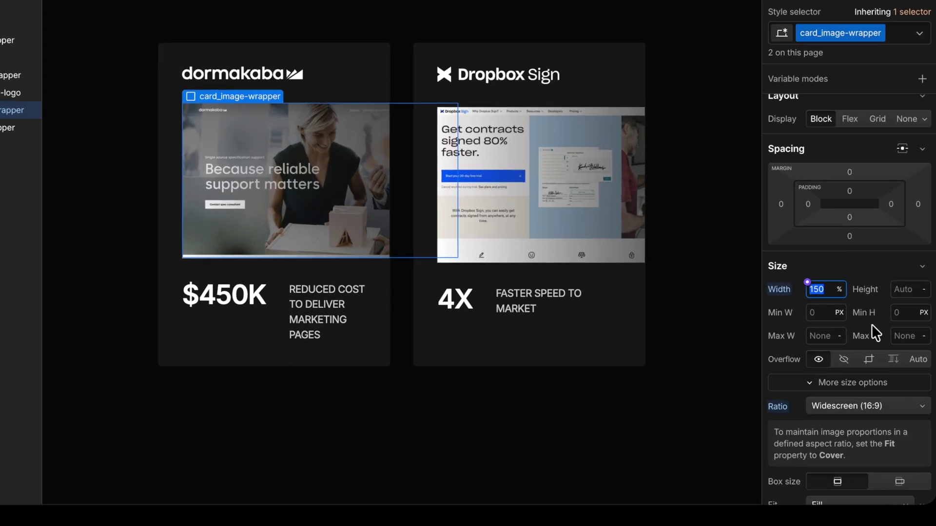
text(130)
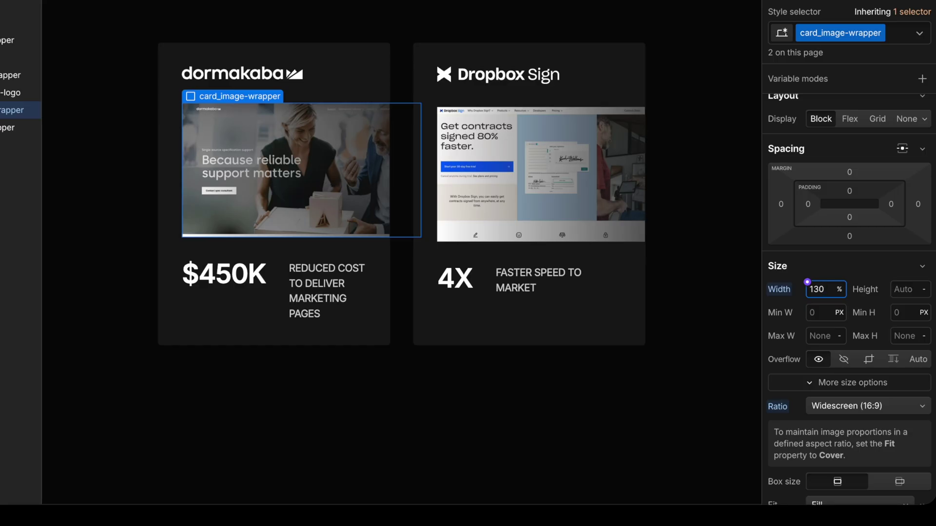
key(Down)
key(Down)
key(Down)
key(Down)
key(Down)
key(Down)
key(Down)
key(Down)
key(Down)
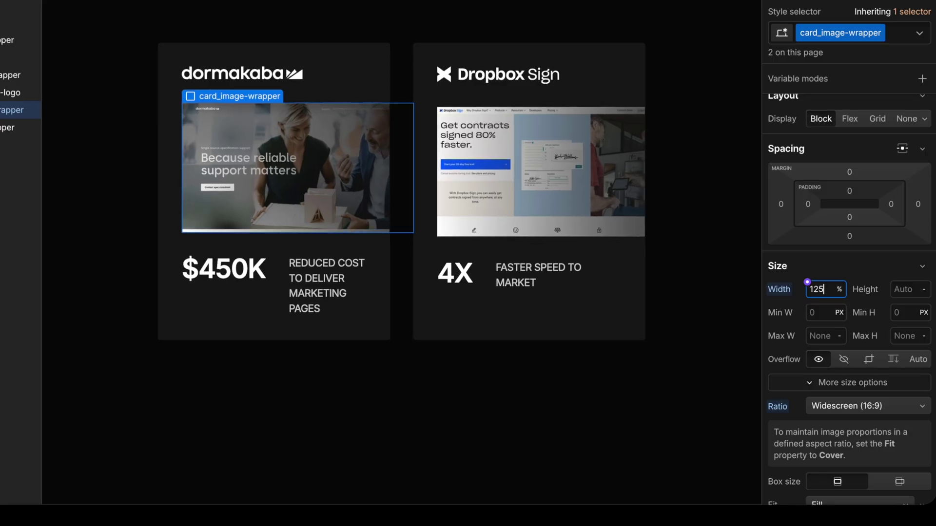
key(Down)
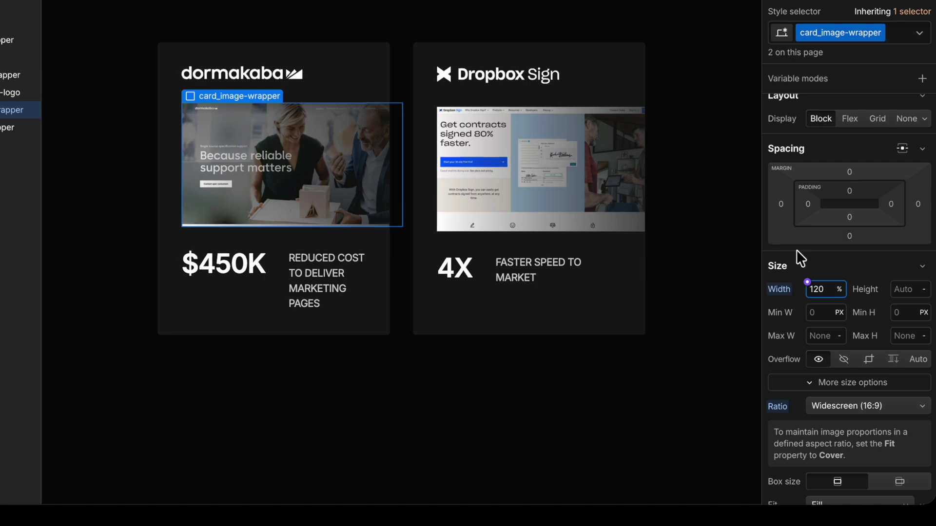
double_click(824, 288)
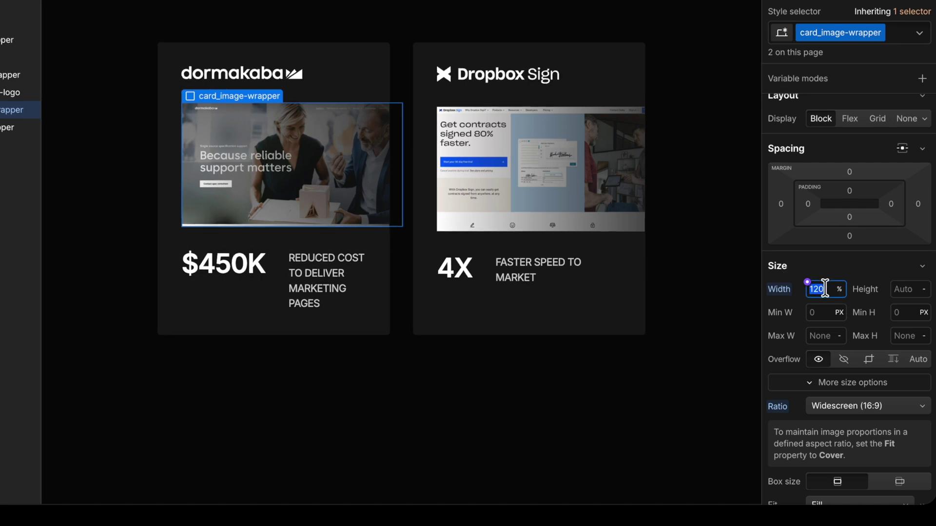
text(150)
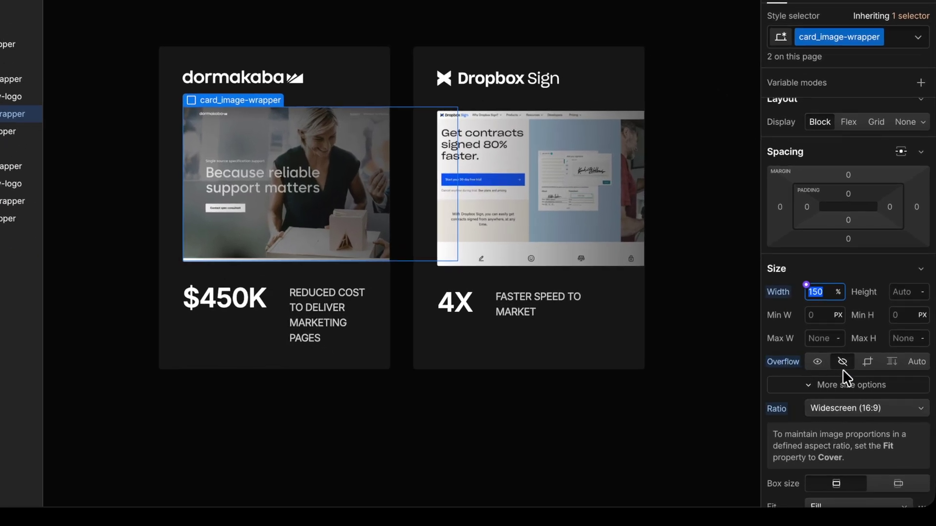
Set the card_image-wrapper's corner radius to 20 px and toggle its overflow between visible and hidden to compare the corners.
scroll(843, 369, down, 10)
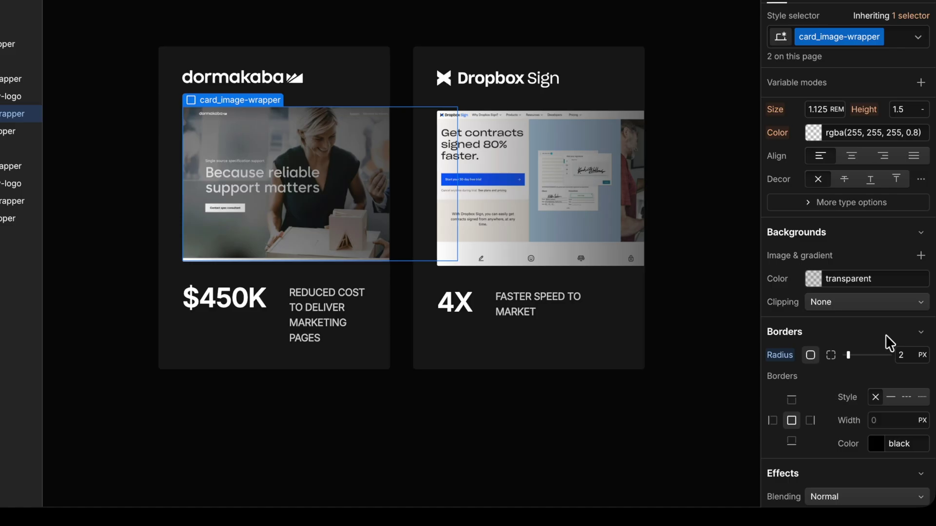
click(906, 352)
text(20)
scroll(877, 345, up, 2)
scroll(817, 317, up, 10)
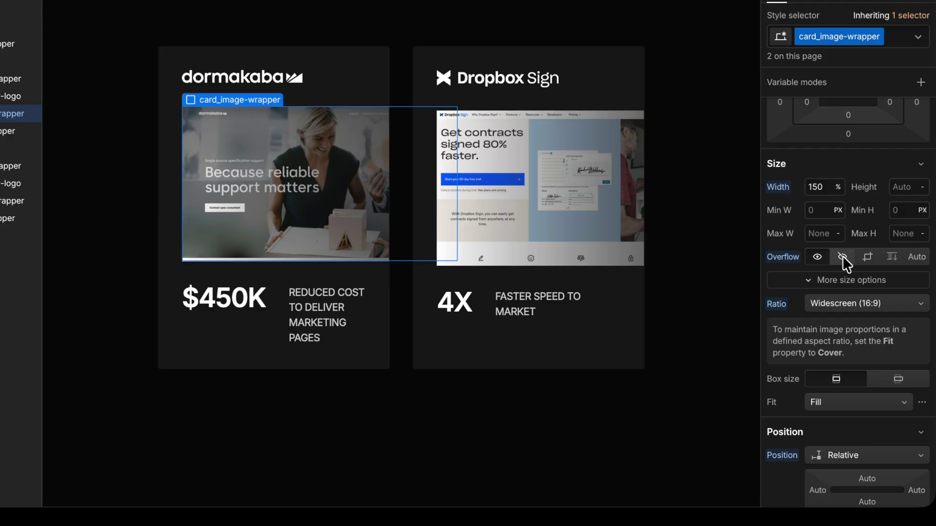
click(814, 255)
click(842, 255)
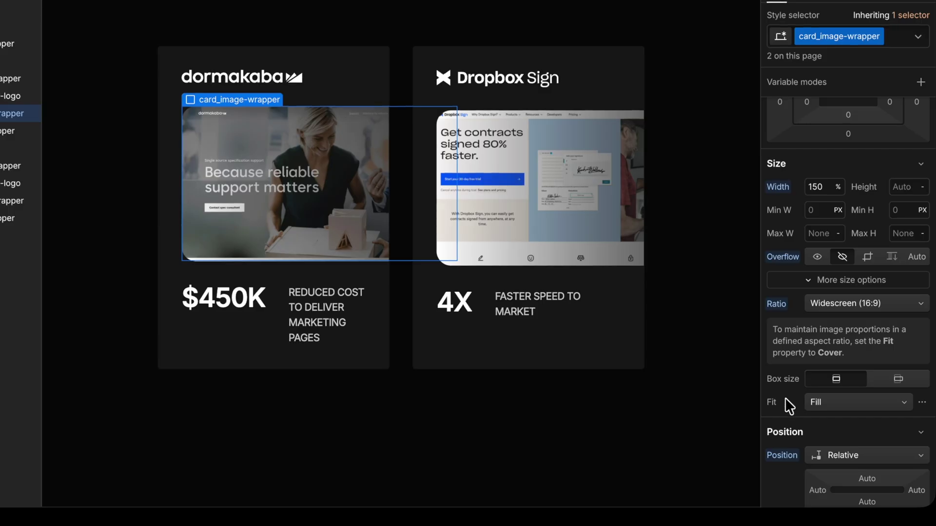
Set the card_image-wrapper's corner radius back to 2 px and check its effects settings.
scroll(789, 406, down, 8)
click(903, 308)
text(2)
key(Return)
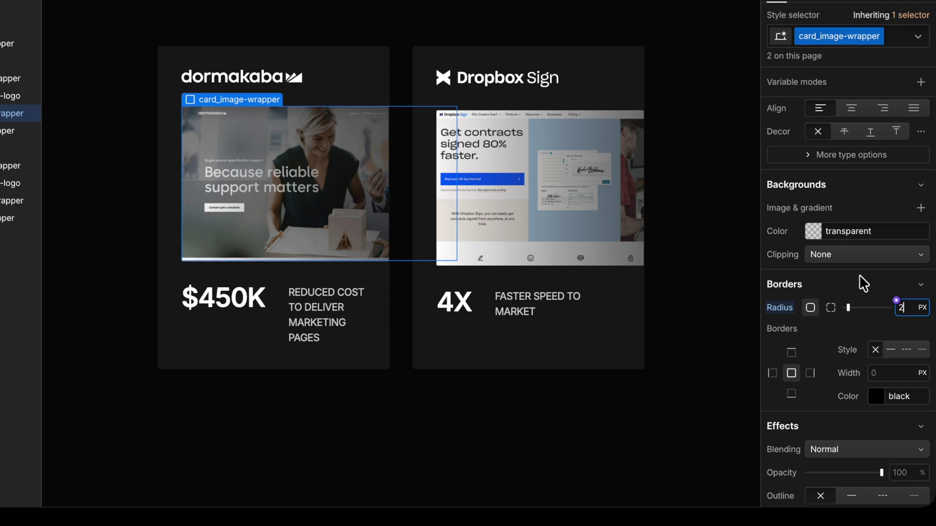
scroll(859, 274, down, 6)
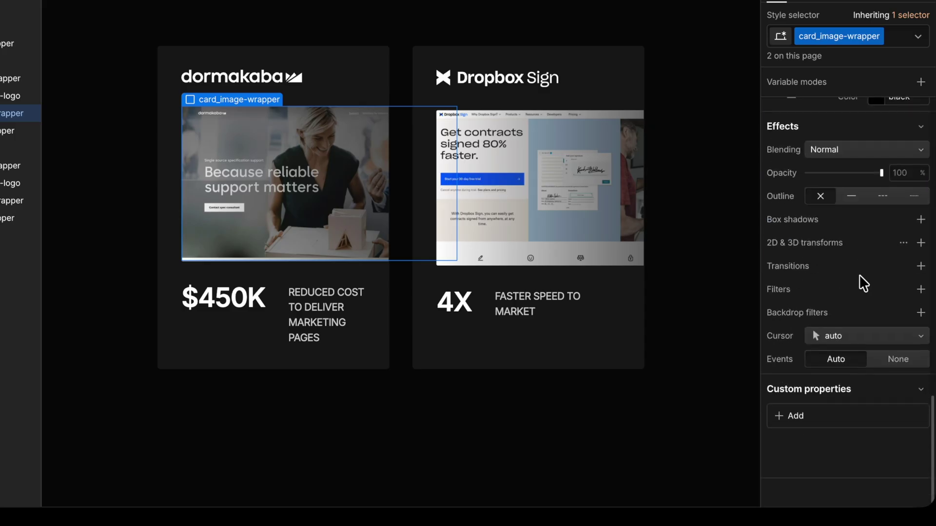
scroll(859, 274, up, 10)
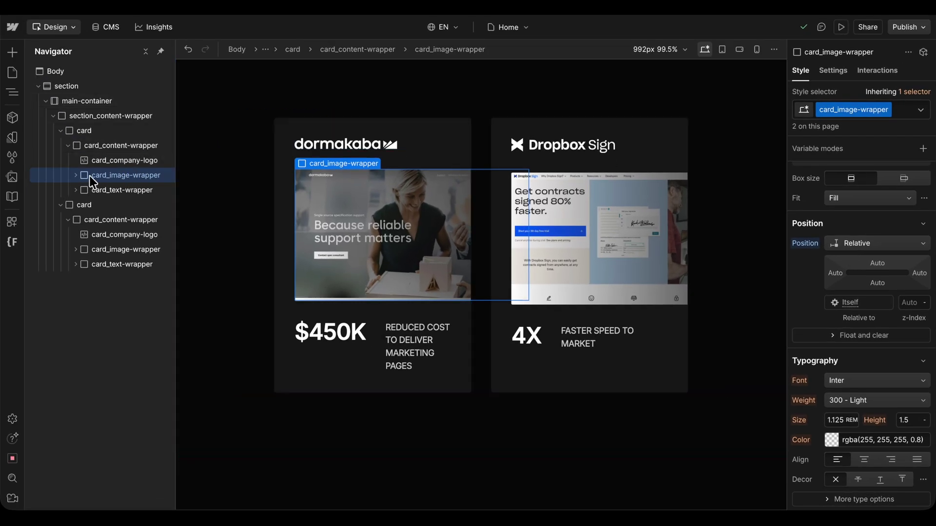
Examine the card_image inside the first card's card_image-wrapper for its width, height and fit.
click(76, 175)
click(118, 190)
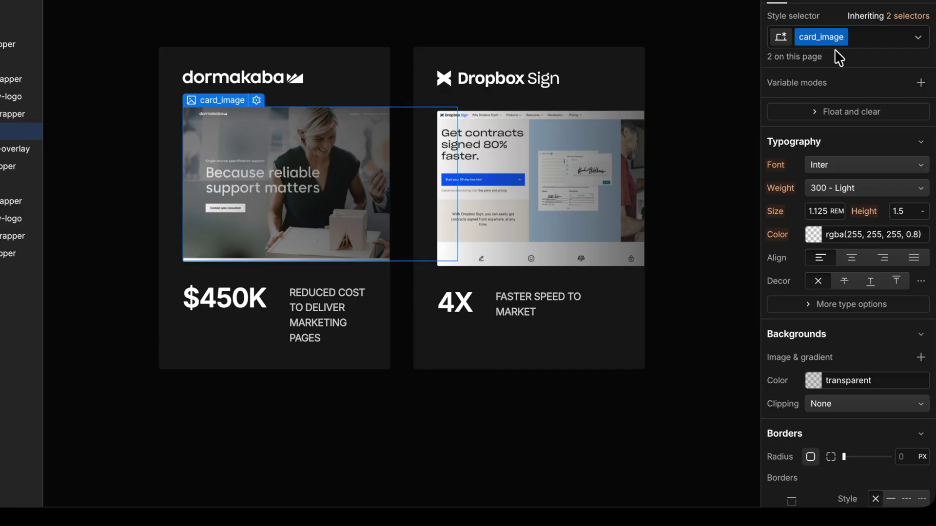
scroll(811, 275, up, 5)
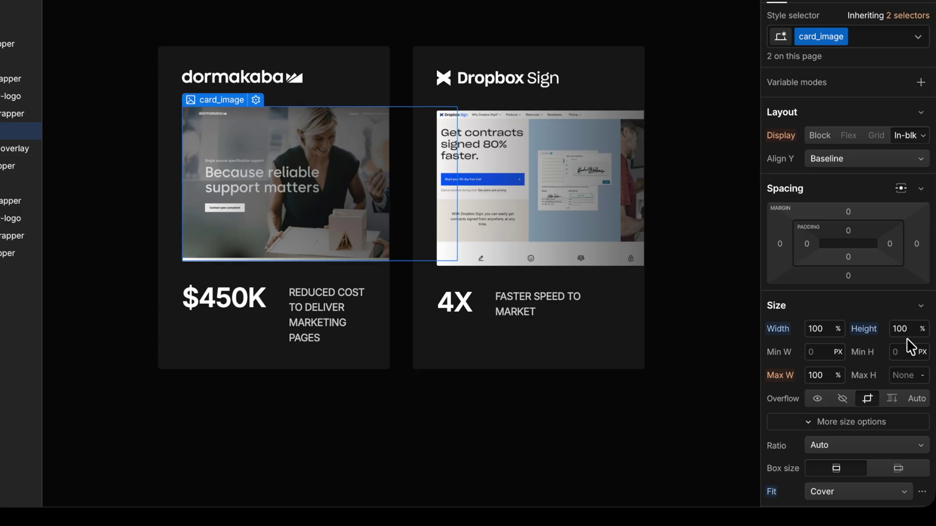
scroll(907, 338, down, 3)
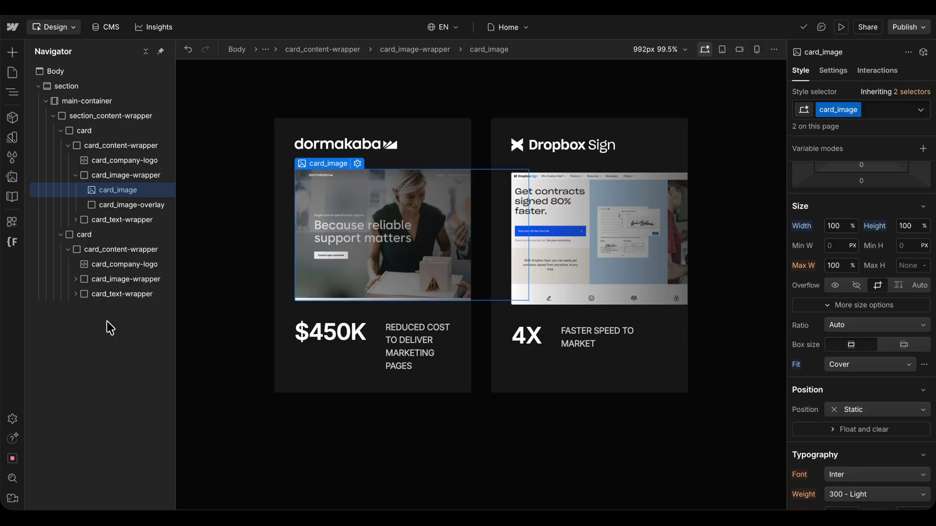
Examine the first card's card_image-overlay for its size, position type and edge offsets.
click(139, 208)
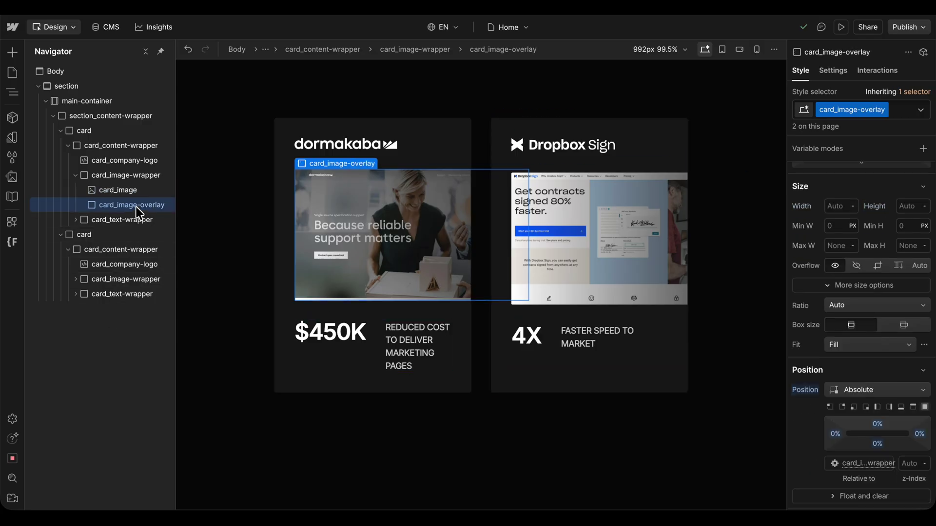
scroll(855, 240, down, 3)
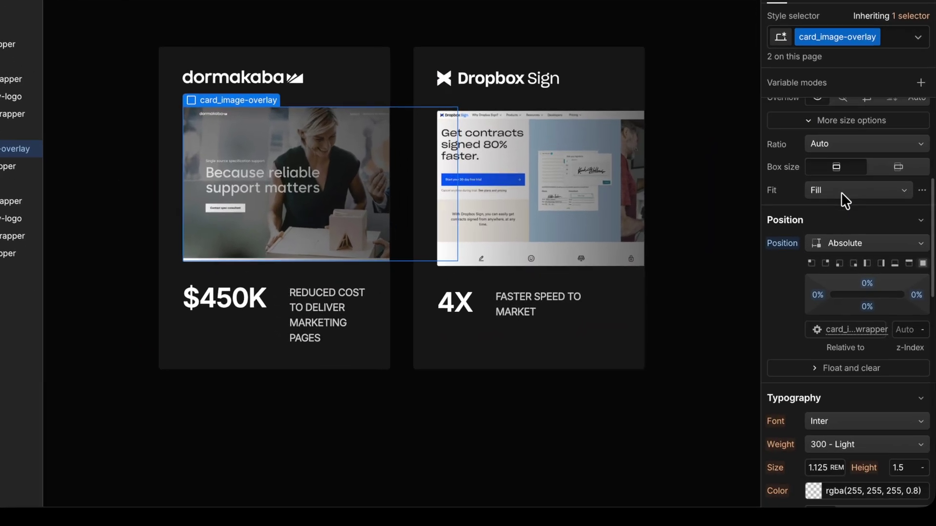
scroll(842, 193, down, 1)
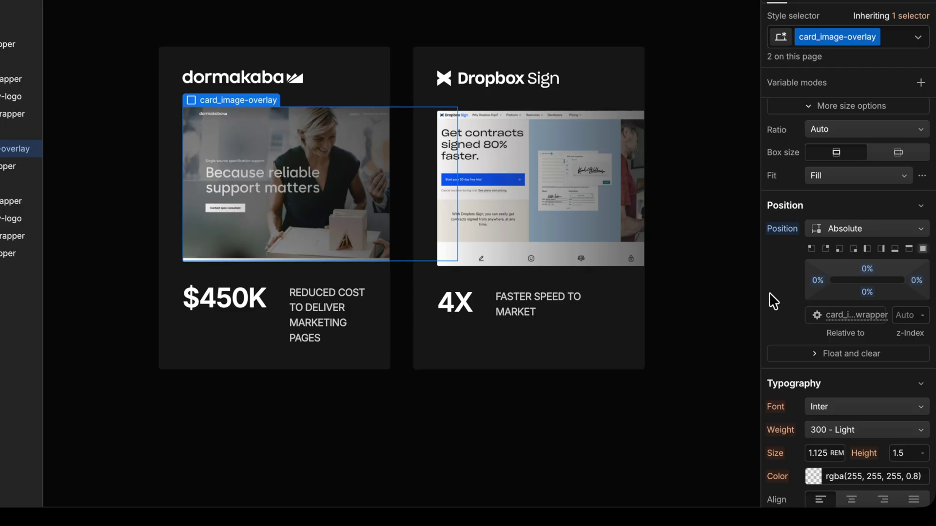
scroll(769, 293, down, 7)
Examine the angle and each color stop of the card_image-overlay's linear gradient, leaving the values as they are.
click(817, 279)
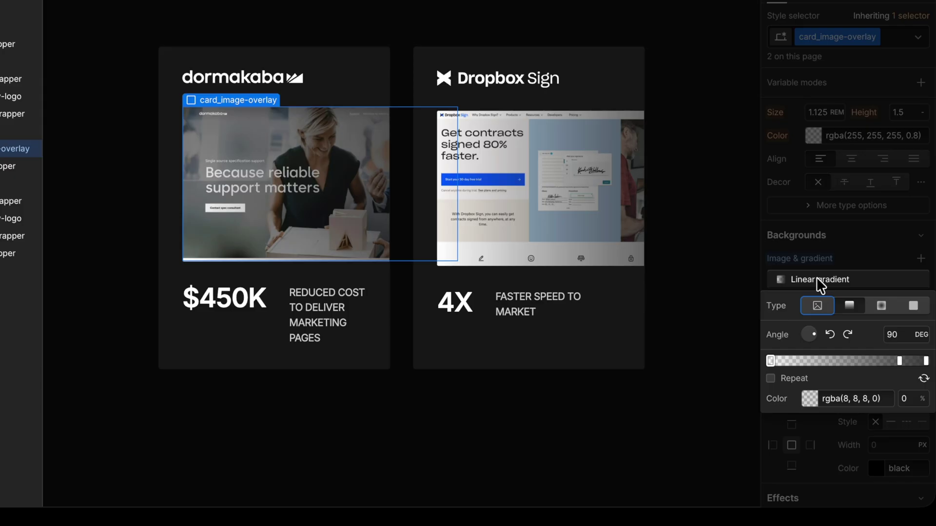
click(803, 391)
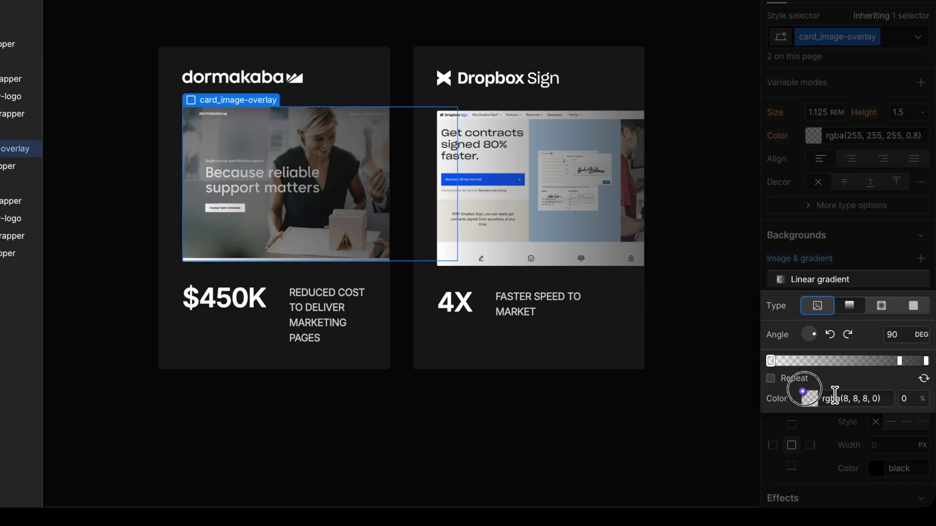
click(901, 360)
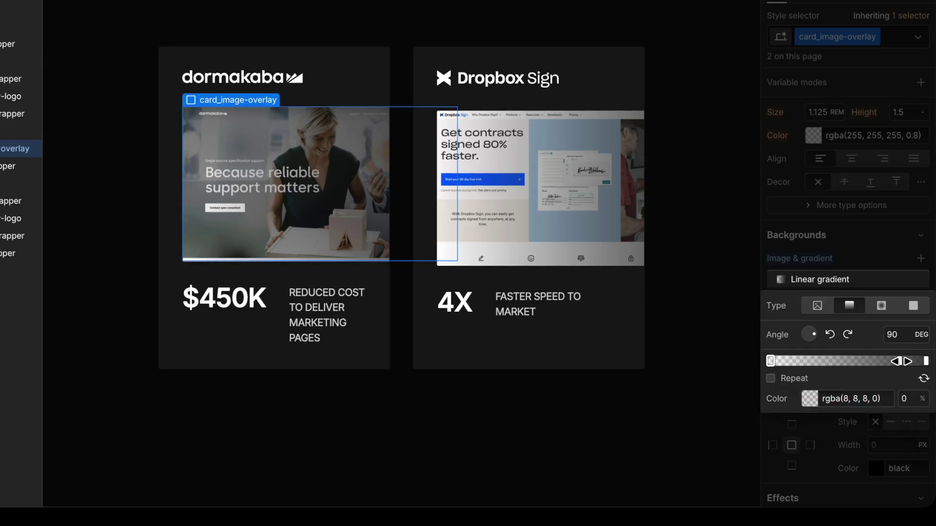
click(901, 361)
click(882, 398)
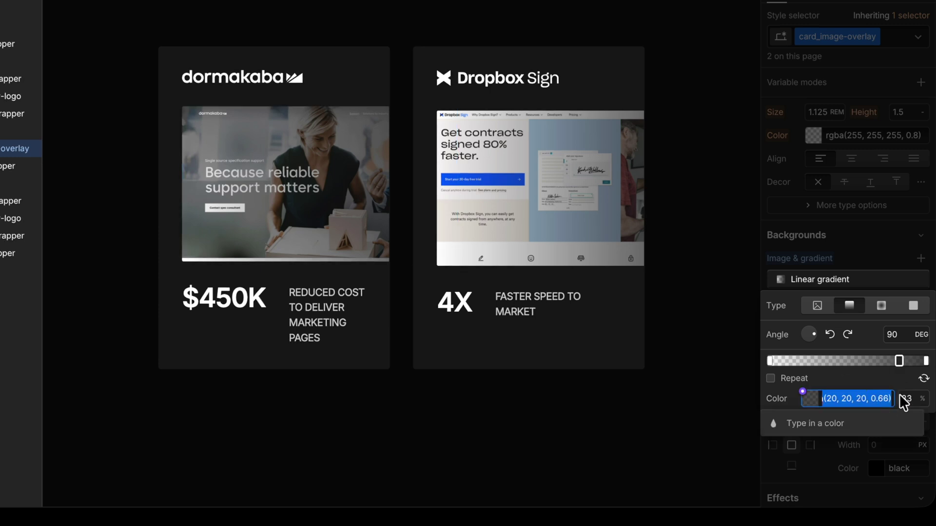
click(925, 361)
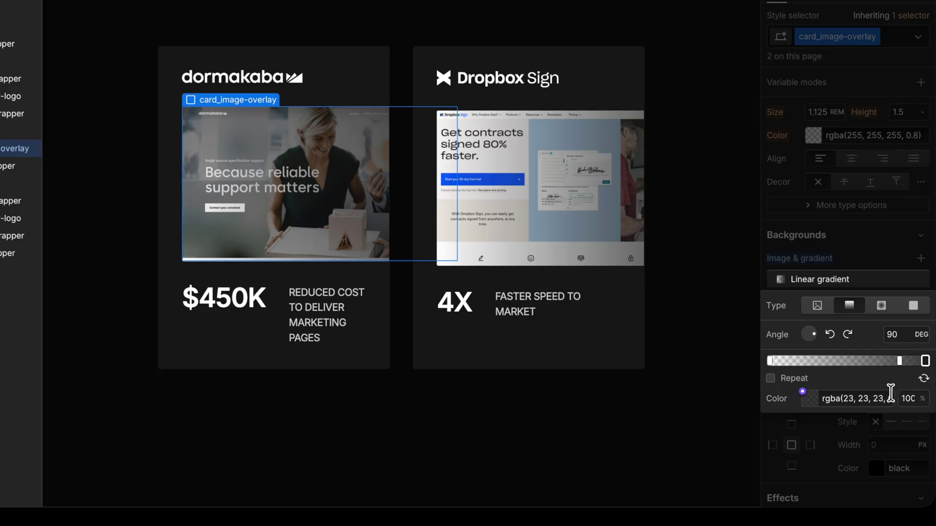
click(890, 393)
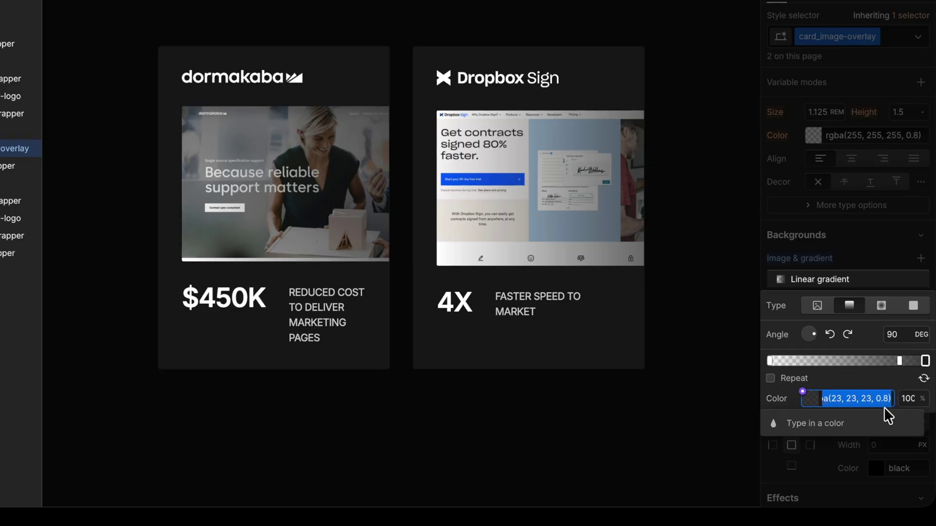
click(897, 245)
click(897, 245)
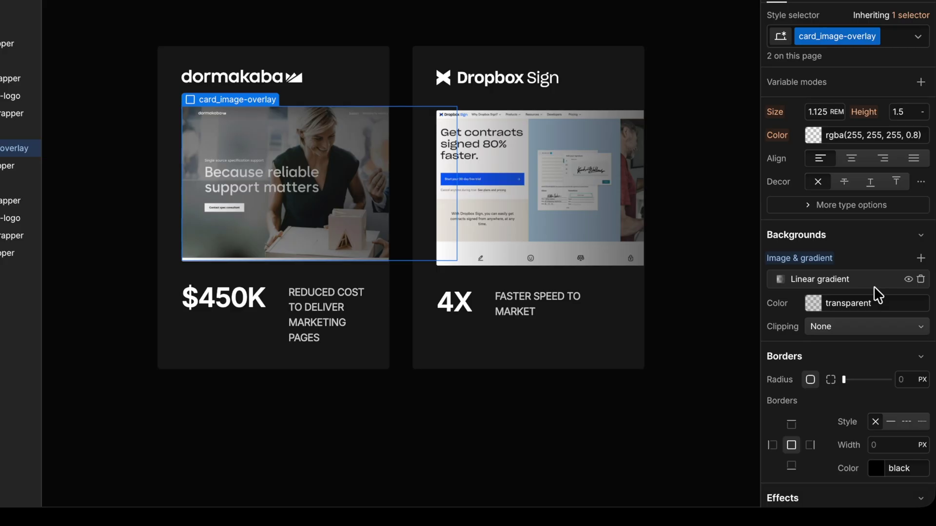
Hide the linear gradient background of the card_image-overlay.
click(908, 281)
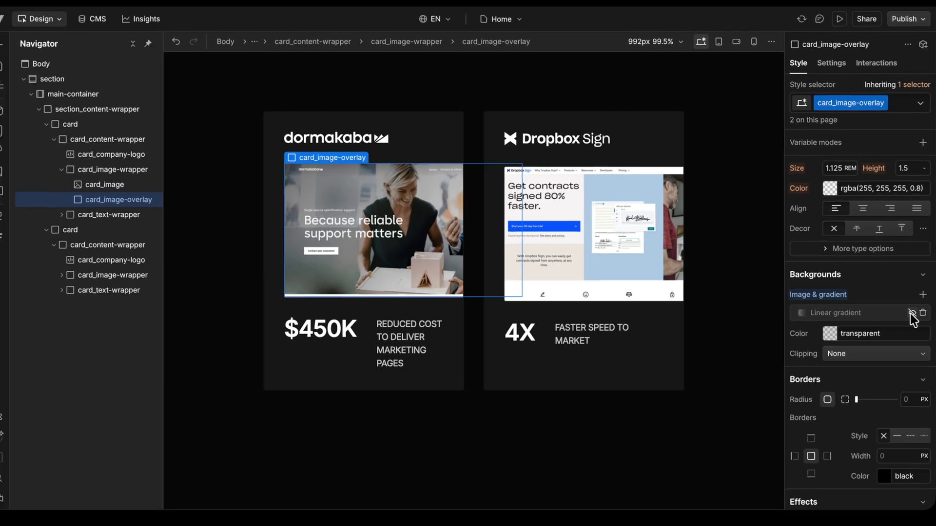
Make the card_image-overlay's hidden linear gradient background visible again.
click(908, 280)
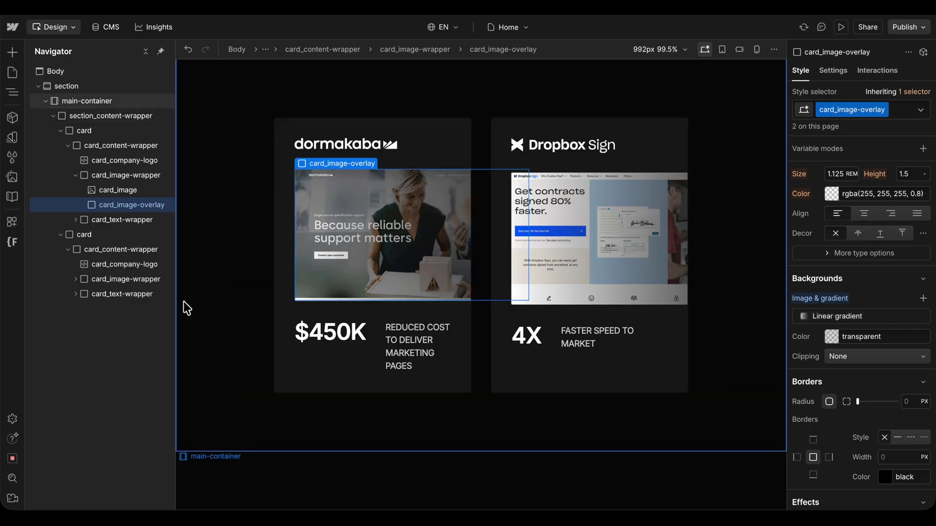
Examine the first card's card_text-wrapper flex layout and the typography of its card_big-text, including letter spacing.
click(126, 221)
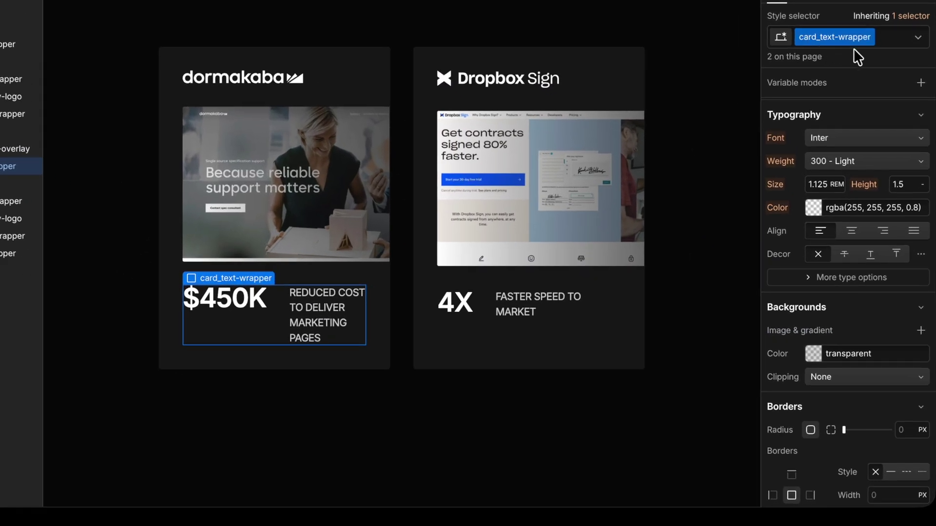
scroll(841, 261, up, 10)
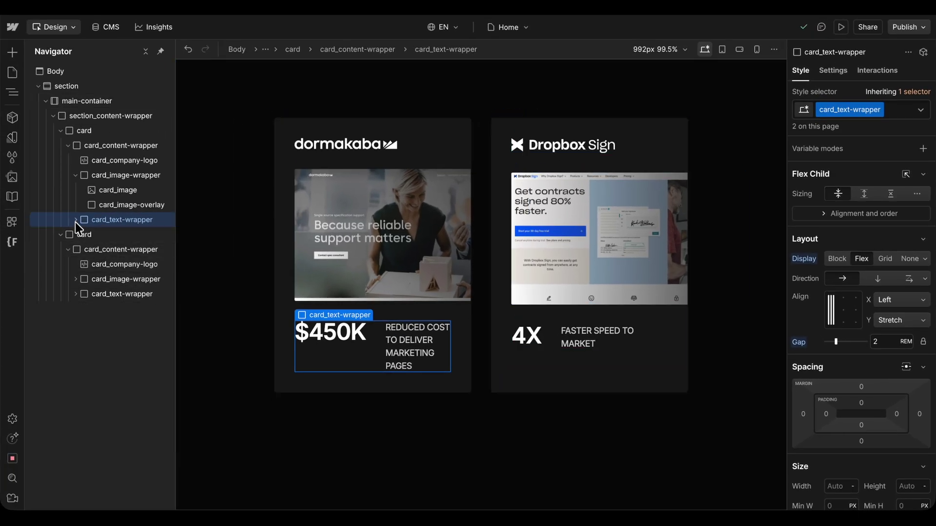
click(75, 220)
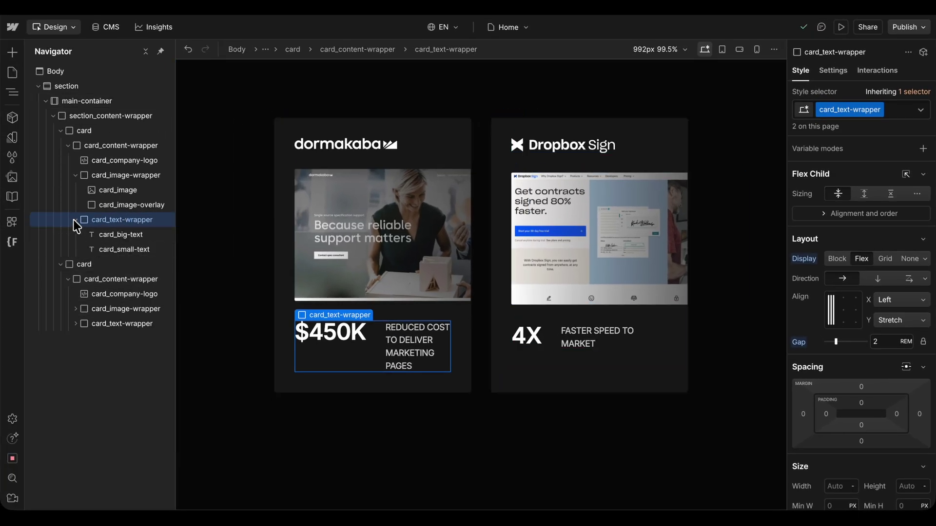
click(119, 236)
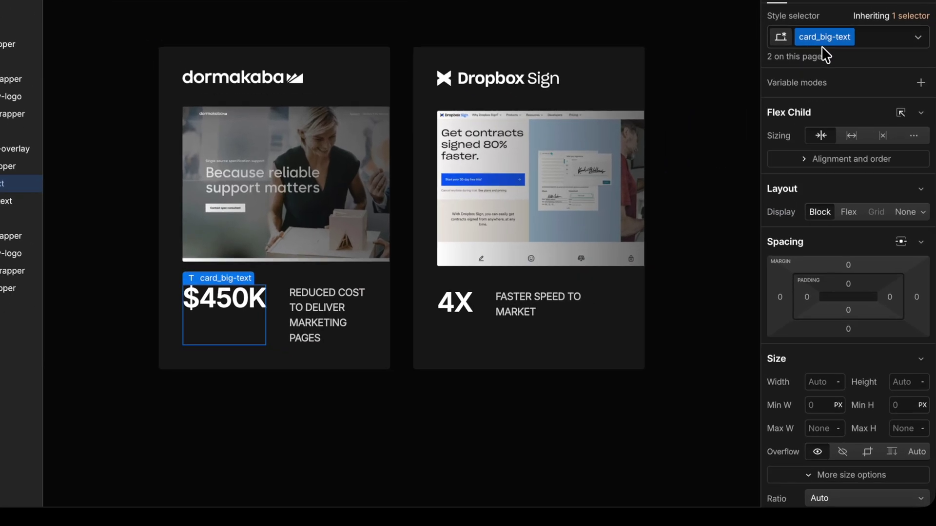
scroll(818, 358, down, 10)
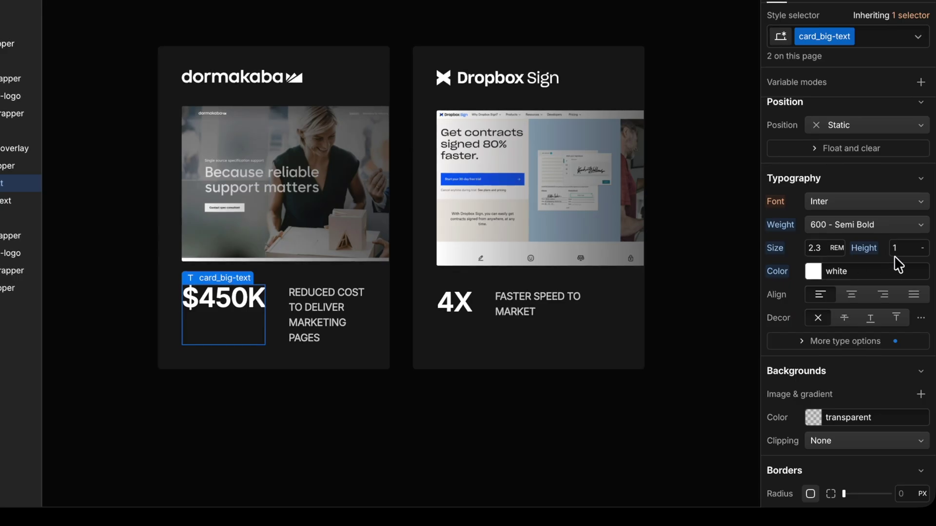
click(808, 342)
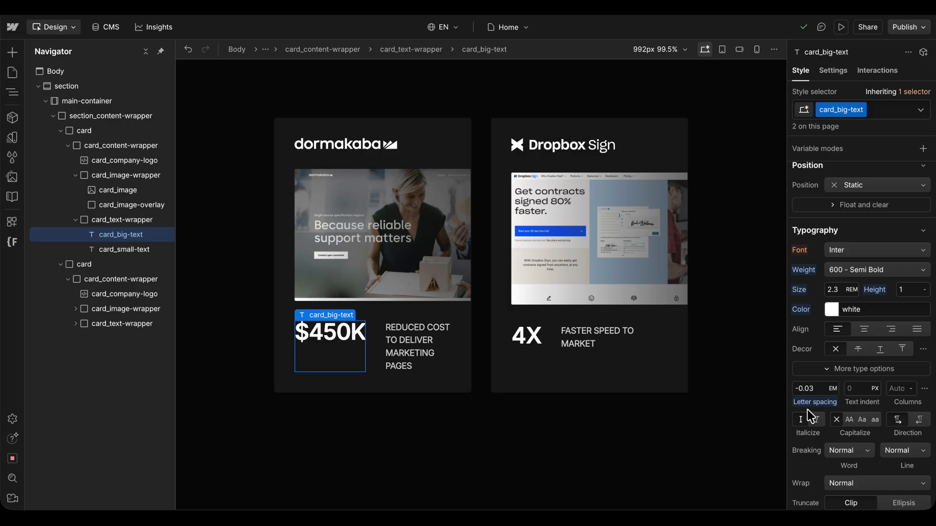
Examine the first card's card_small-text for its weight, size, letter spacing and capitalization, leaving the values as they are.
click(144, 251)
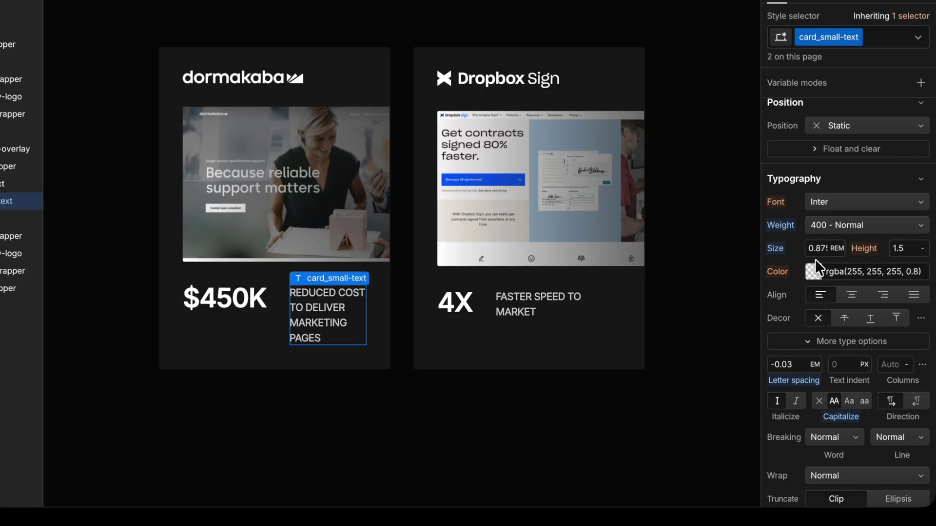
click(824, 250)
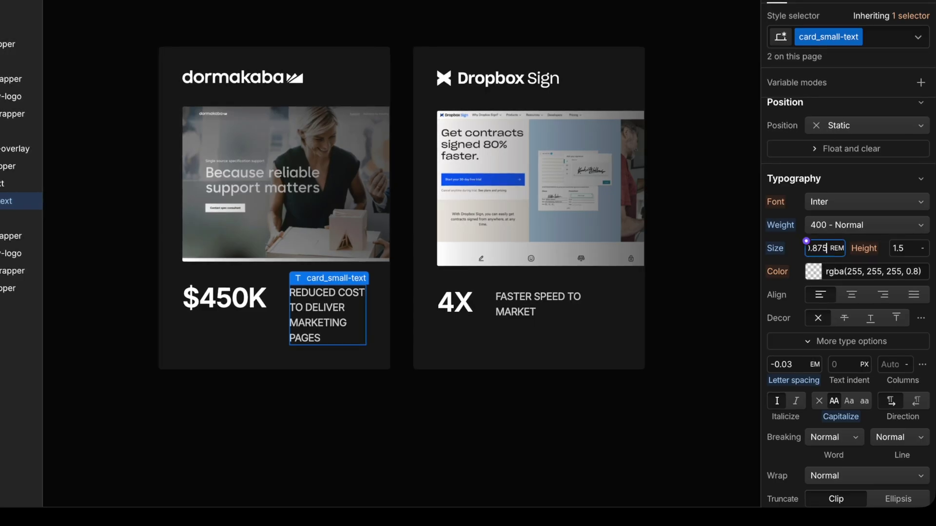
scroll(817, 370, down, 1)
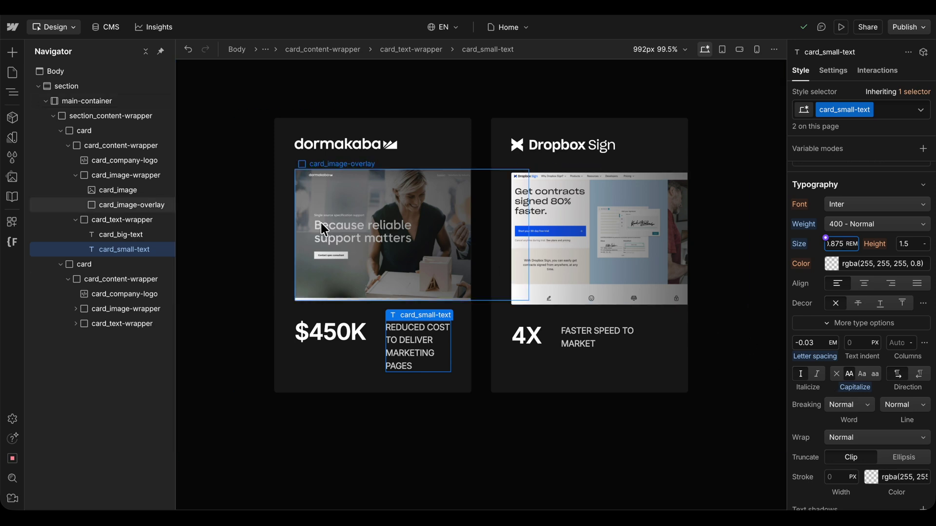
Examine the first card's border and its outer and inner box shadows for offsets, blur, size and color.
click(145, 135)
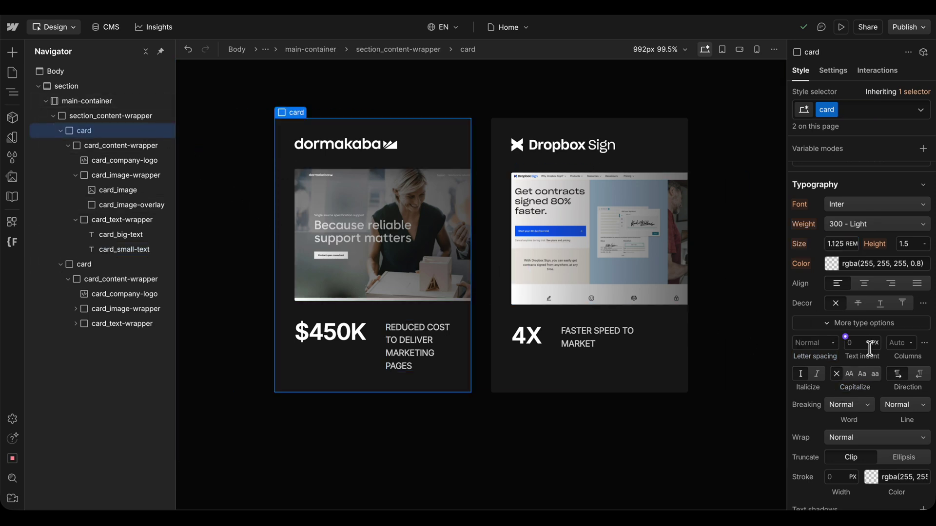
scroll(872, 348, down, 10)
scroll(871, 351, down, 5)
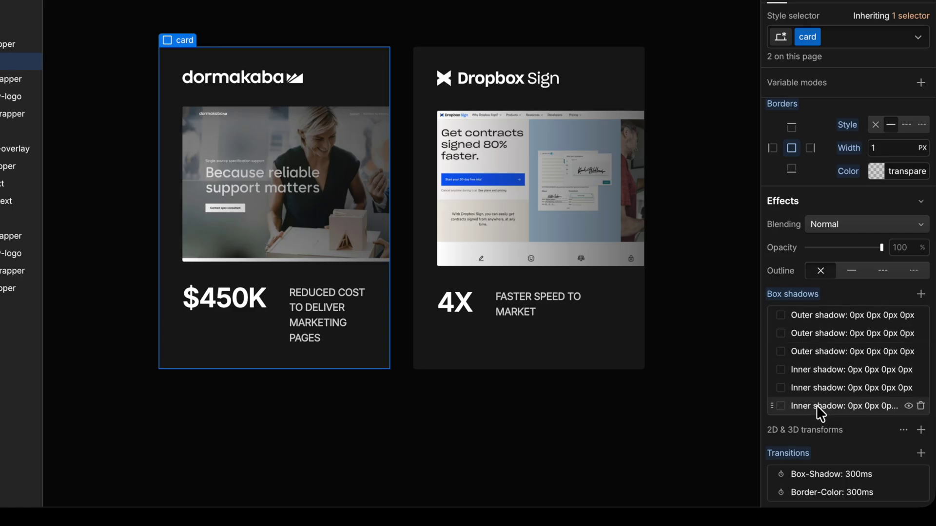
scroll(834, 300, down, 1)
click(837, 295)
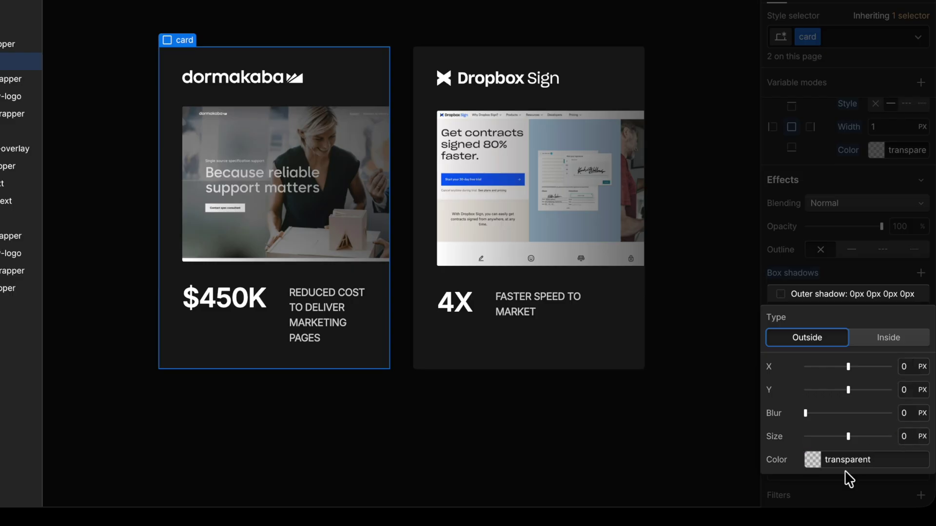
click(878, 292)
click(840, 364)
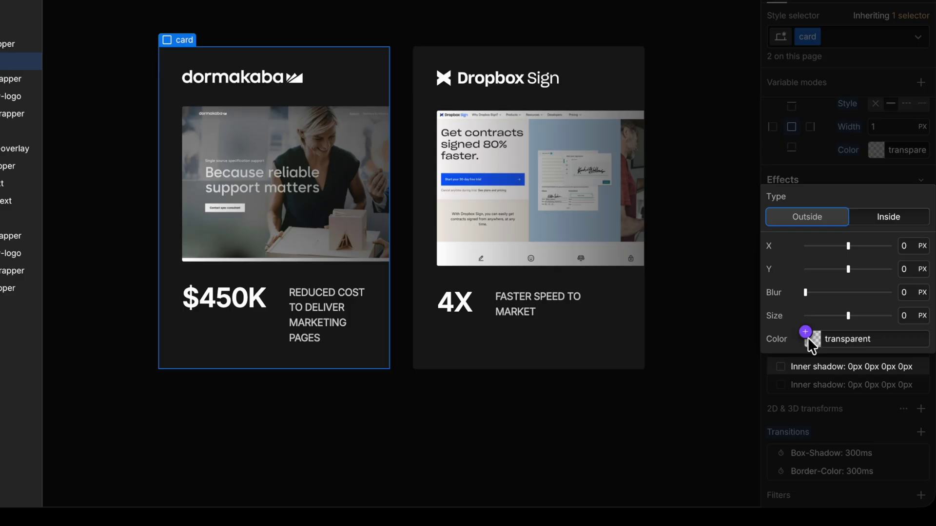
click(823, 383)
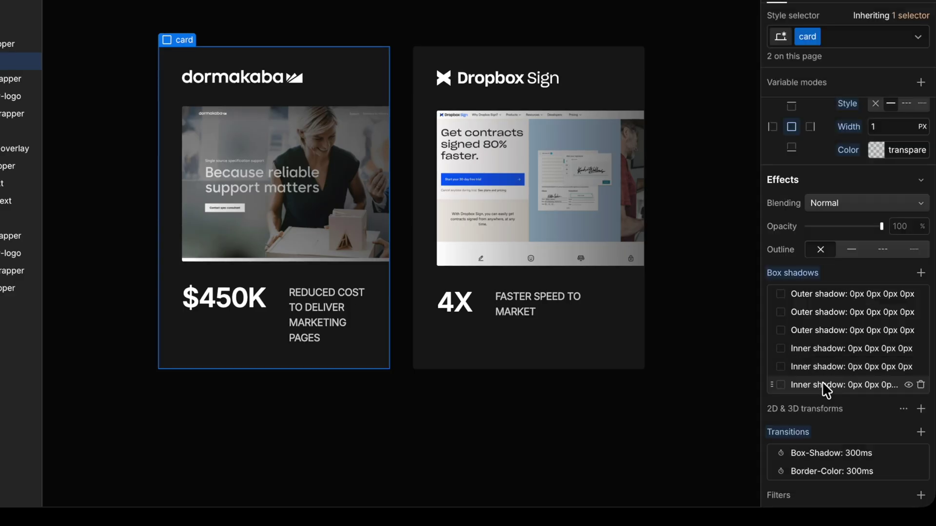
click(828, 330)
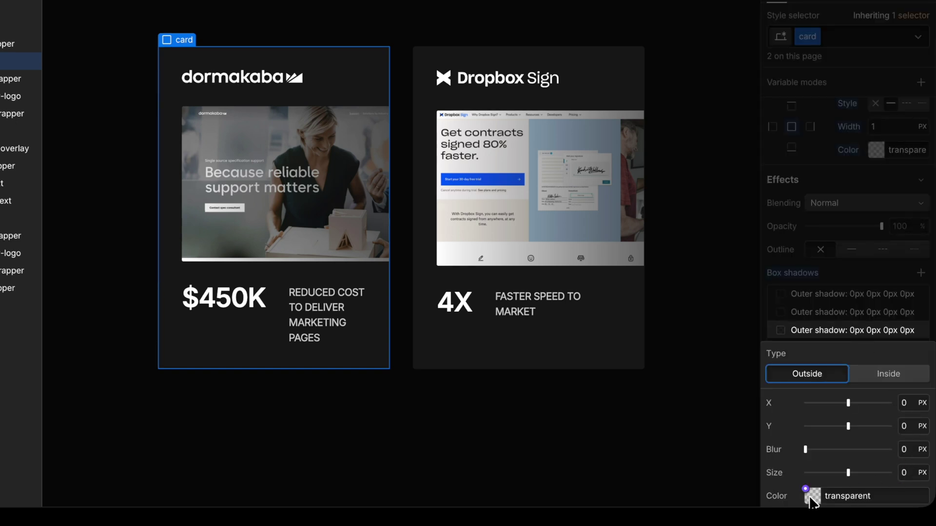
click(885, 296)
Examine the card's Box-Shadow and Border-Color transitions for their duration and easing curve.
scroll(885, 298, down, 2)
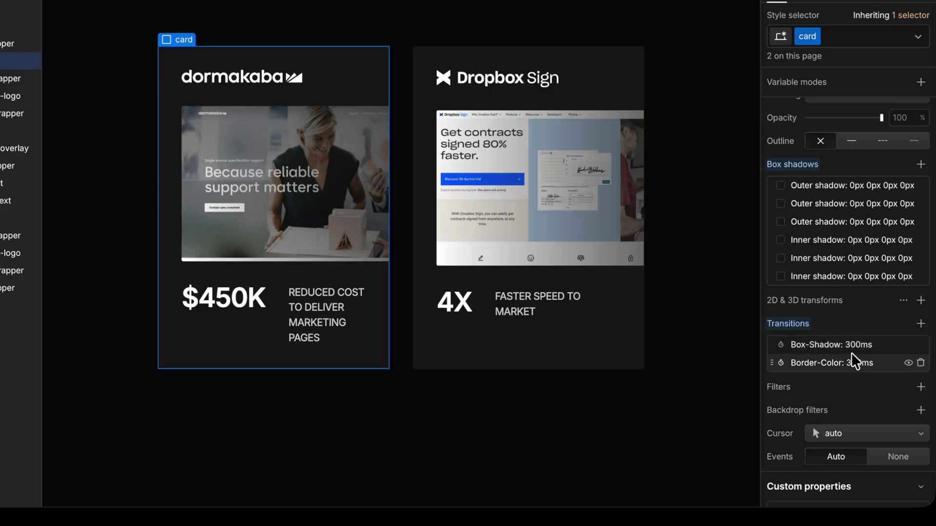
click(837, 345)
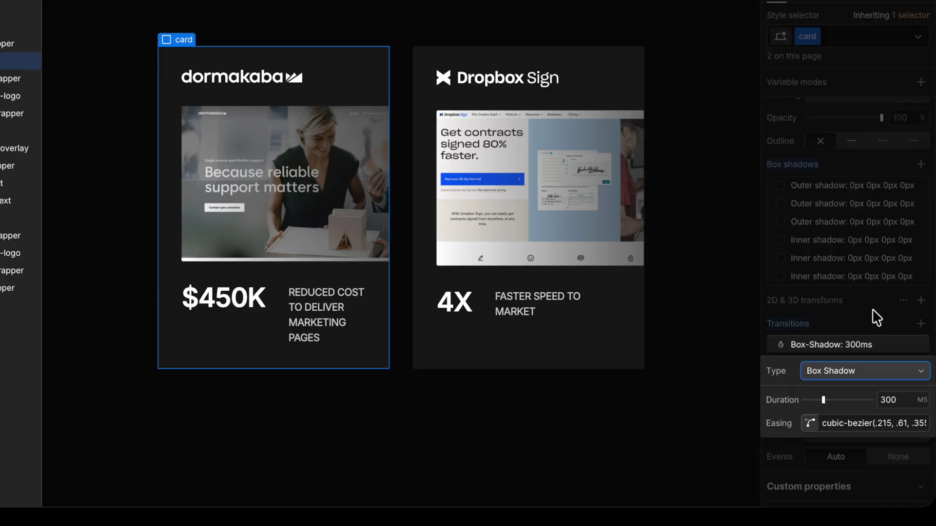
click(872, 310)
click(830, 360)
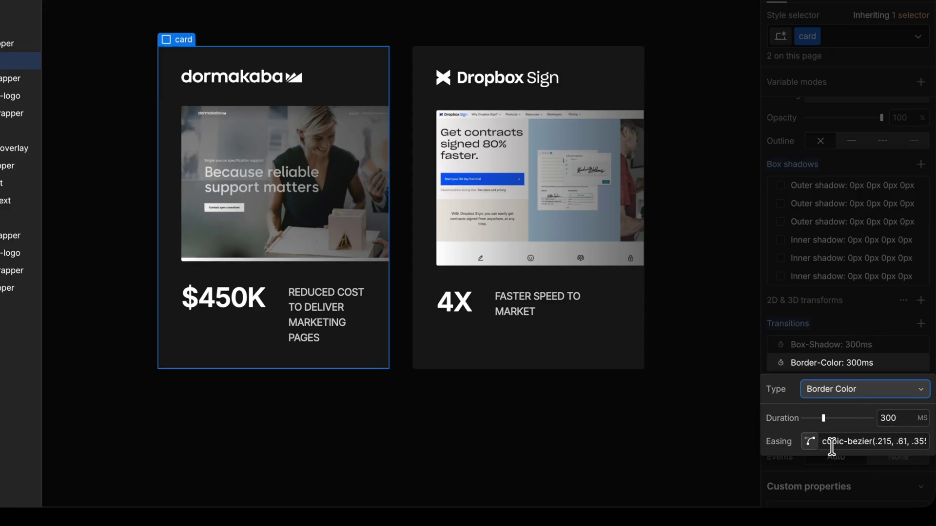
click(811, 442)
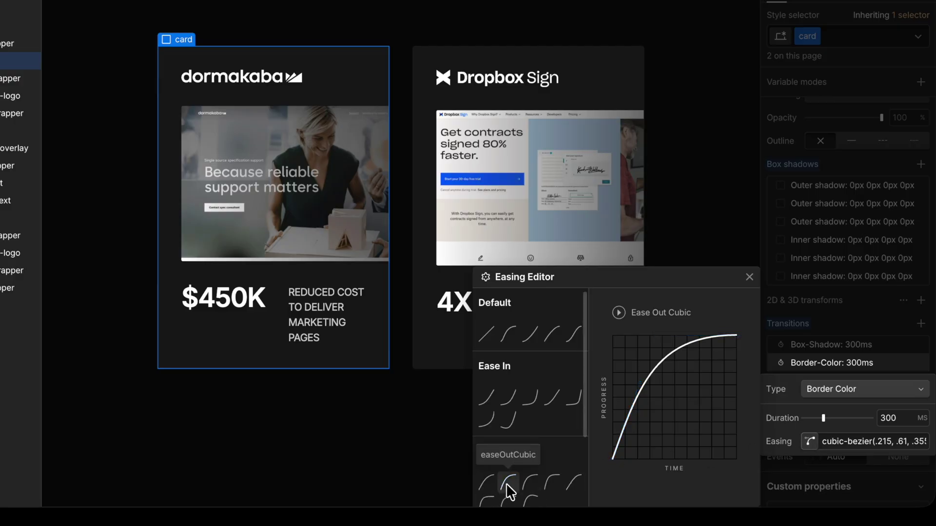
click(855, 308)
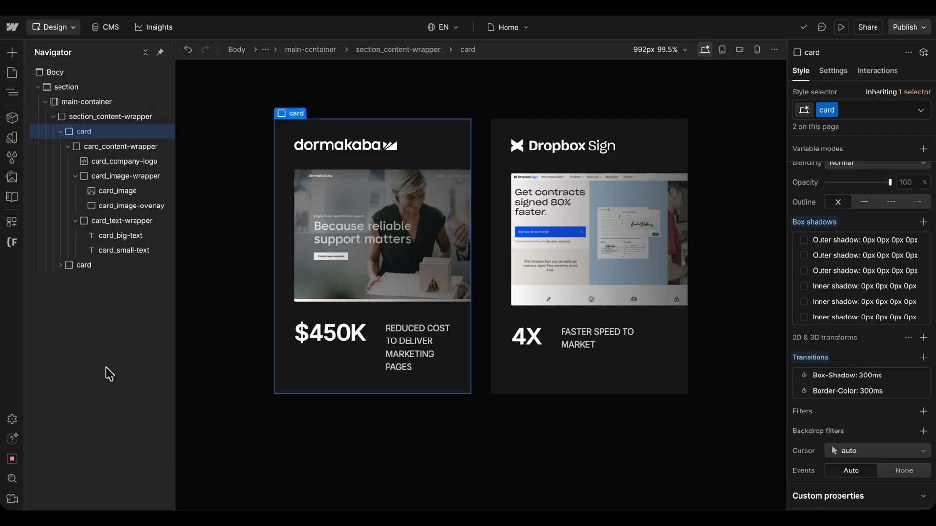
Rename the Base collection of variables as Neon Collection.
key(shift+v)
key(z)
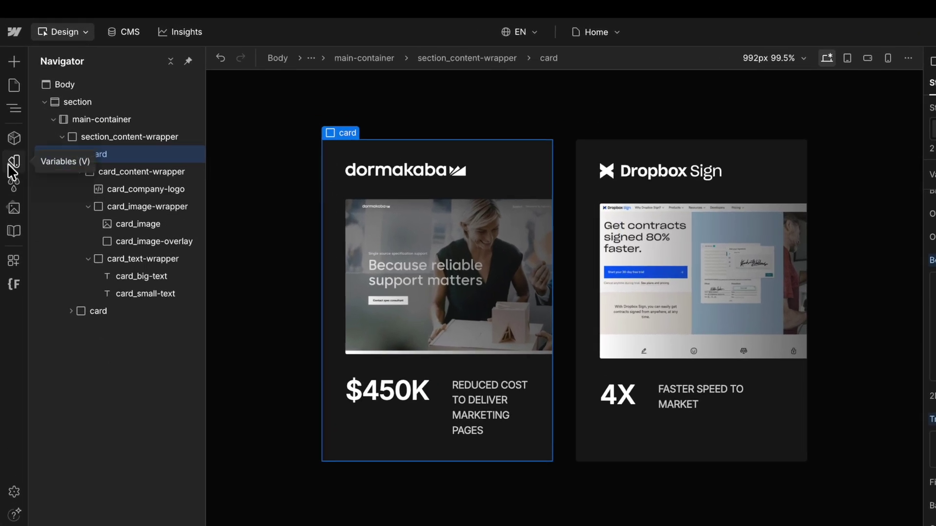
click(9, 167)
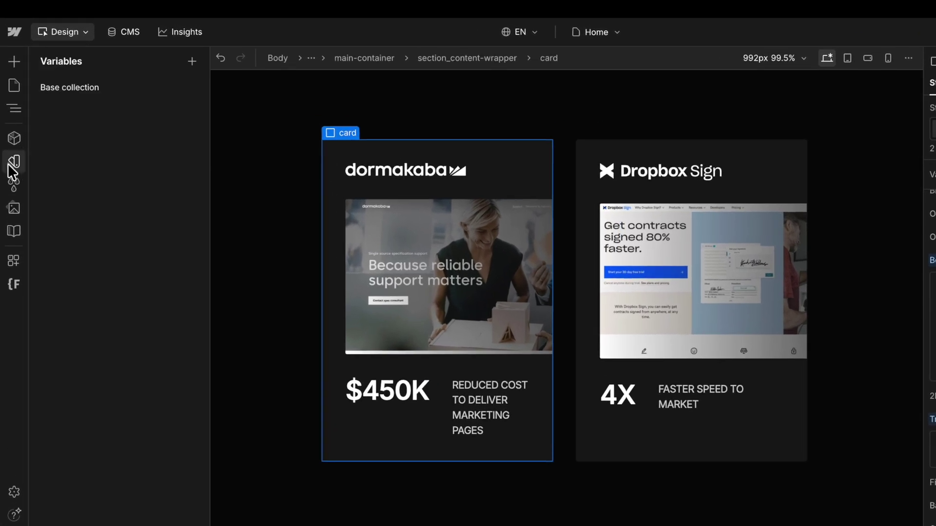
mouse_move(175, 97)
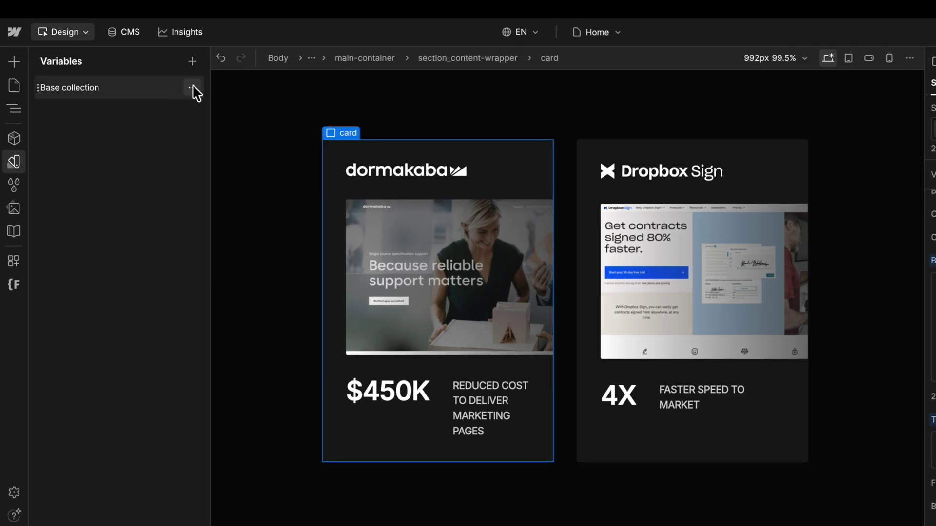
click(192, 88)
click(228, 110)
click(407, 311)
key(BackSpace)
key(BackSpace)
key(BackSpace)
key(BackSpace)
key(BackSpace)
key(BackSpace)
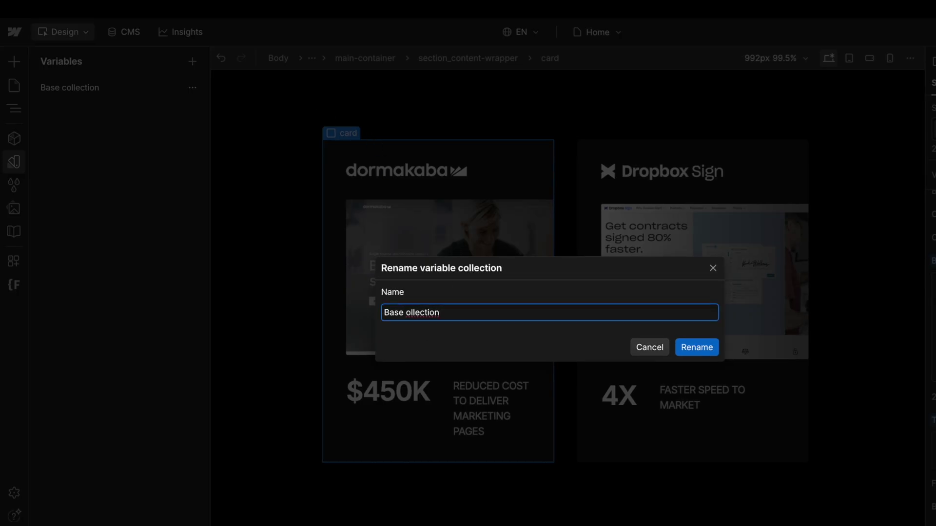
text(Neon C)
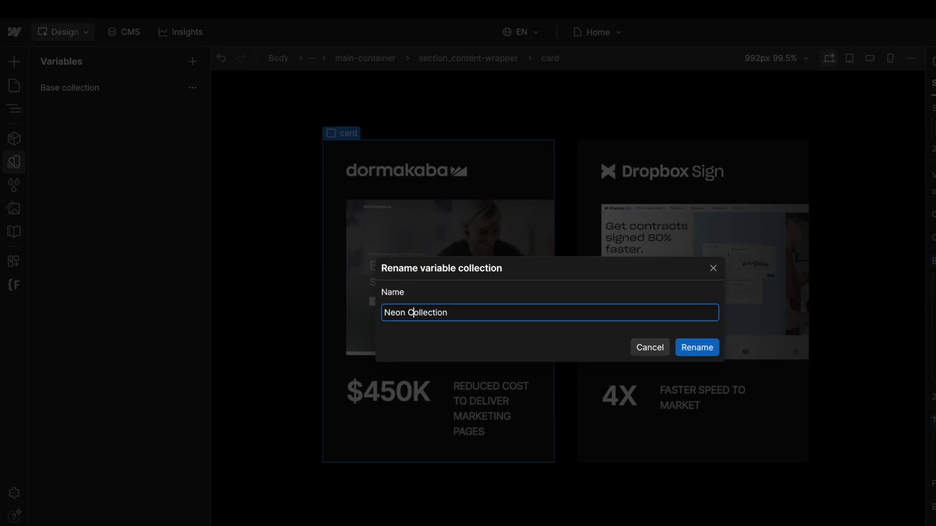
click(692, 352)
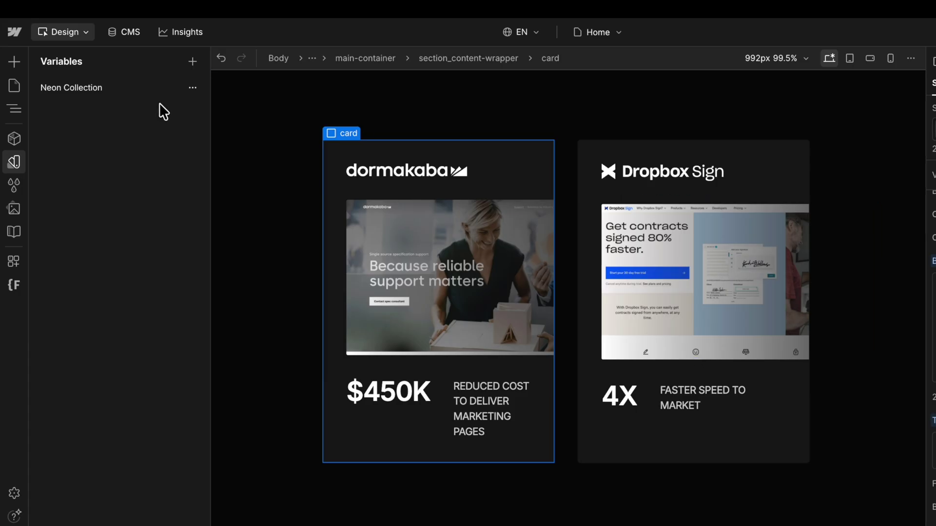
Create a color variable in Neon Collection and name it Neon/Base.
click(106, 89)
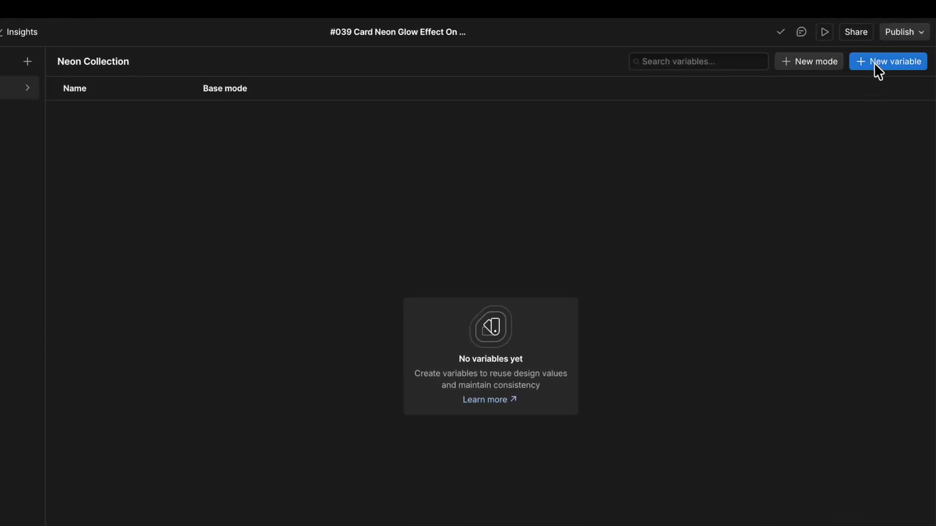
click(892, 61)
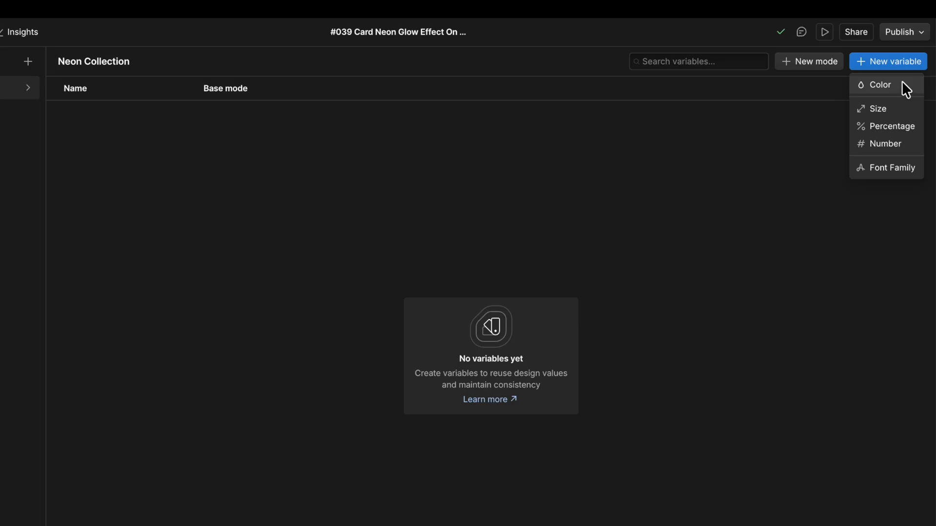
click(903, 85)
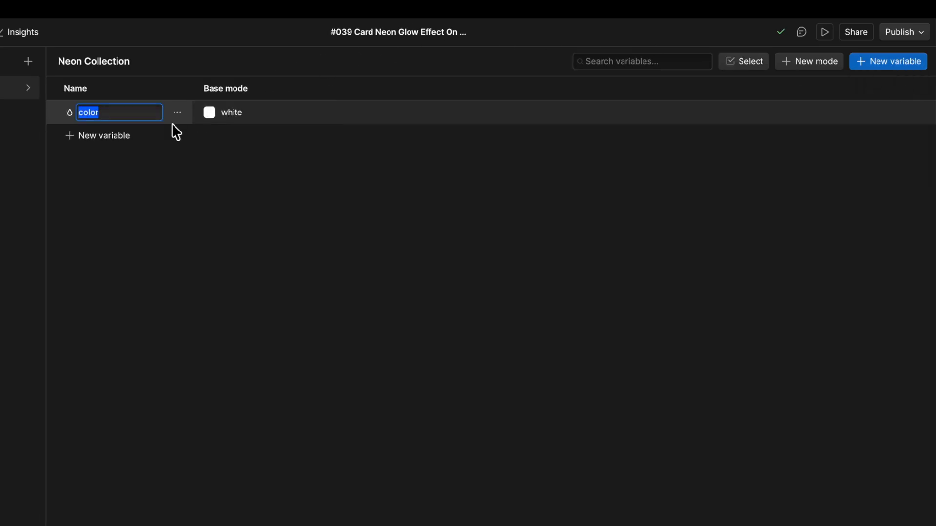
key(BackSpace)
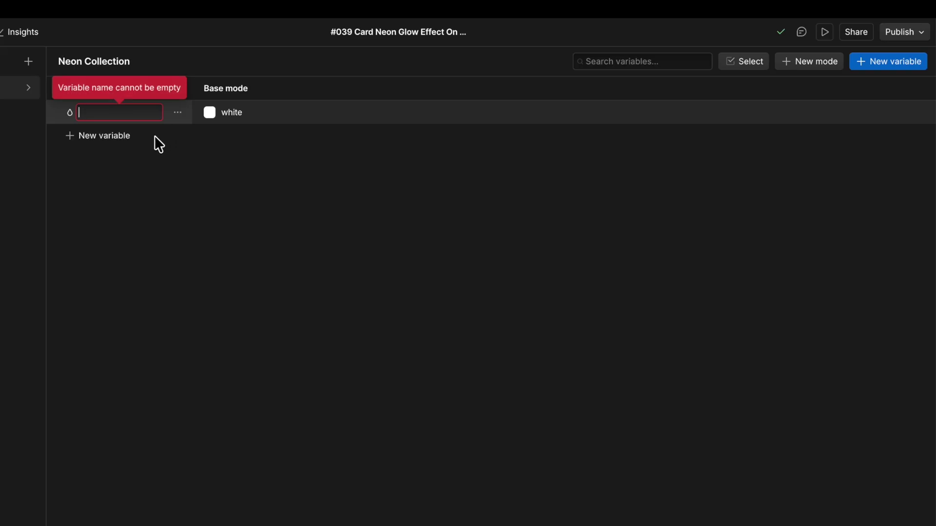
text(Base)
key(Left)
key(Left)
key(Left)
key(Left)
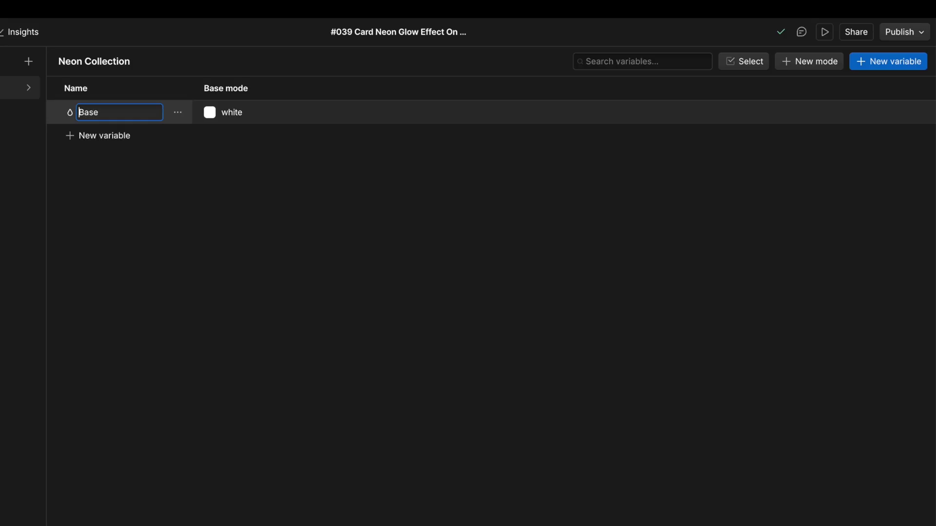
text(Neon/)
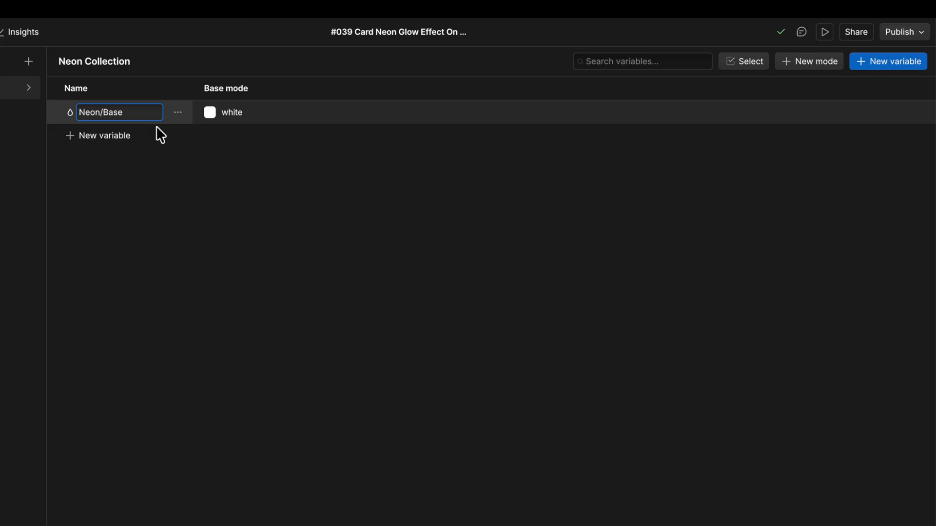
click(145, 112)
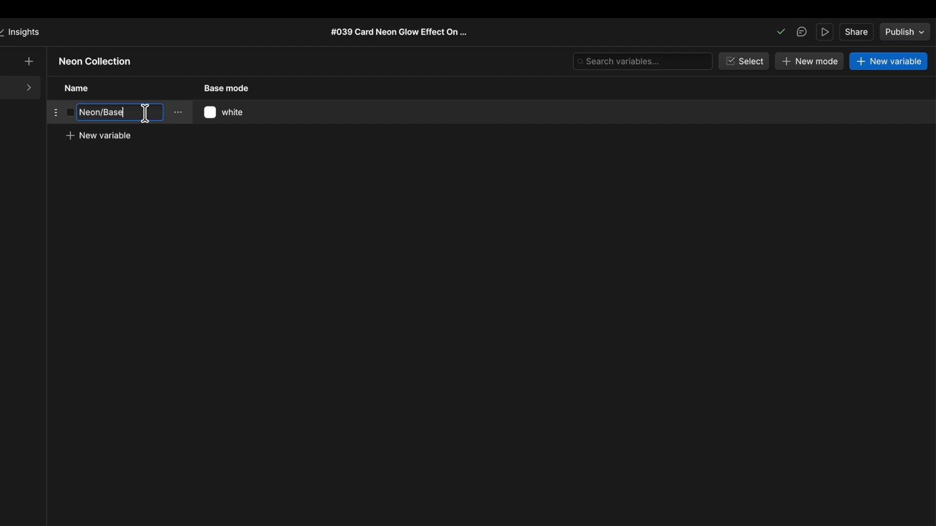
key(Return)
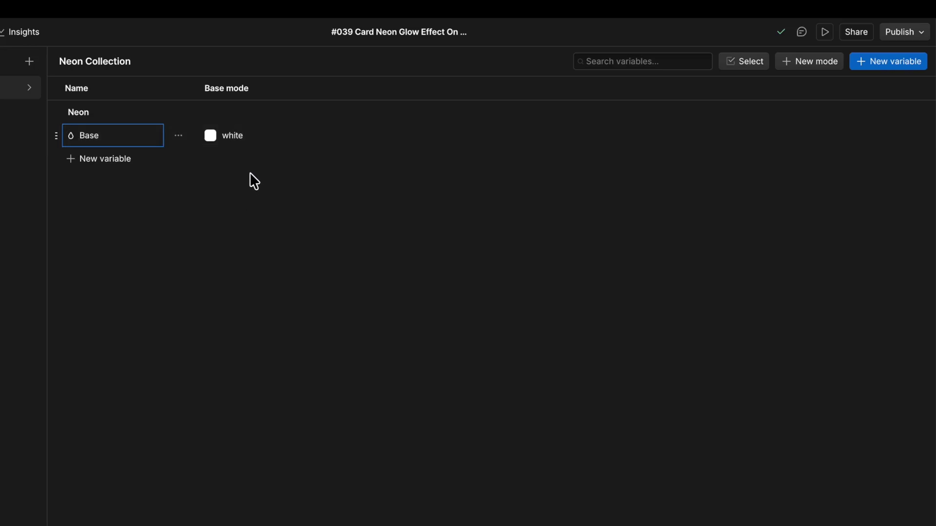
Set the Base variable's color value to #1f51ff.
click(274, 142)
text(1f51ff)
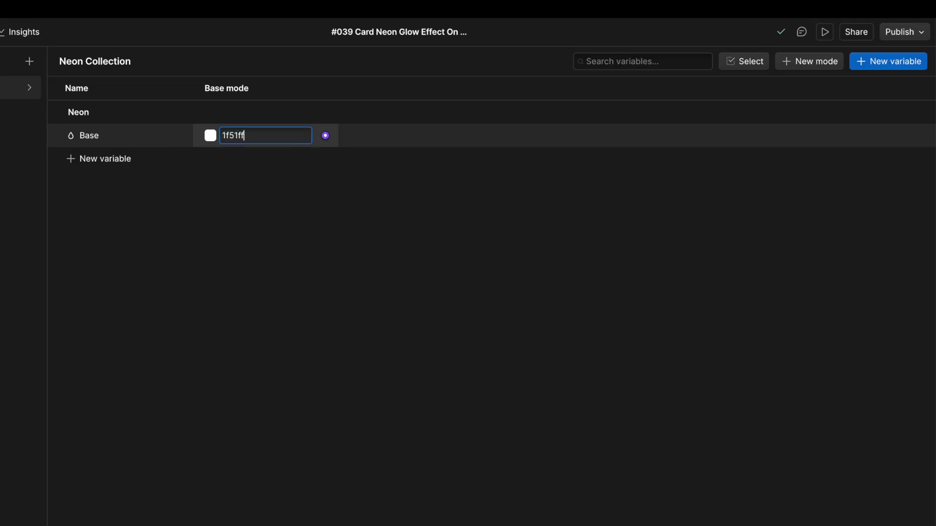
key(Return)
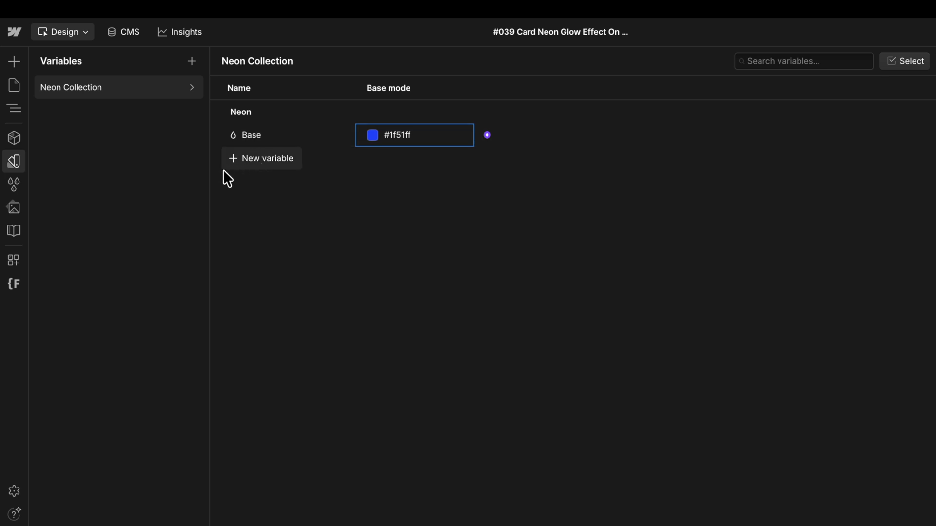
Add a color variable named Strong to the Neon group.
click(257, 157)
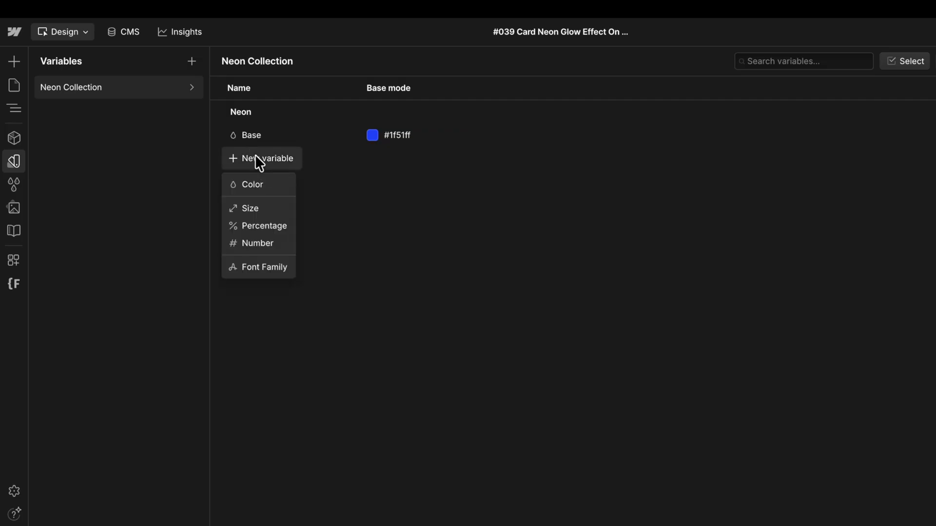
click(264, 184)
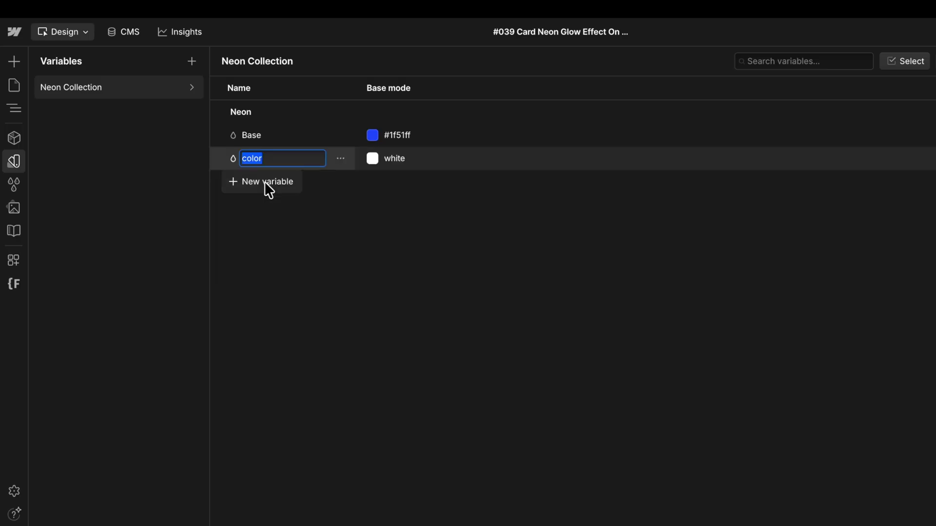
text(Strong)
key(Return)
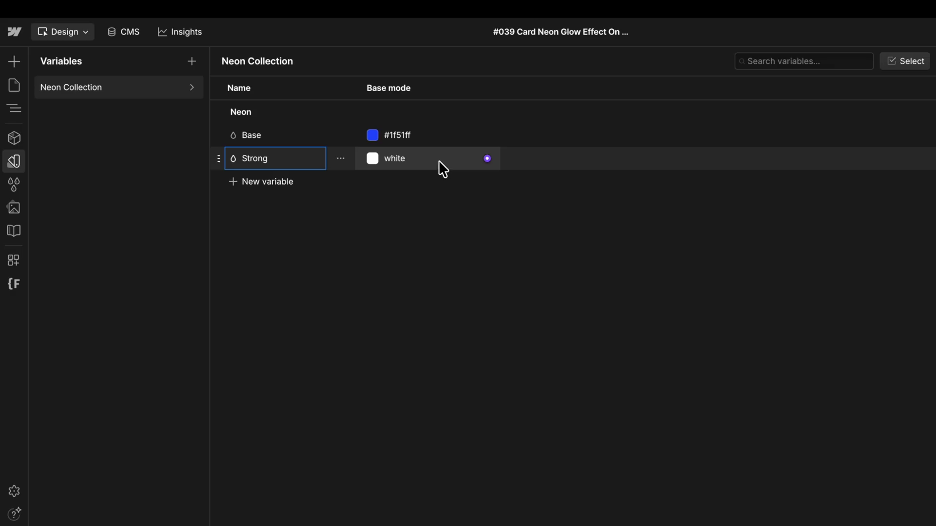
Give Strong a color-mix function in oklch with the Base variable as its first color.
click(489, 157)
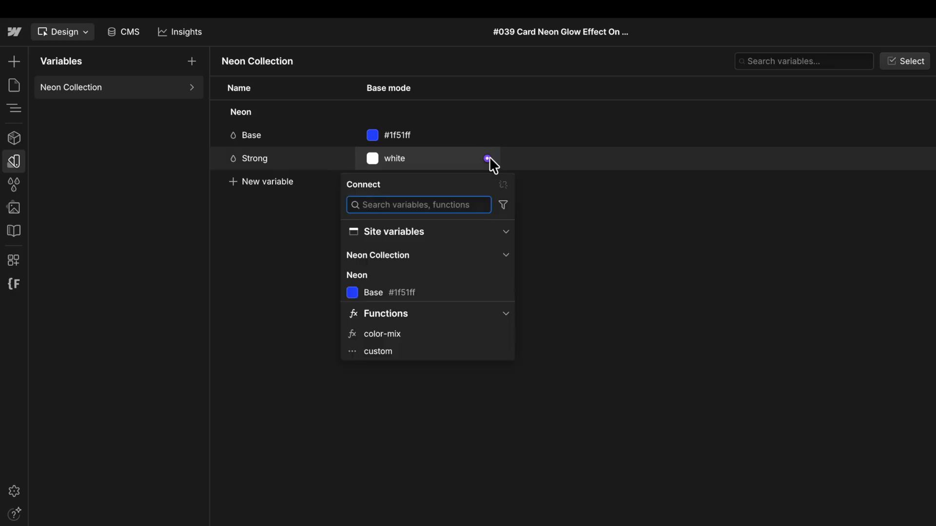
click(390, 333)
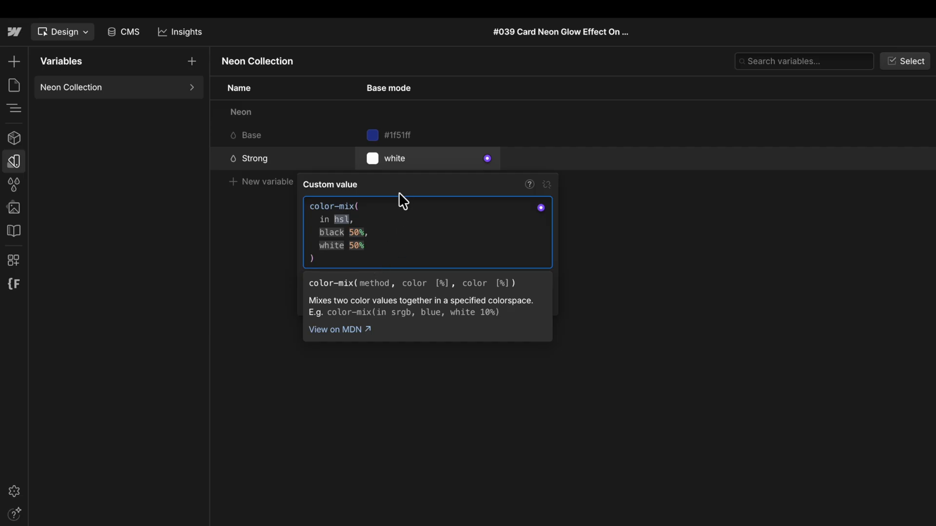
click(340, 219)
key(Right)
key(Right)
key(BackSpace)
key(BackSpace)
key(BackSpace)
text(oklch)
double_click(330, 234)
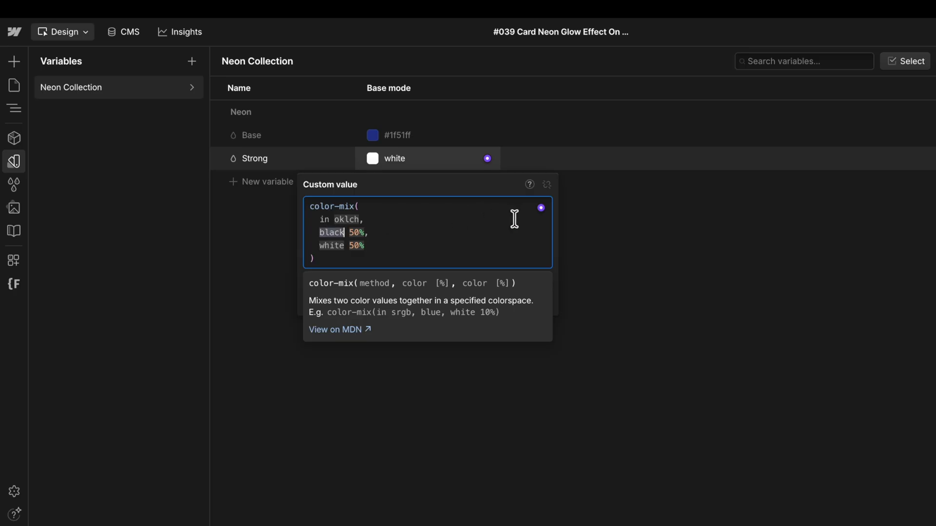
click(542, 208)
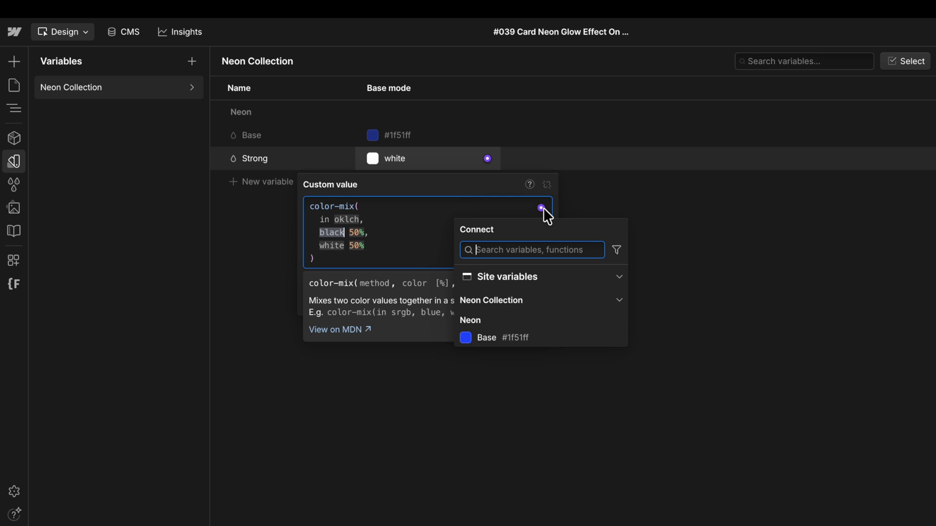
click(480, 333)
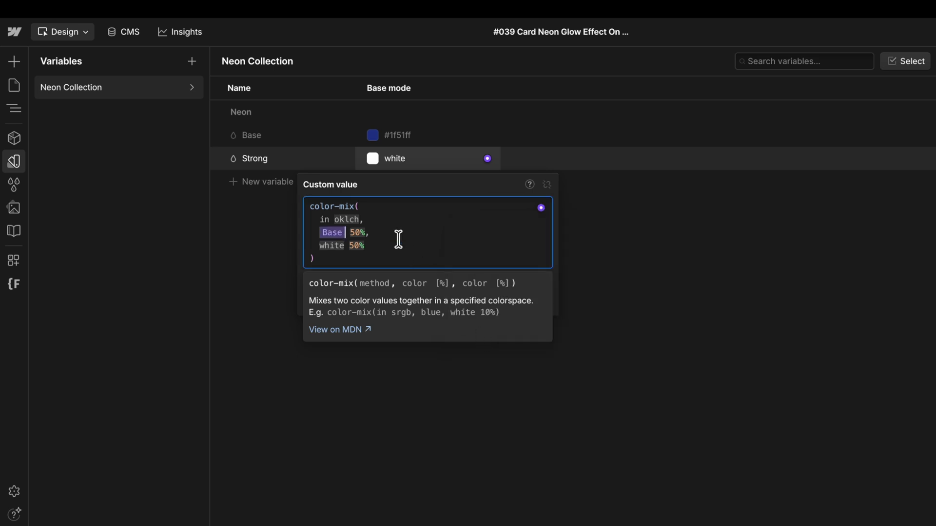
Set the Base share in Strong's color mix to 96% and make the second color transparent without a percentage.
click(363, 232)
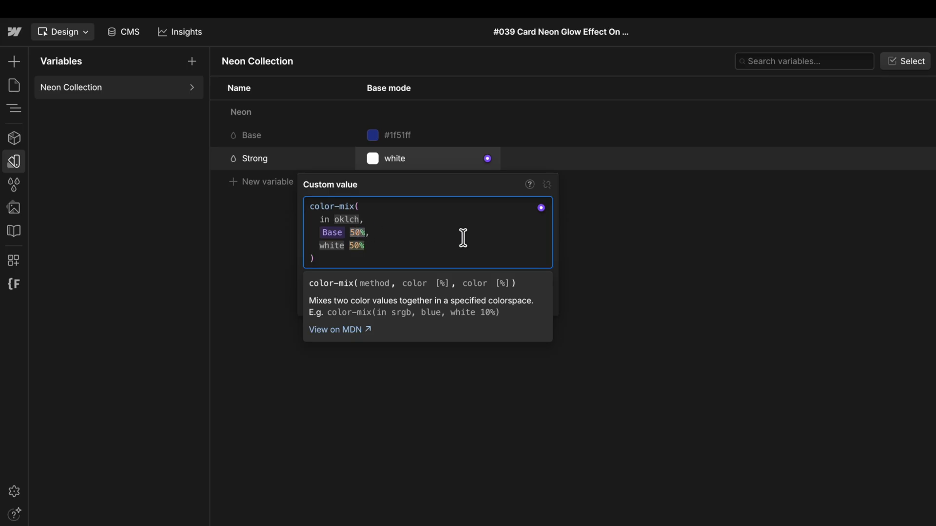
key(BackSpace)
key(BackSpace)
key(BackSpace)
text(96%)
double_click(329, 245)
text(trans)
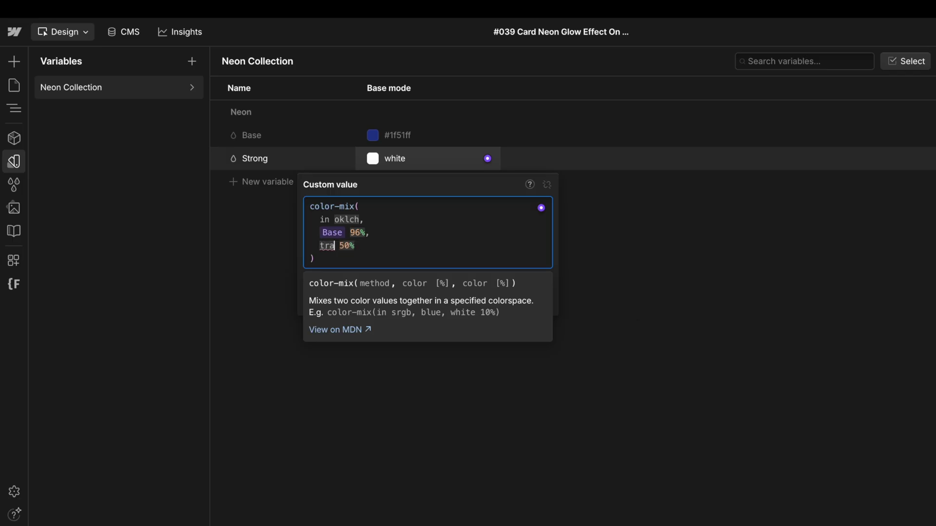
text(parent)
double_click(386, 244)
key(BackSpace)
key(BackSpace)
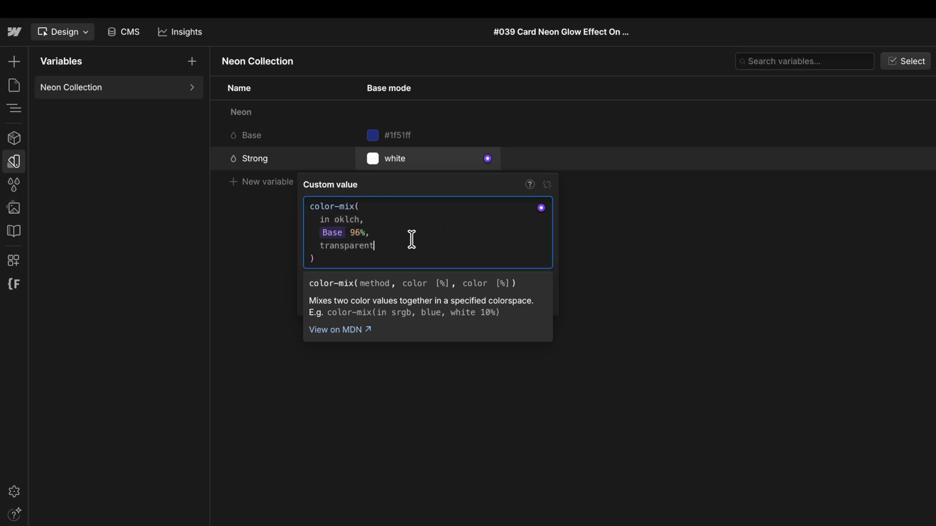
Examine each part of Strong's color-mix expression: the color space, the Base variable with its percentage, and the second color.
click(373, 215)
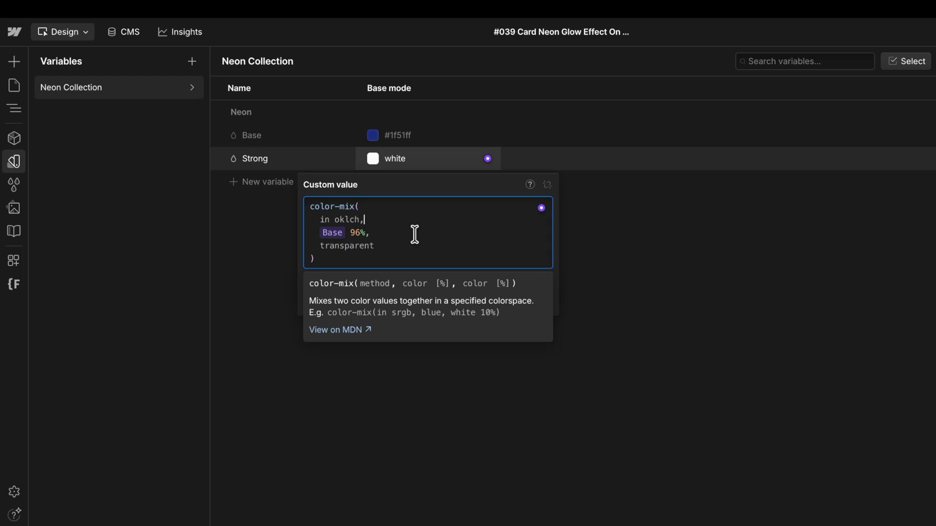
drag(310, 207, 361, 219)
key(Left)
key(Right)
key(Right)
key(Right)
key(Right)
key(Right)
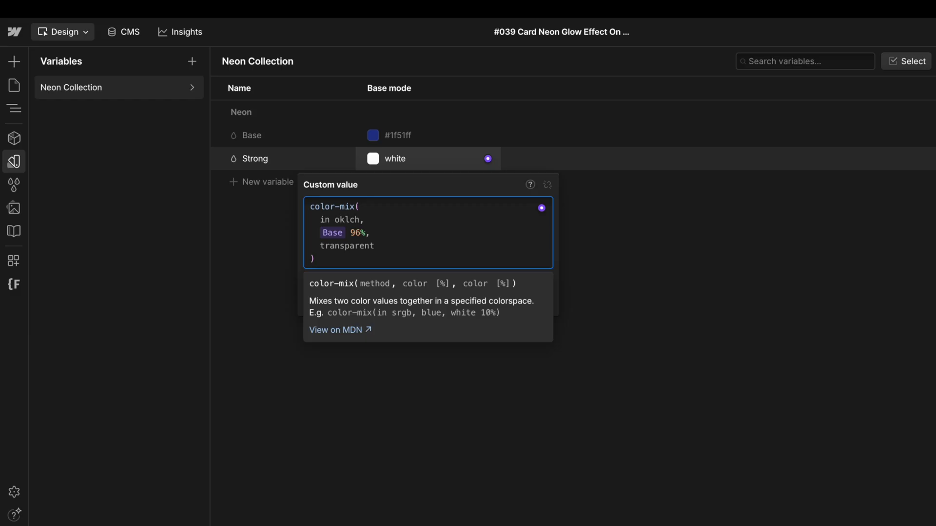
key(Left)
key(Left)
key(Left)
key(Down)
key(Left)
key(Right)
key(Left)
key(Down)
key(Left)
key(Left)
key(Left)
key(Left)
key(Left)
key(Left)
key(Right)
key(Right)
key(Right)
key(Right)
key(Right)
key(Right)
key(Right)
key(Right)
key(Right)
key(Right)
key(Right)
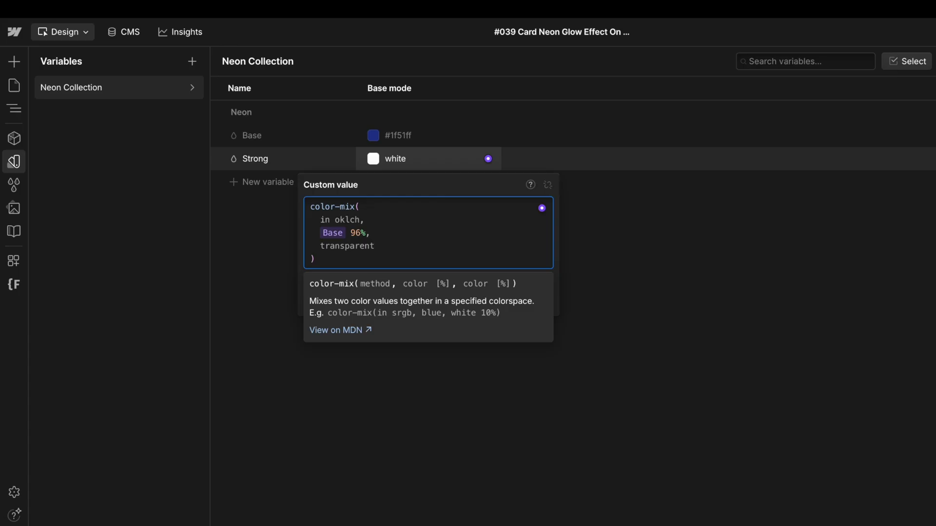
Apply Strong's color mix and add a color variable named Mid to the Neon group.
click(612, 237)
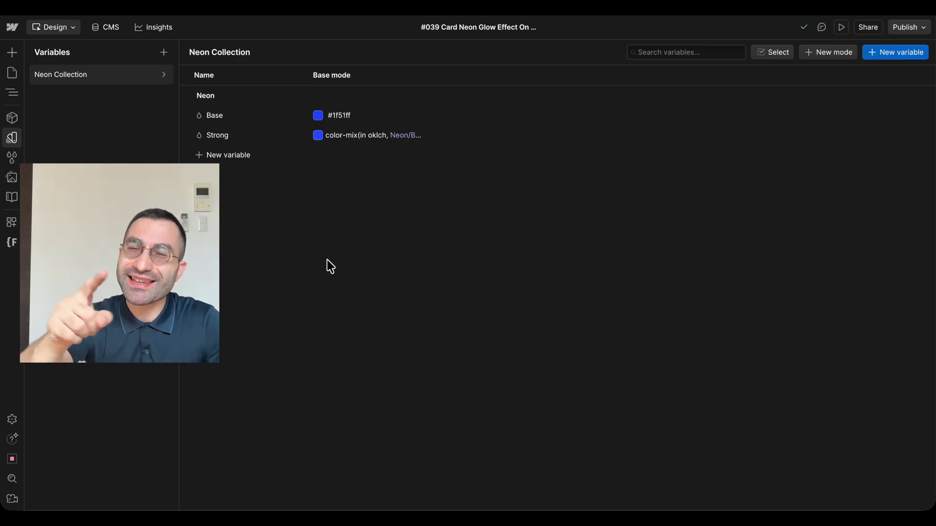
click(244, 156)
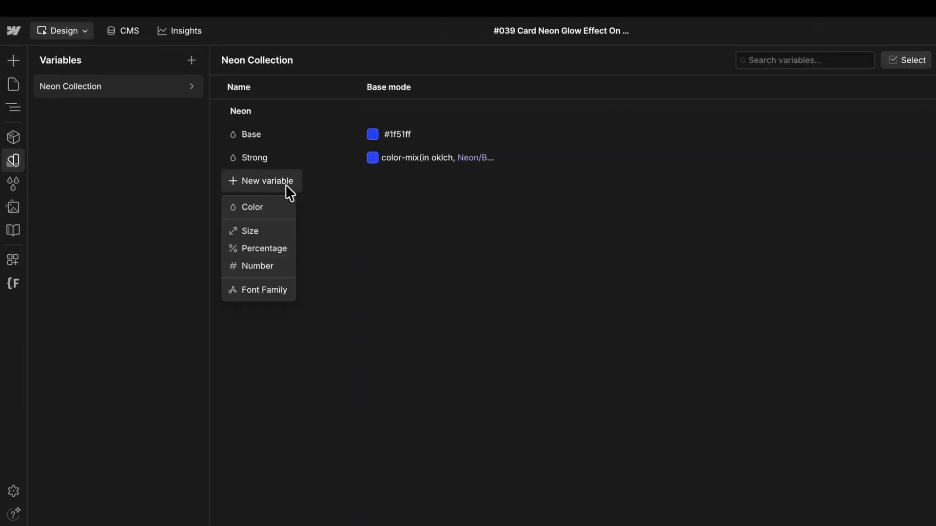
click(268, 207)
text(Mid)
key(Return)
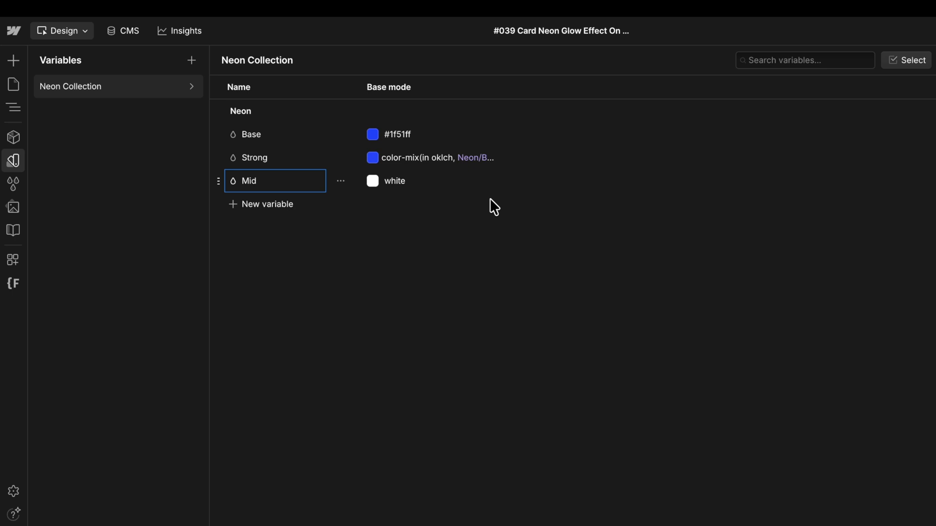
Give Mid a color-mix function in oklch with the Base variable as its first color.
click(486, 180)
click(393, 373)
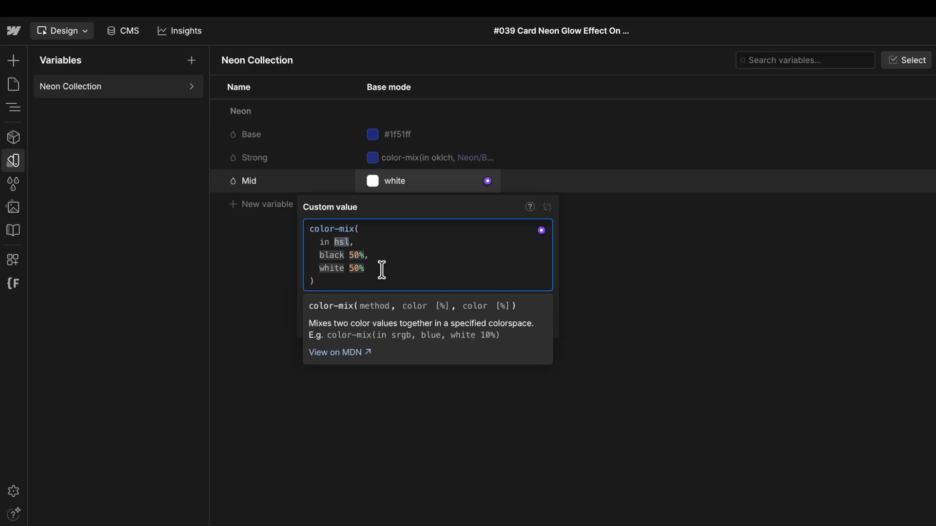
text(oklch)
double_click(333, 256)
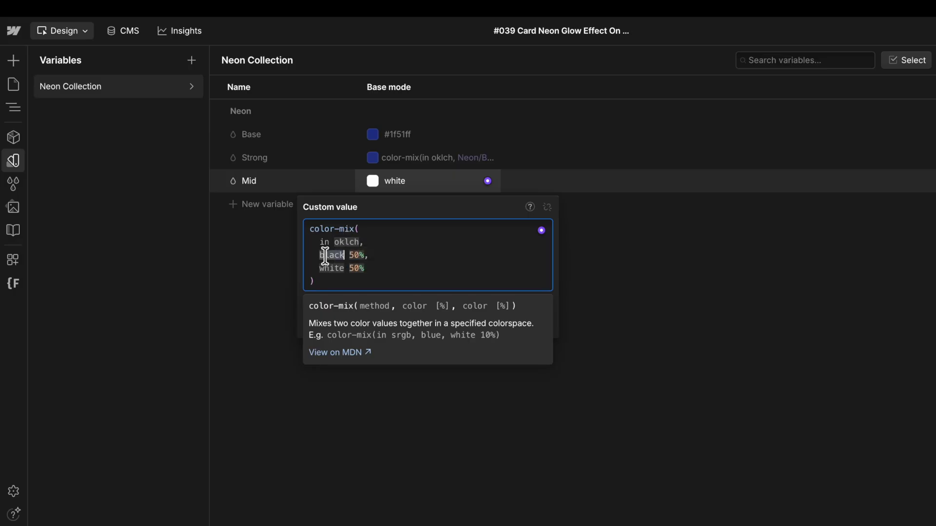
click(541, 230)
click(495, 359)
Set the Base share in Mid's color mix to 30%, make the second color transparent without a percentage, and apply it.
double_click(354, 256)
text(30)
double_click(324, 269)
text(transparent)
double_click(386, 267)
key(BackSpace)
click(671, 264)
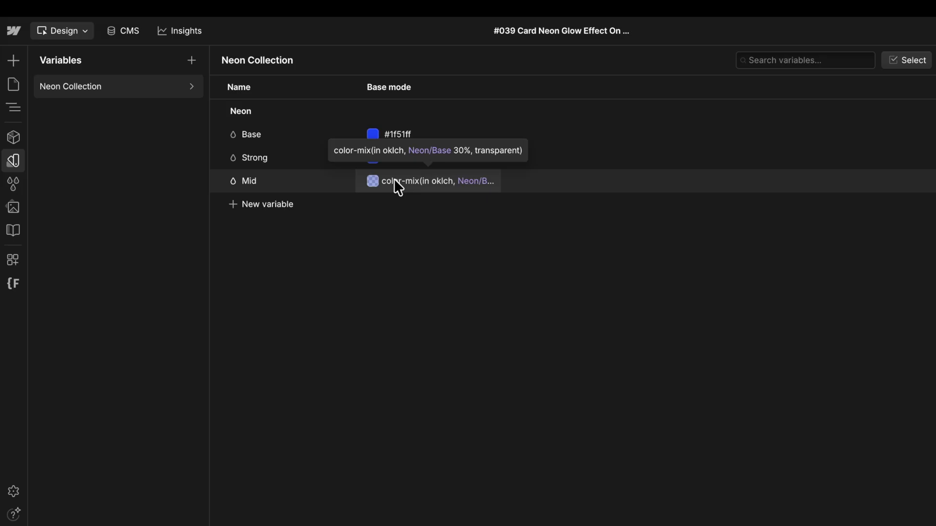
Add a color variable named Soft to the Neon group.
click(271, 209)
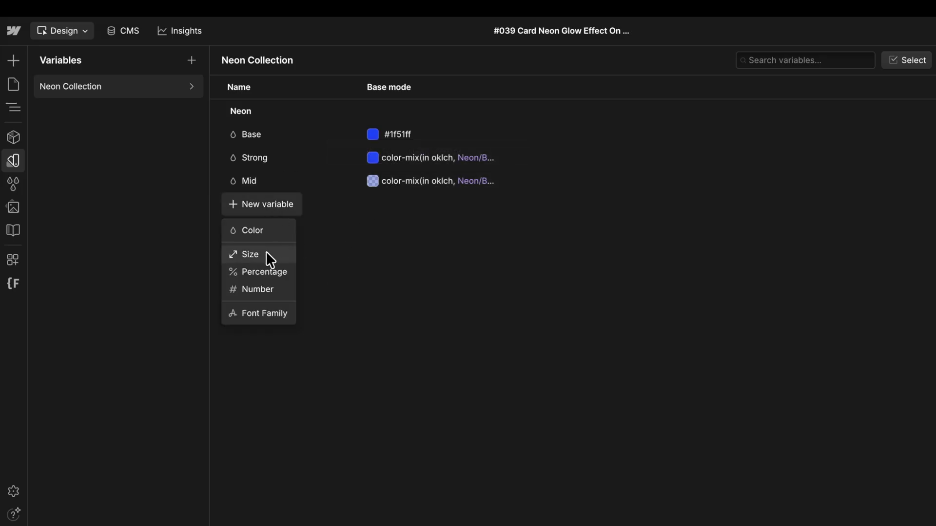
click(264, 231)
text(Soft)
Give Soft a color-mix function in oklch with the Base variable as its first color.
click(488, 204)
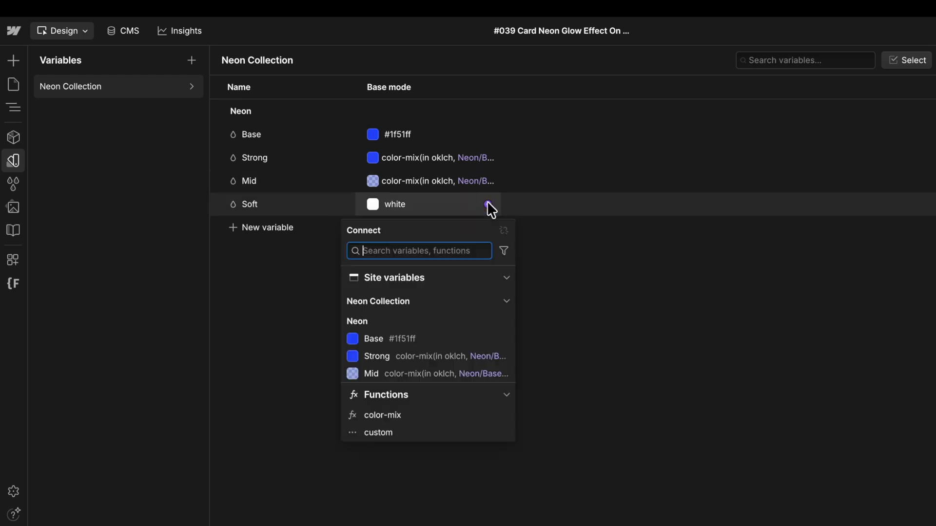
click(382, 415)
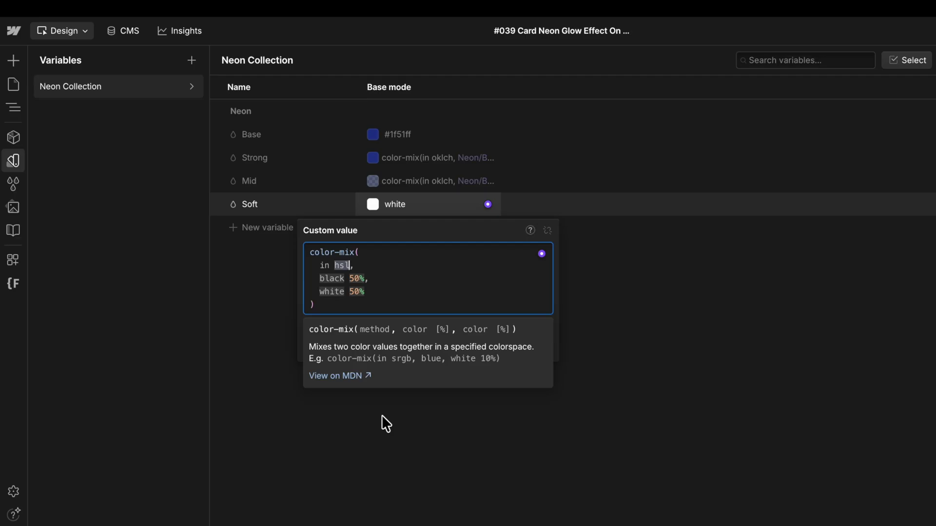
key(BackSpace)
key(BackSpace)
key(BackSpace)
text(oklch)
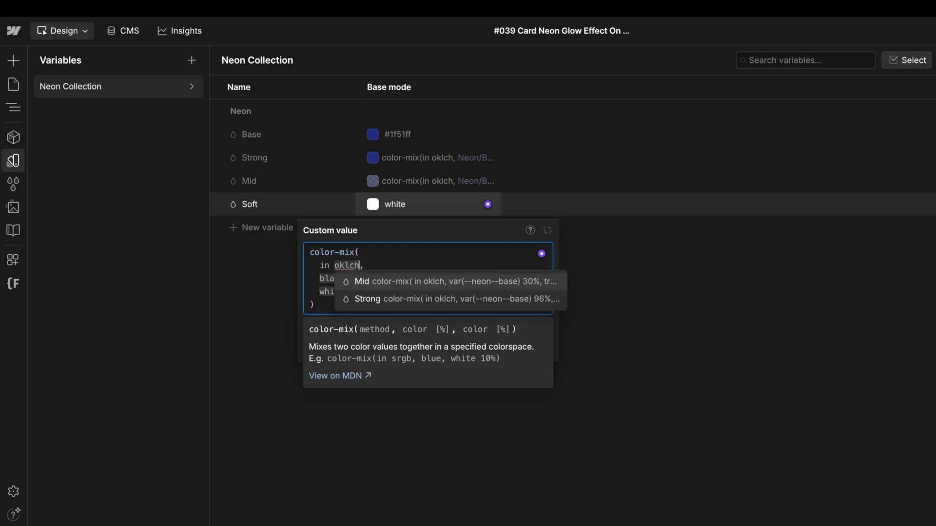
click(326, 276)
click(542, 254)
click(487, 384)
Set the Base share in Soft's color mix to 20%, make the second color transparent without a percentage, and apply it.
double_click(355, 279)
text(20%,)
double_click(331, 291)
text(tran)
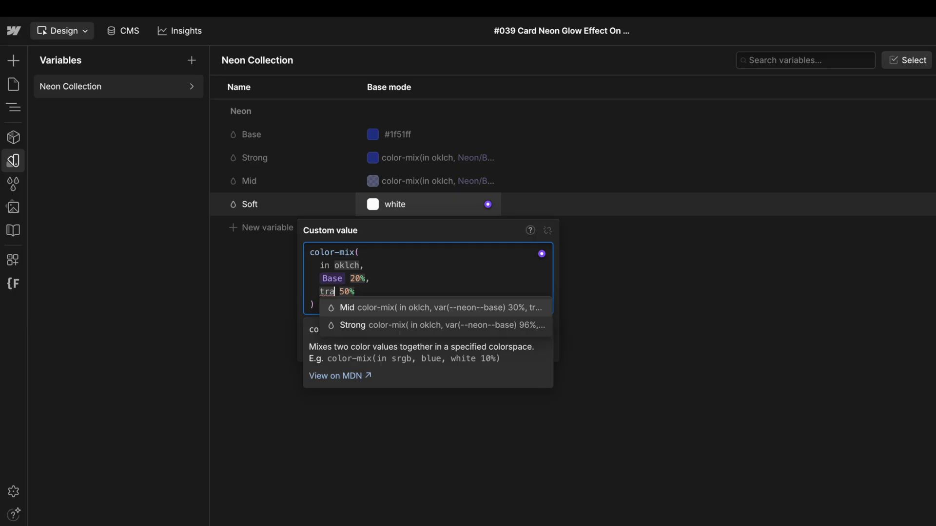
text(sparent)
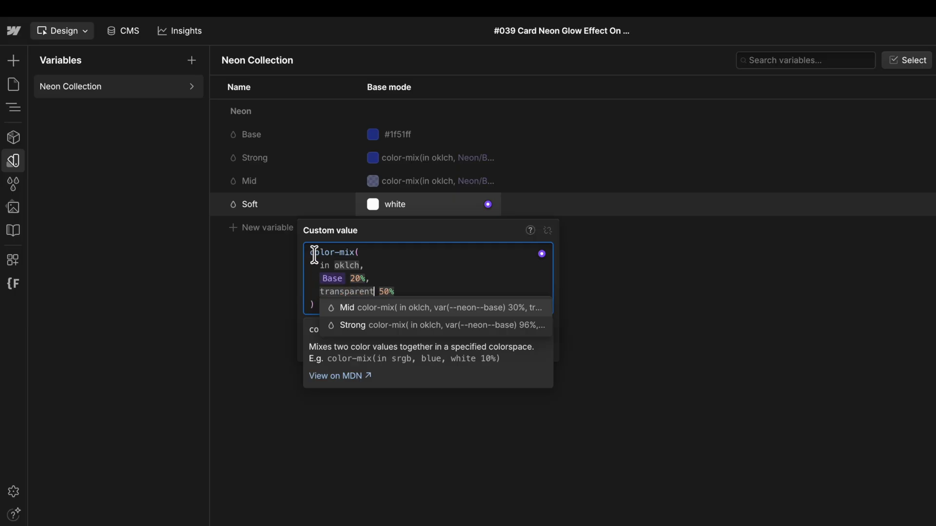
key(shift+End)
key(Delete)
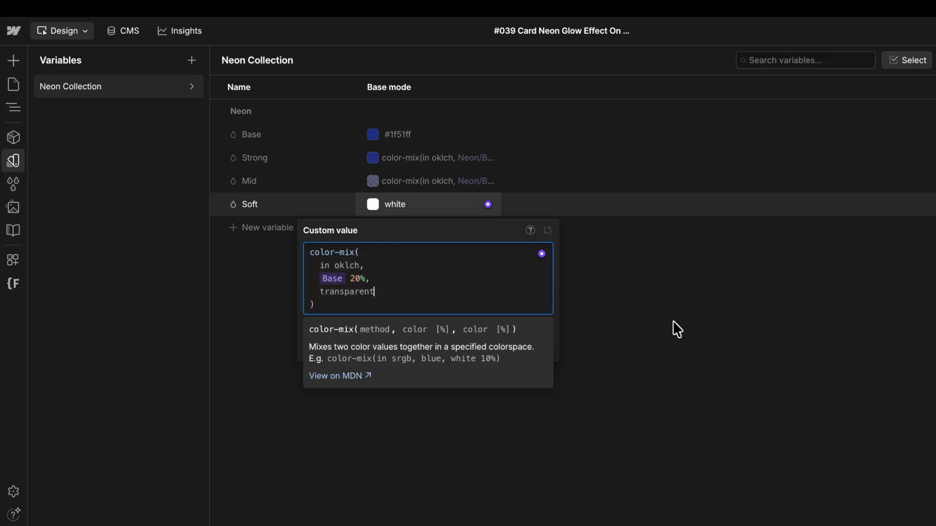
click(644, 307)
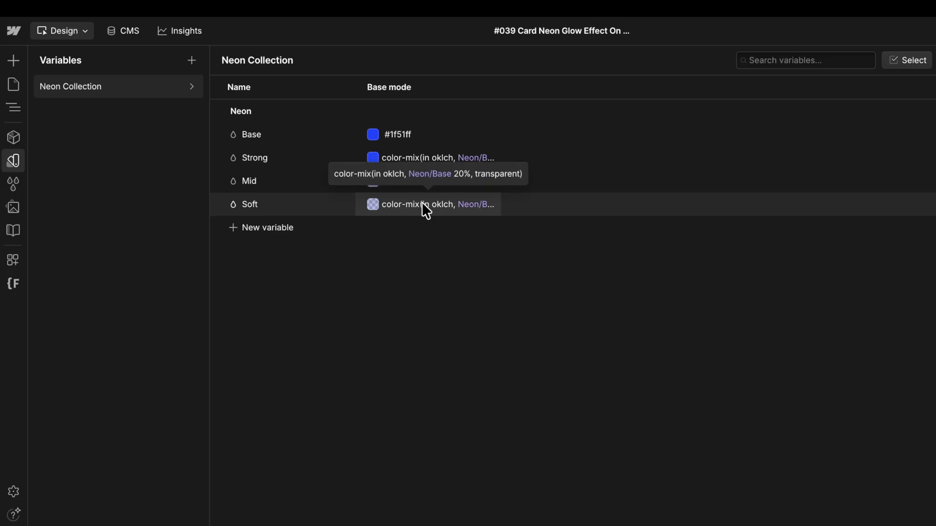
Add a color variable named Border to the Neon group.
click(265, 227)
click(273, 251)
text(Border)
key(Return)
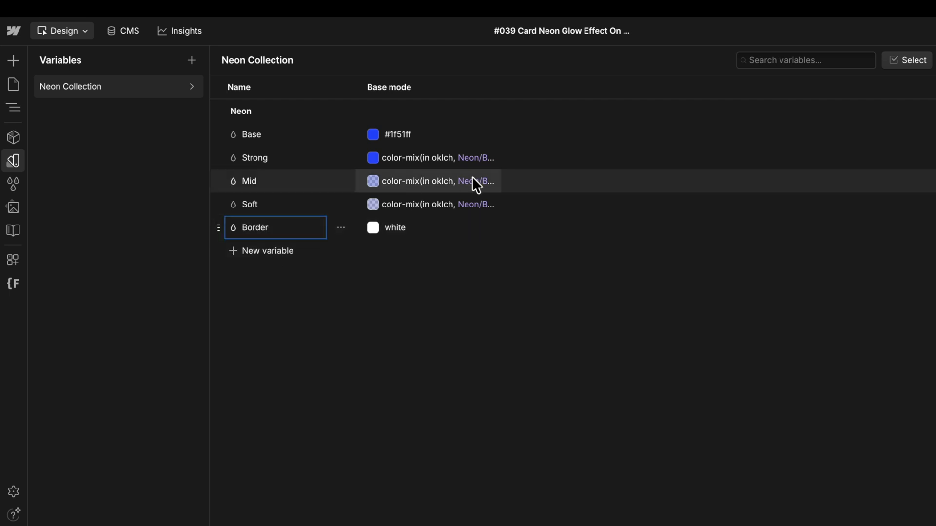
Give Border a color-mix function in oklch with the Base variable as its first color.
click(488, 228)
click(373, 454)
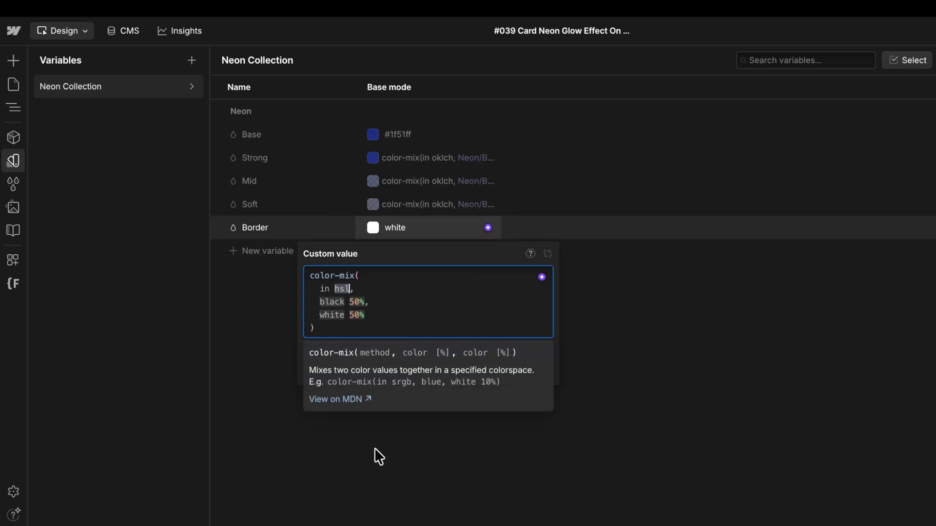
double_click(341, 288)
text(oklch)
double_click(323, 303)
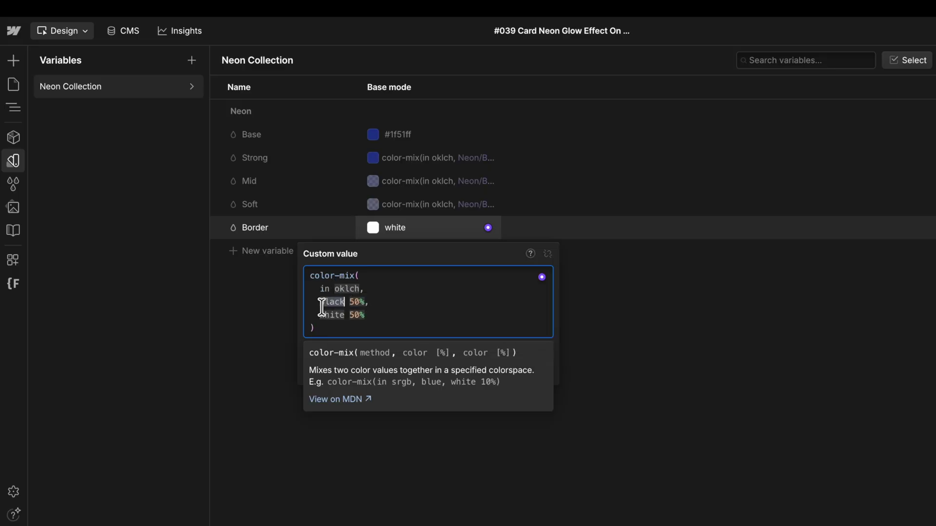
click(541, 277)
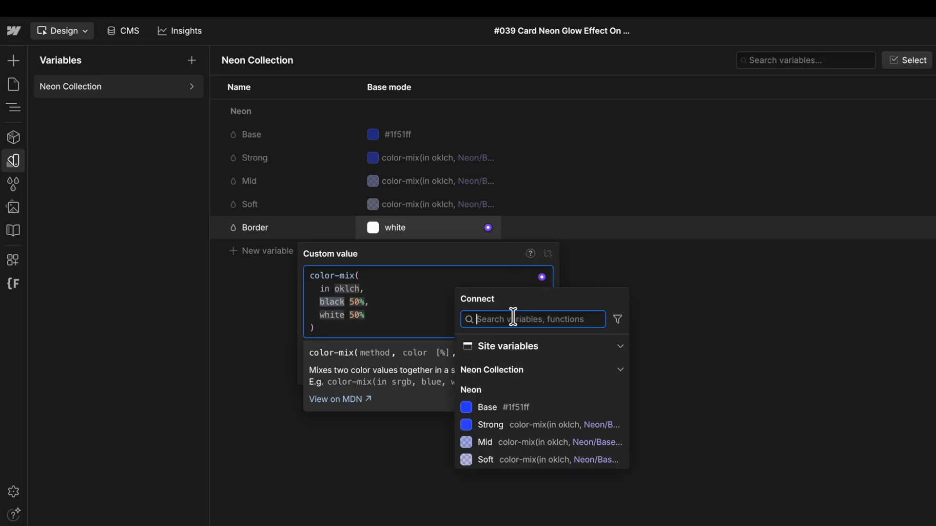
click(506, 409)
Set Border's color mix to 85% Base and 15% white, apply it and leave the variables view.
double_click(360, 301)
text(85)
click(365, 312)
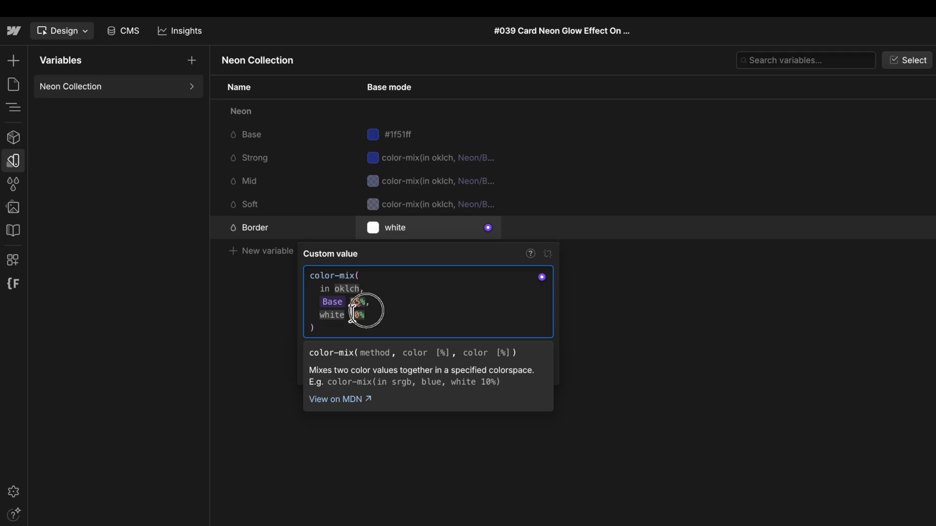
key(BackSpace)
key(BackSpace)
key(BackSpace)
text(15%)
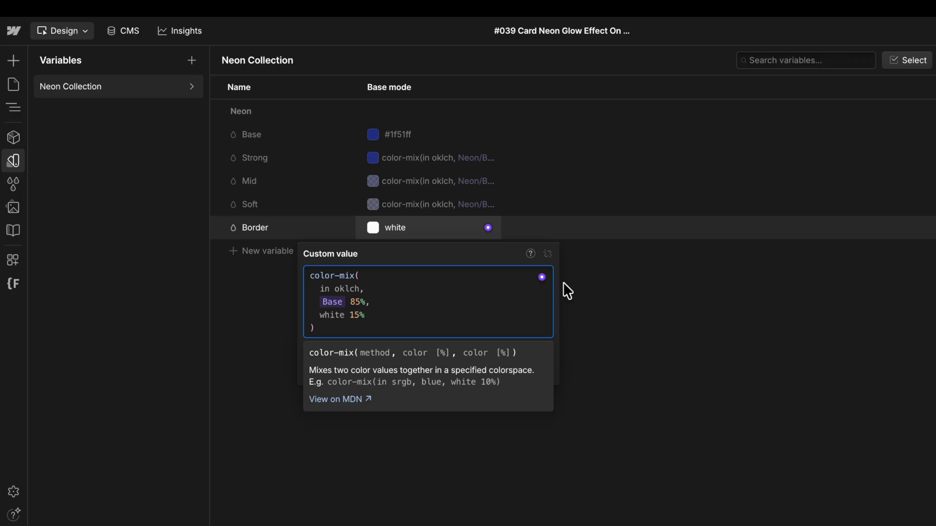
click(671, 301)
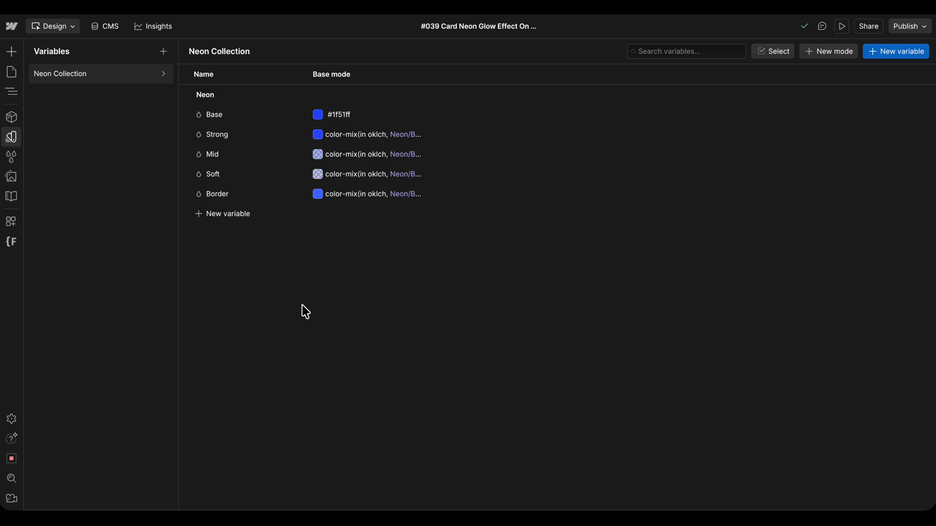
key(Escape)
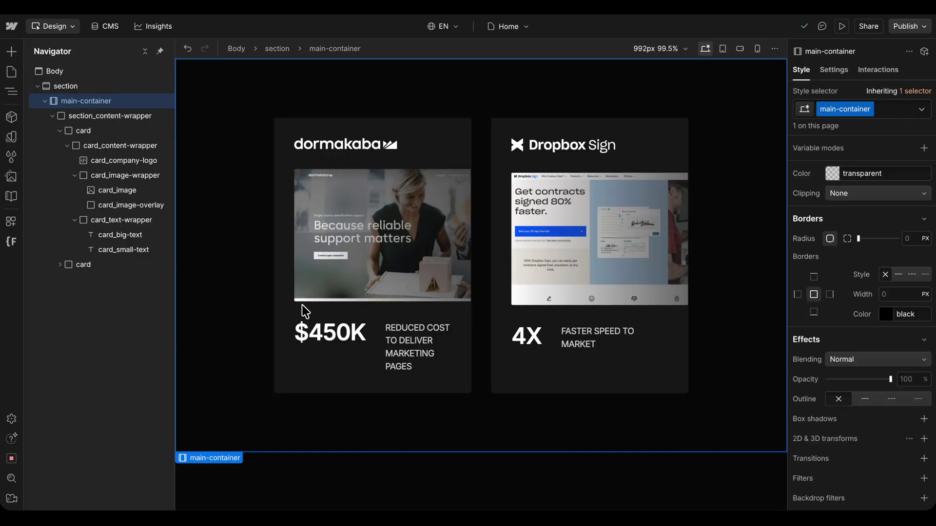
Assign the Border variable as the border color of the card class in its Hover state.
click(109, 132)
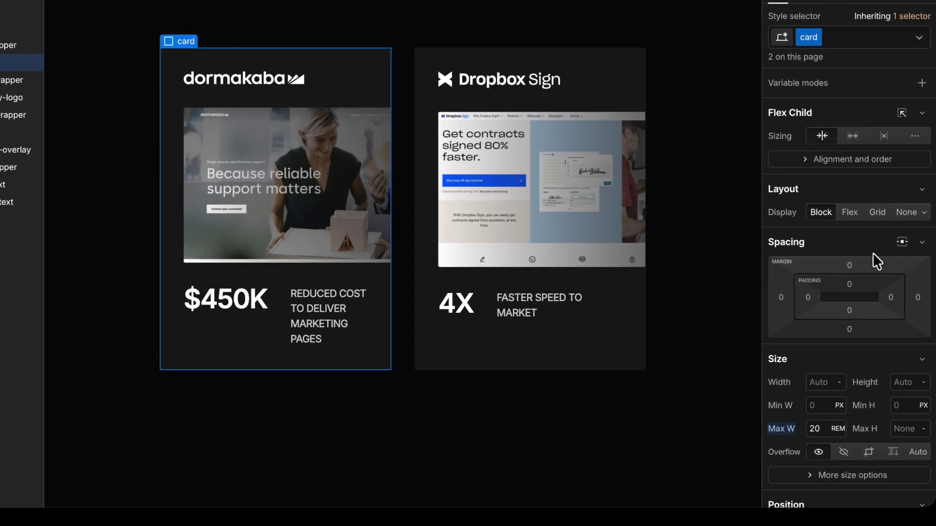
scroll(869, 385, down, 15)
scroll(868, 384, up, 5)
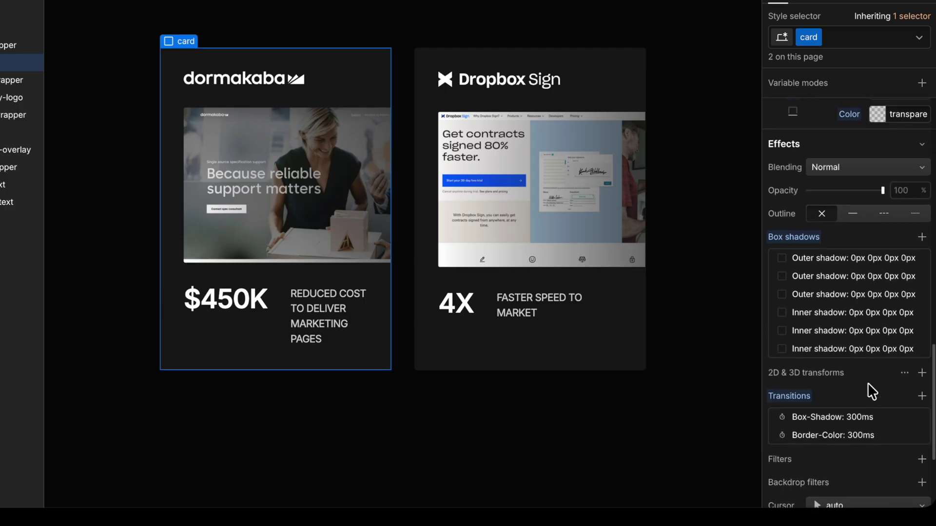
click(919, 37)
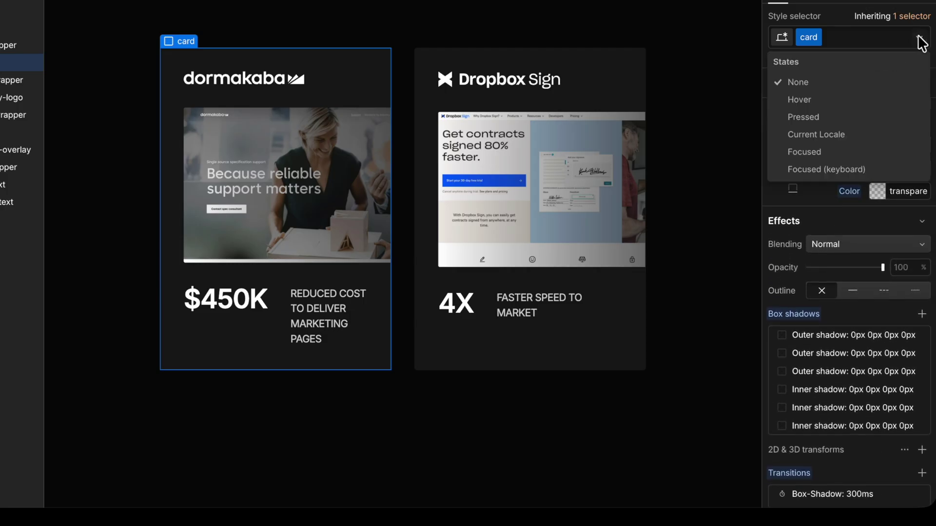
click(843, 98)
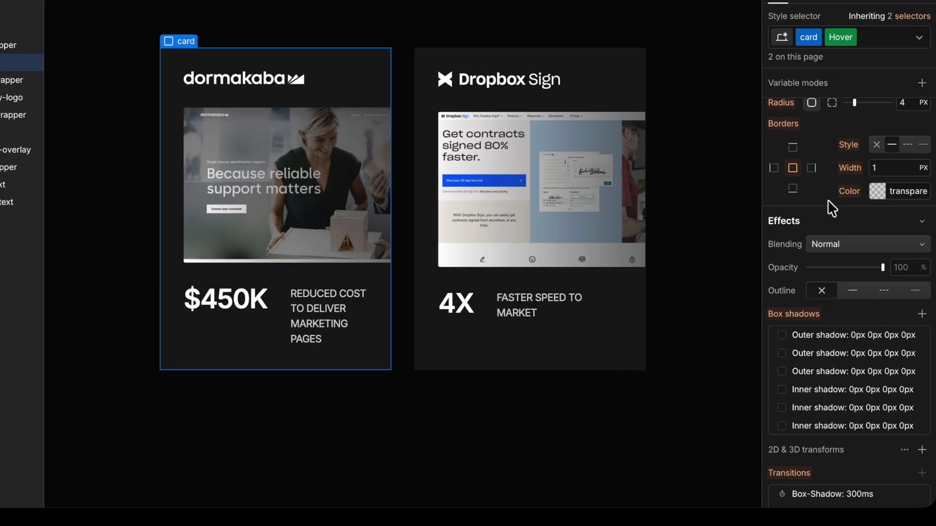
click(870, 186)
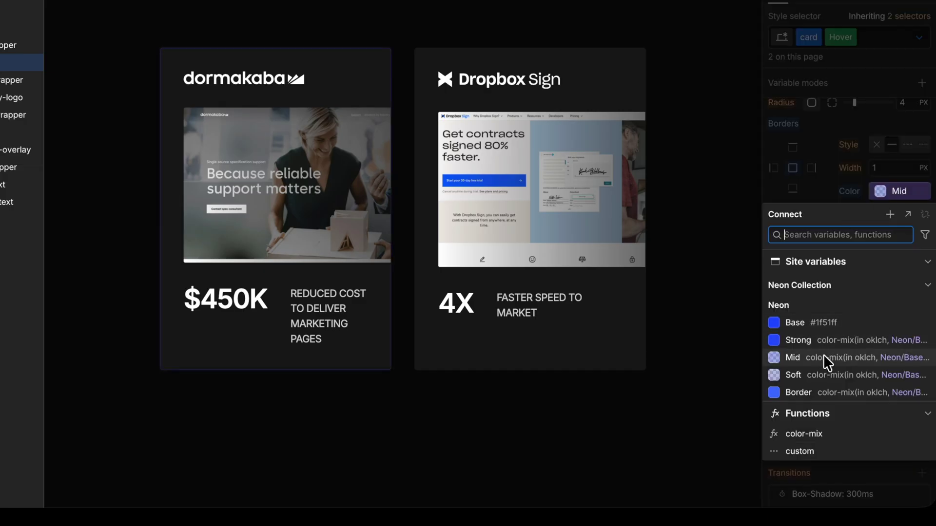
click(815, 388)
Set the first outer shadow of the card's Hover state to 300 px blur, 20 px size and the Soft variable as color.
scroll(838, 320, down, 1)
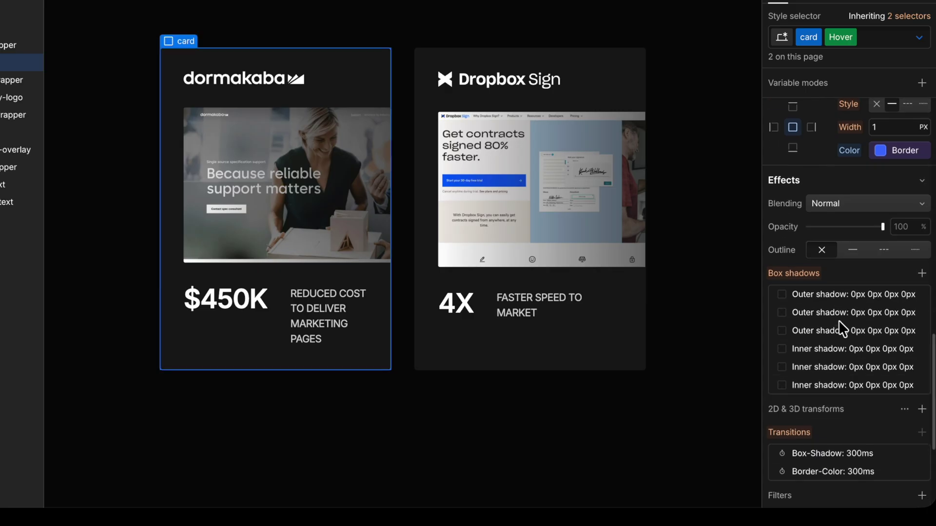
scroll(838, 320, down, 1)
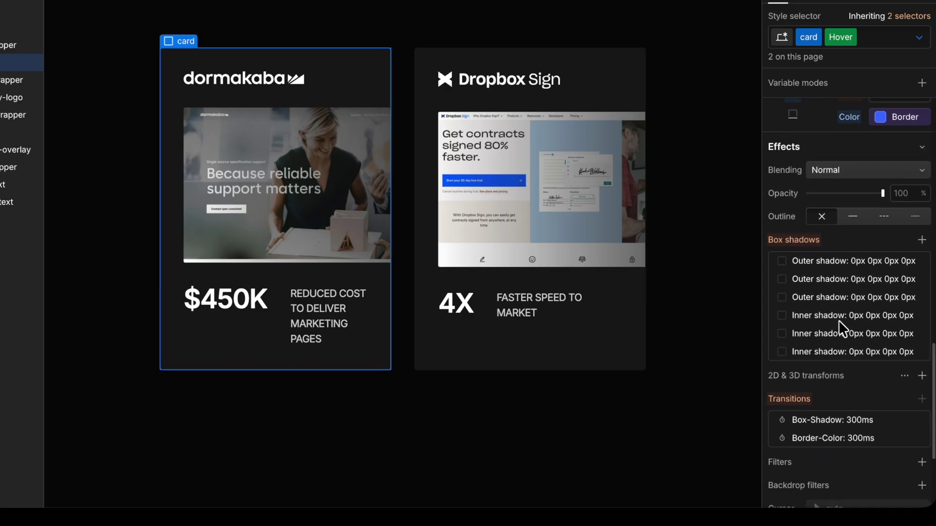
click(850, 267)
click(913, 381)
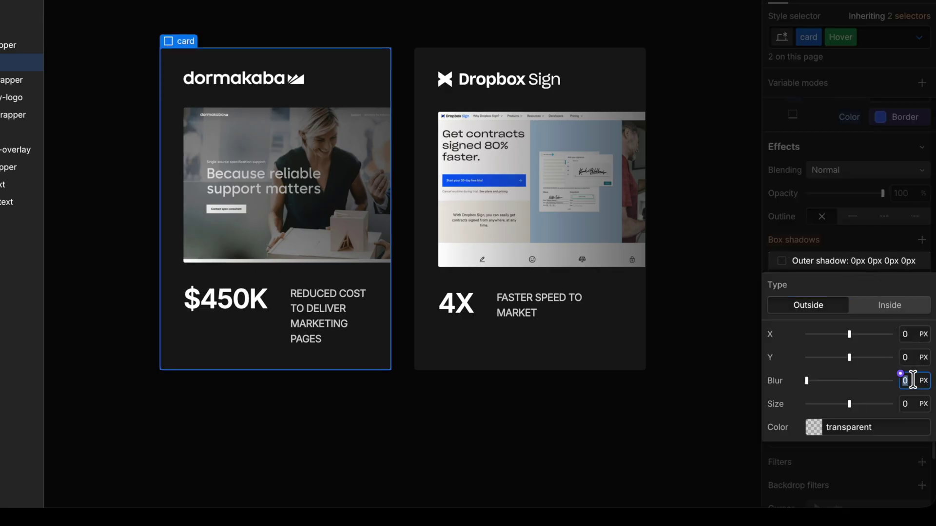
text(300)
click(911, 401)
text(20)
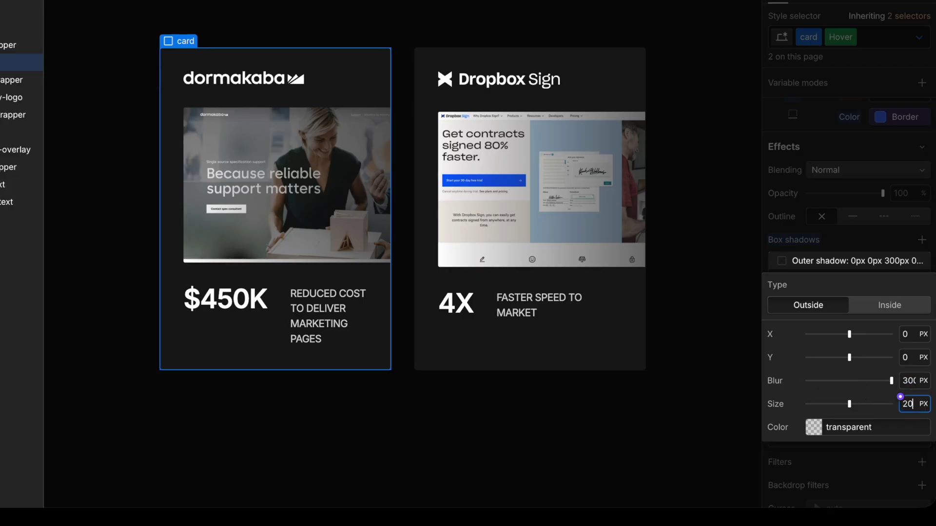
click(809, 423)
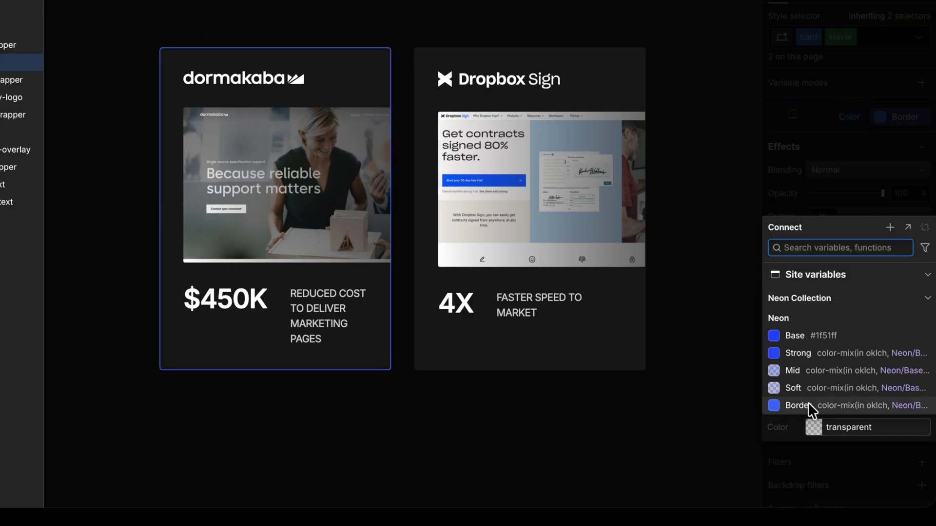
click(809, 388)
click(871, 244)
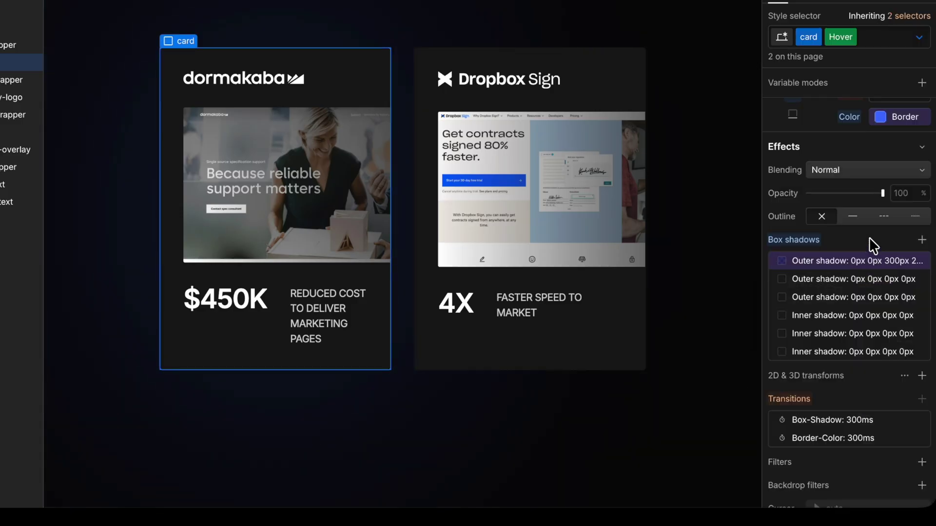
Set the second outer shadow of the card's Hover state to 30 px blur, 4 px size and the Mid variable as color.
click(853, 280)
click(912, 396)
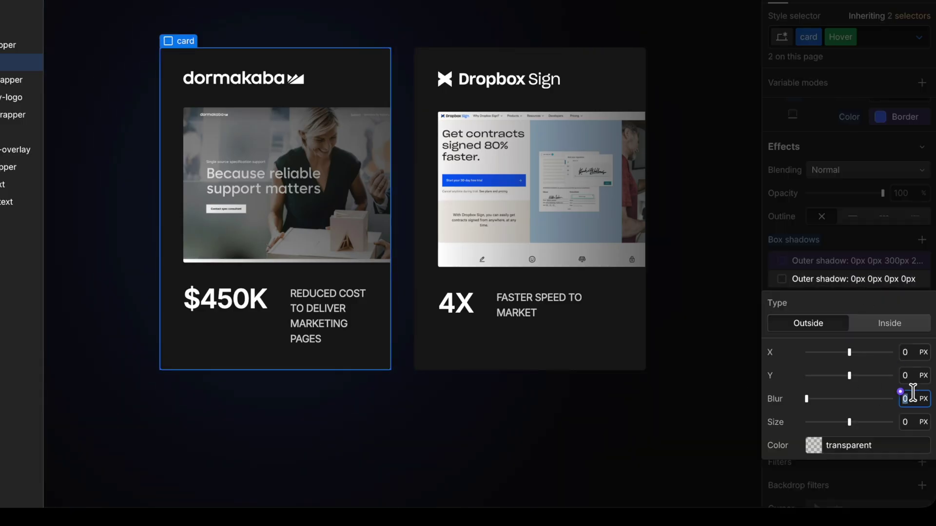
text(30)
click(909, 420)
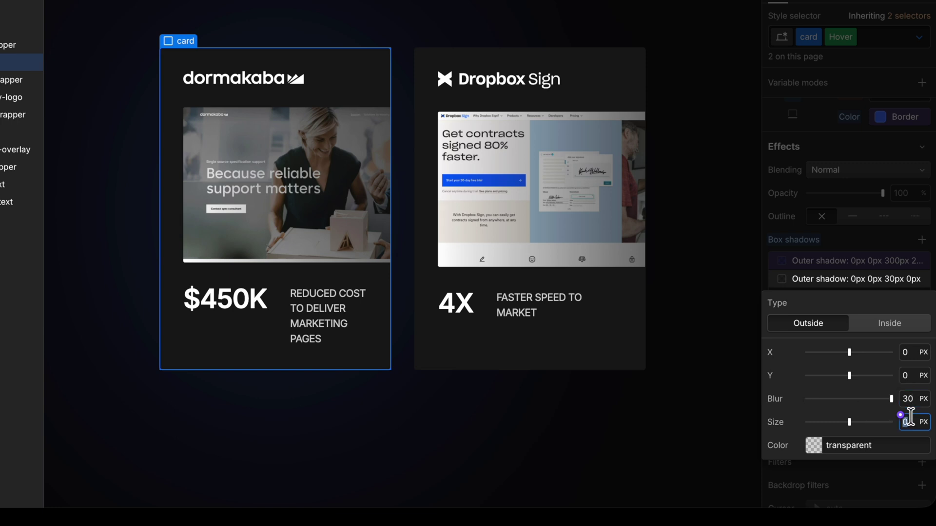
click(807, 438)
click(804, 390)
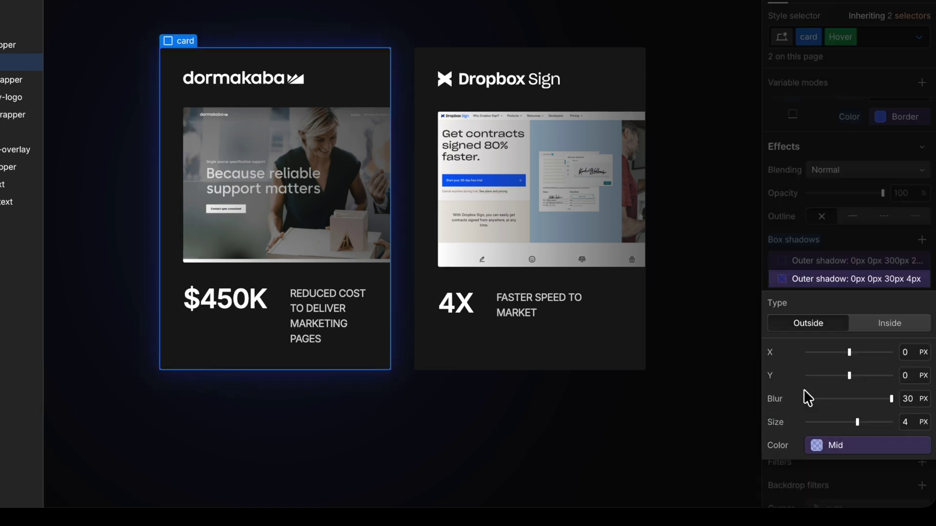
click(827, 235)
Set the third outer shadow of the card's Hover state to 6 px blur, 1 px size and the Strong variable as color.
click(844, 297)
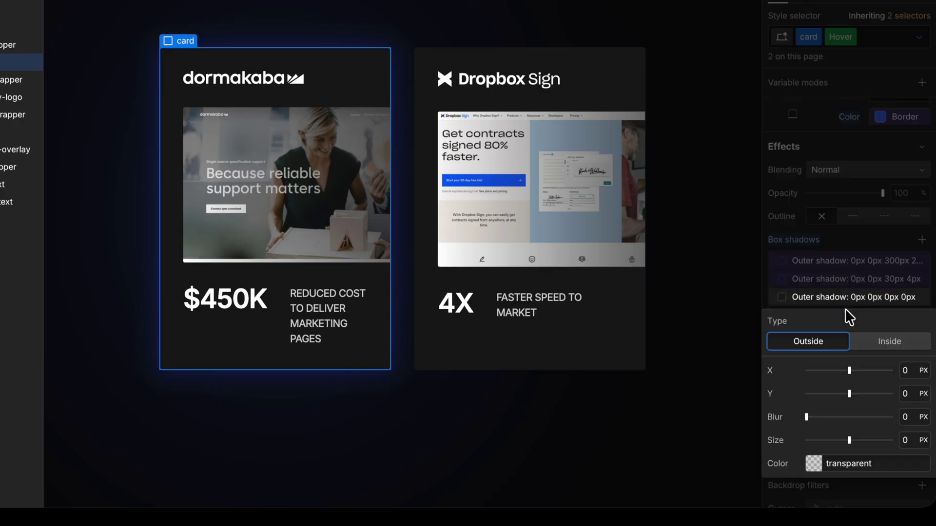
click(910, 415)
text(6)
click(908, 440)
text(1)
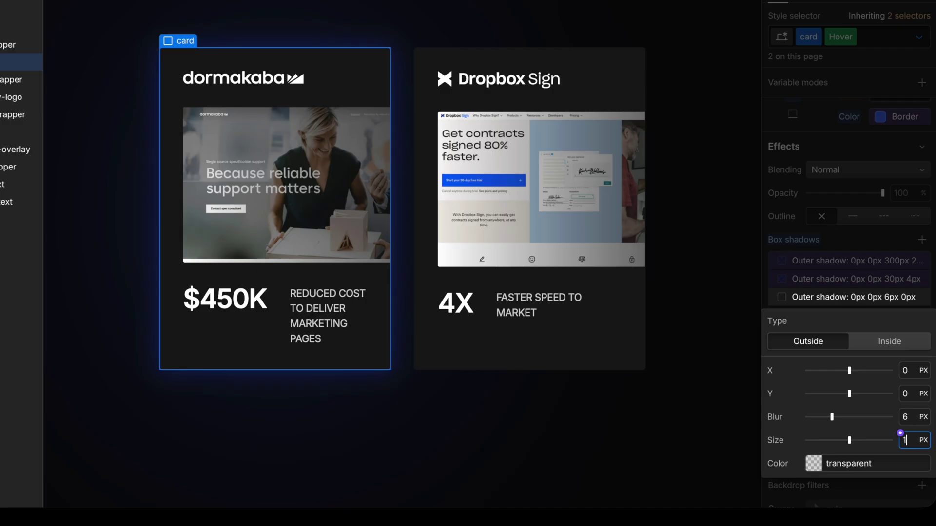
click(803, 455)
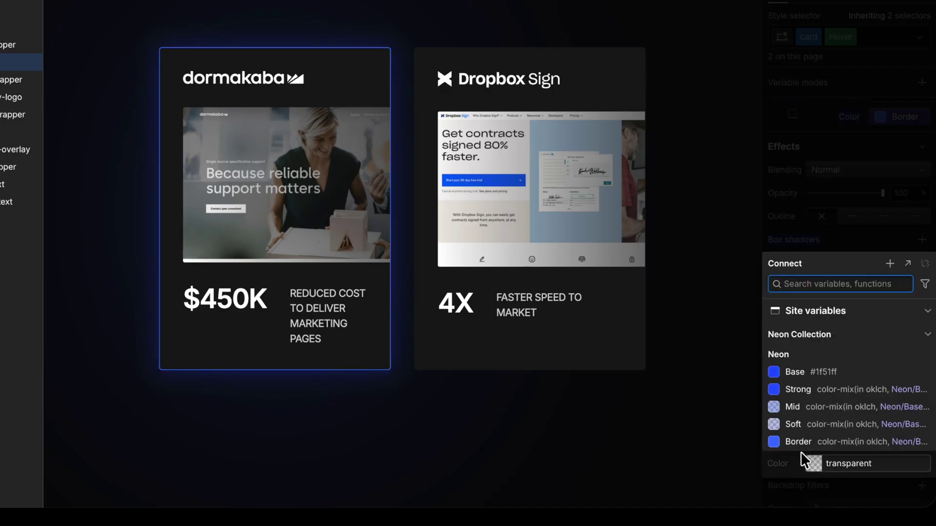
click(811, 388)
click(847, 276)
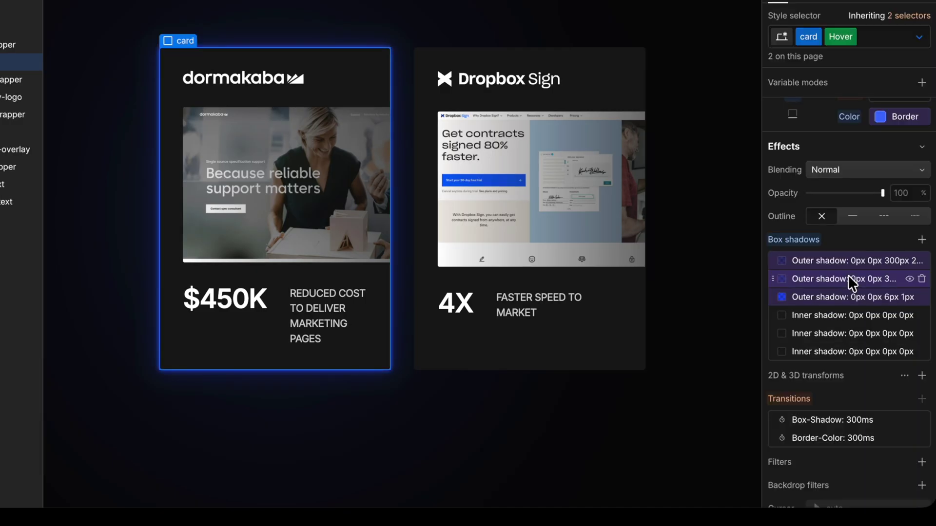
Set the first inner shadow of the card's Hover state to 120 px blur, 10 px size and the Soft variable as color.
click(833, 316)
click(912, 436)
text(120)
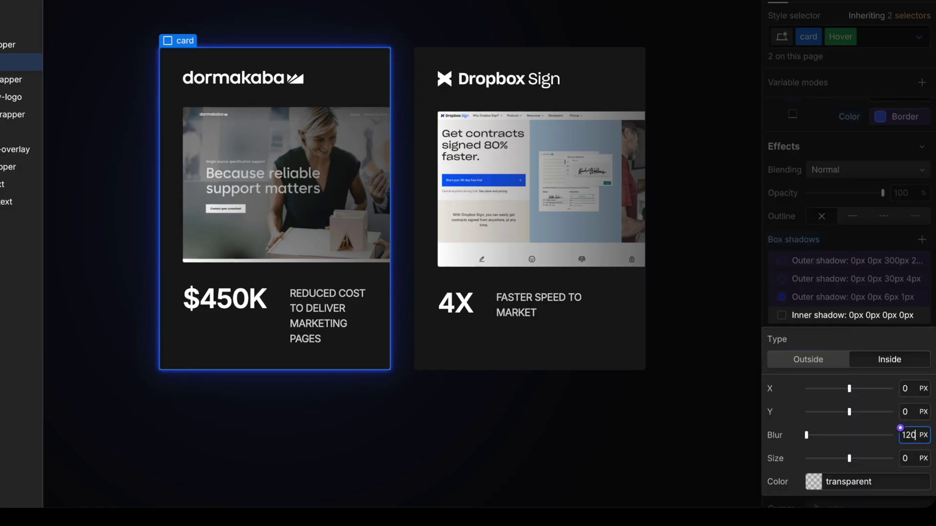
click(912, 458)
text(10)
click(807, 471)
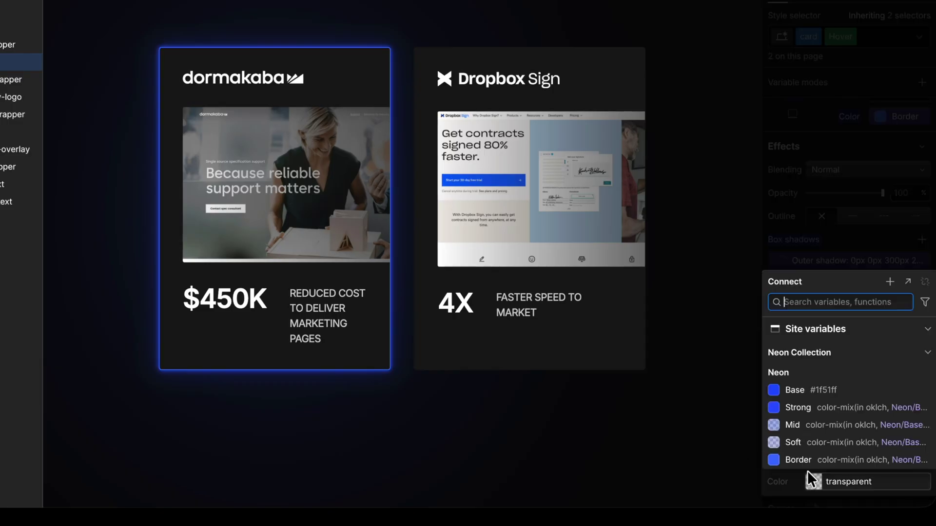
click(800, 440)
click(863, 259)
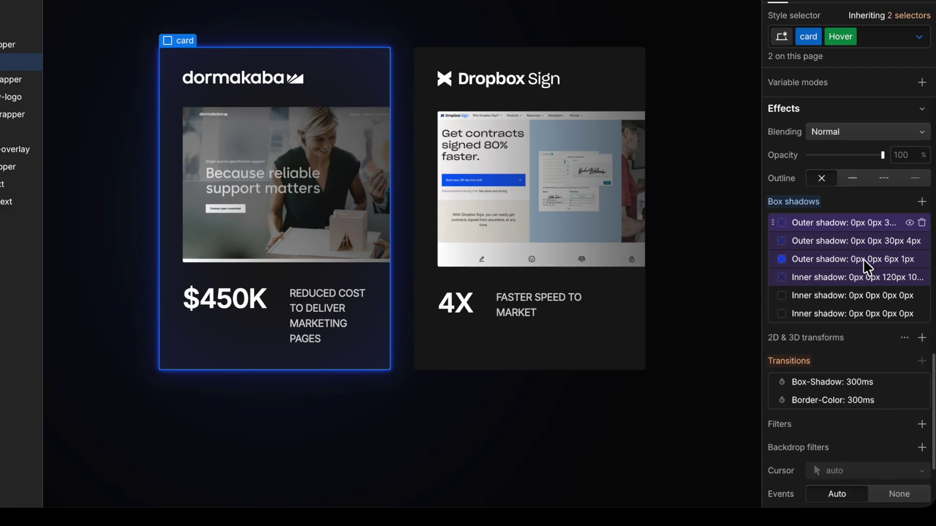
Set the second inner shadow of the card's Hover state to 30 px blur, 4 px size and the Mid variable as color.
click(837, 293)
click(912, 411)
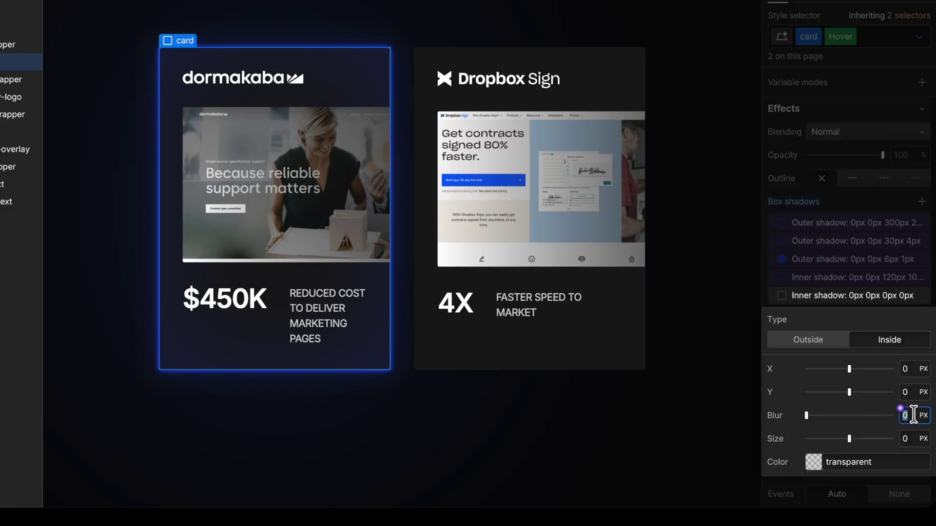
text(30)
click(911, 439)
text(4)
click(804, 455)
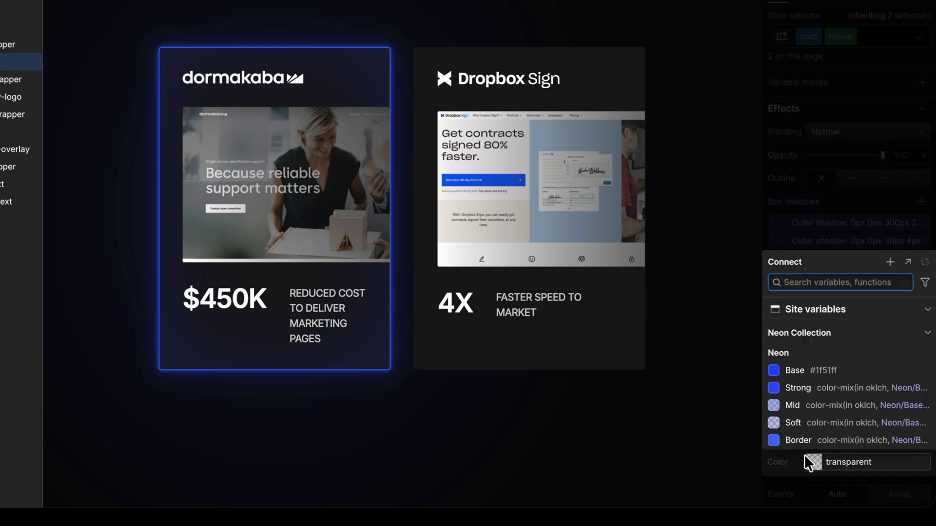
click(804, 420)
click(803, 405)
key(Escape)
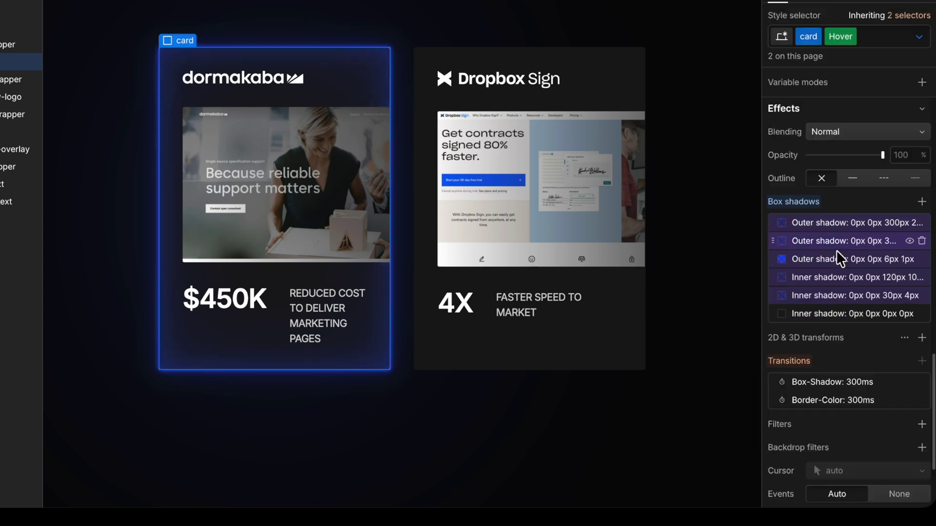
Set the third inner shadow of the card's Hover state to 4 px blur, 1 px size and the Strong variable, and deselect the card.
click(832, 315)
click(912, 434)
text(4)
key(Tab)
text(1)
click(806, 472)
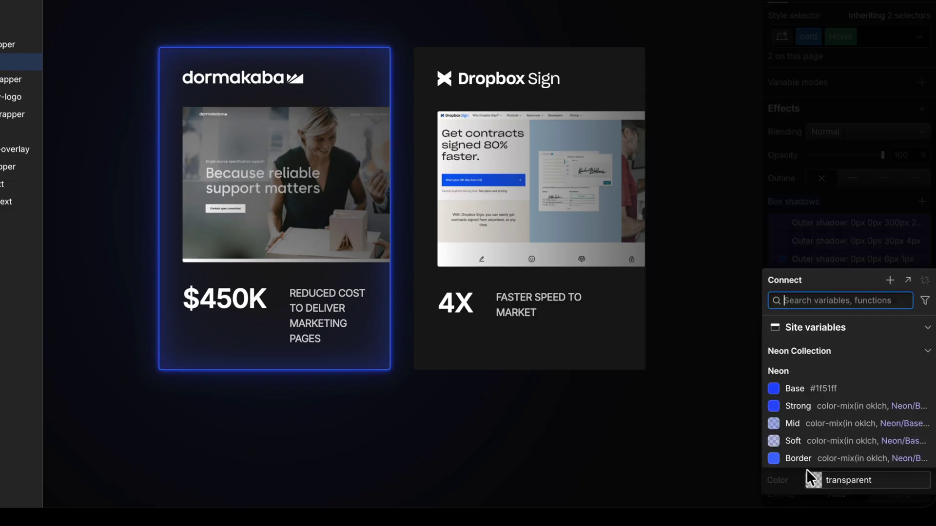
click(811, 409)
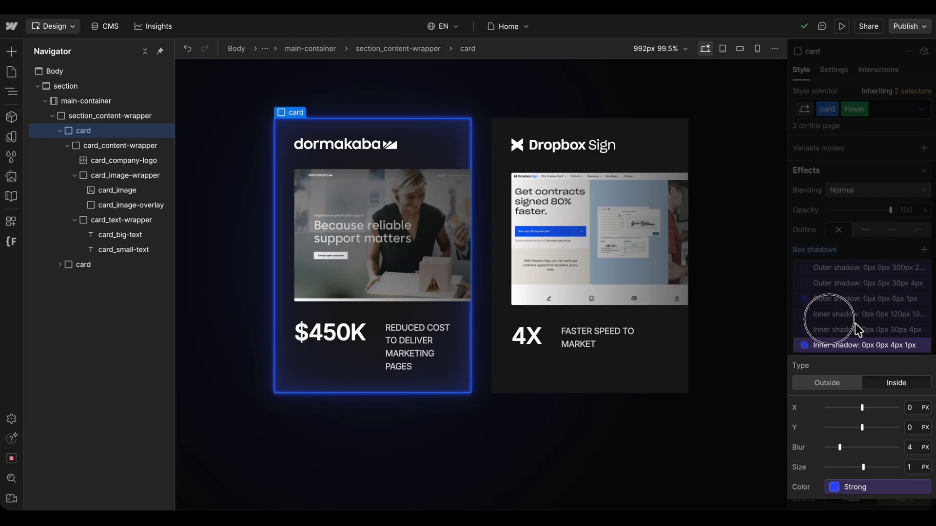
key(Escape)
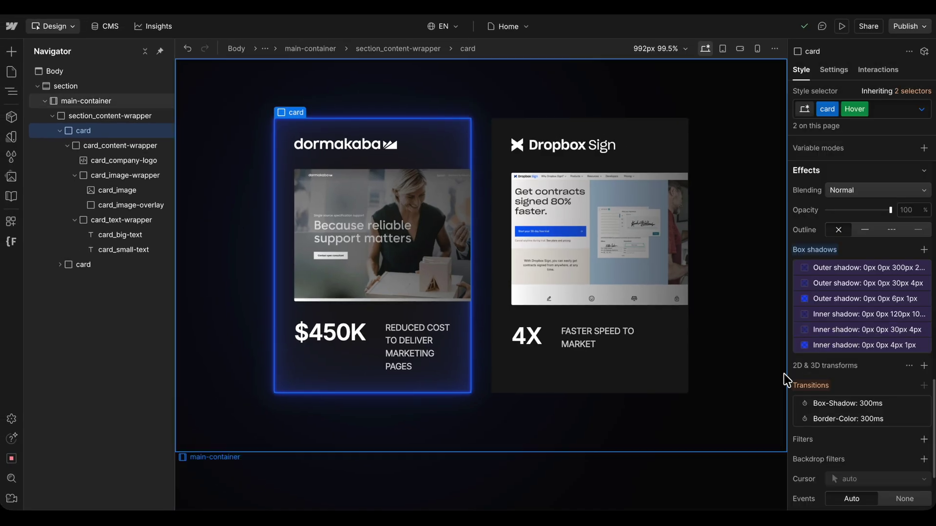
click(755, 383)
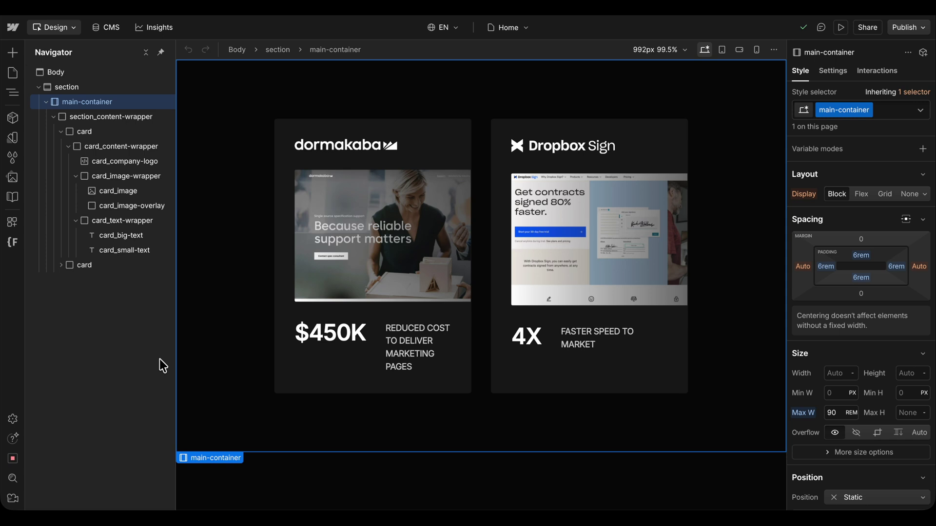
Create a manual variable mode named Pink in the Neon Collection.
key(v)
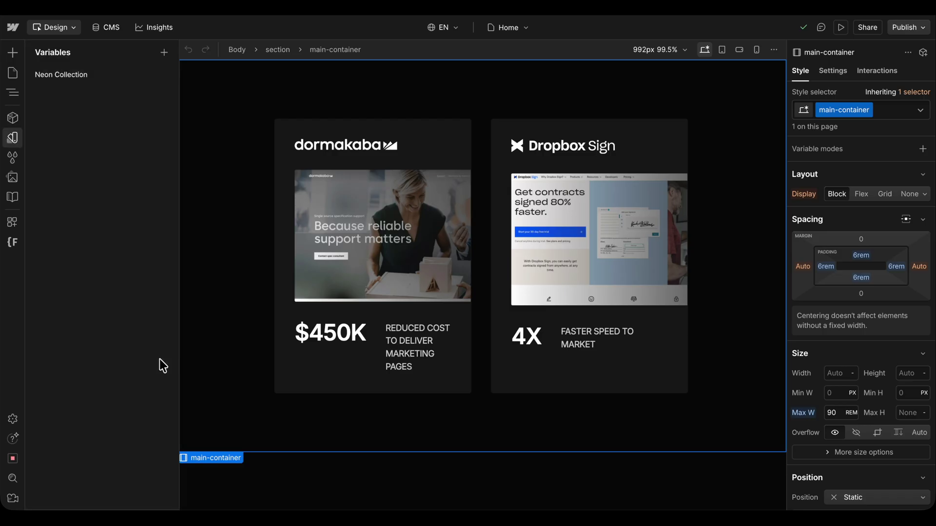
click(85, 83)
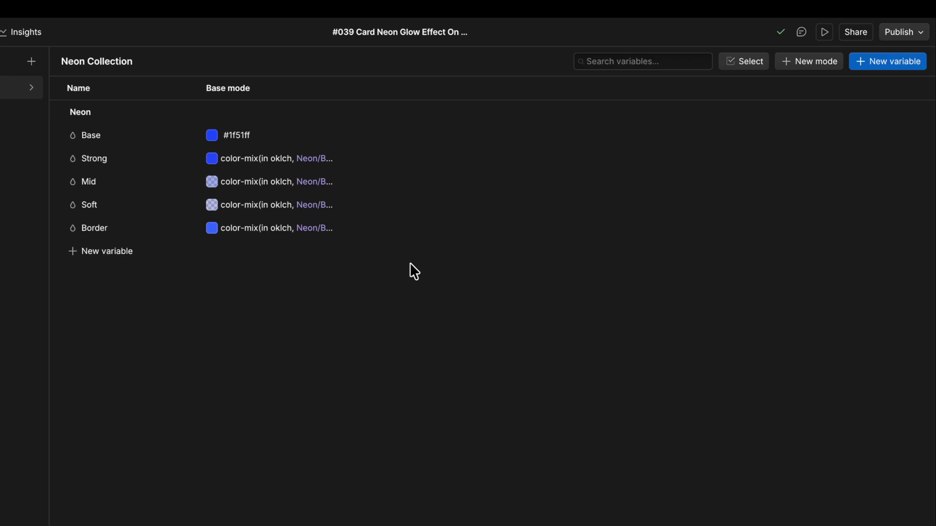
click(789, 61)
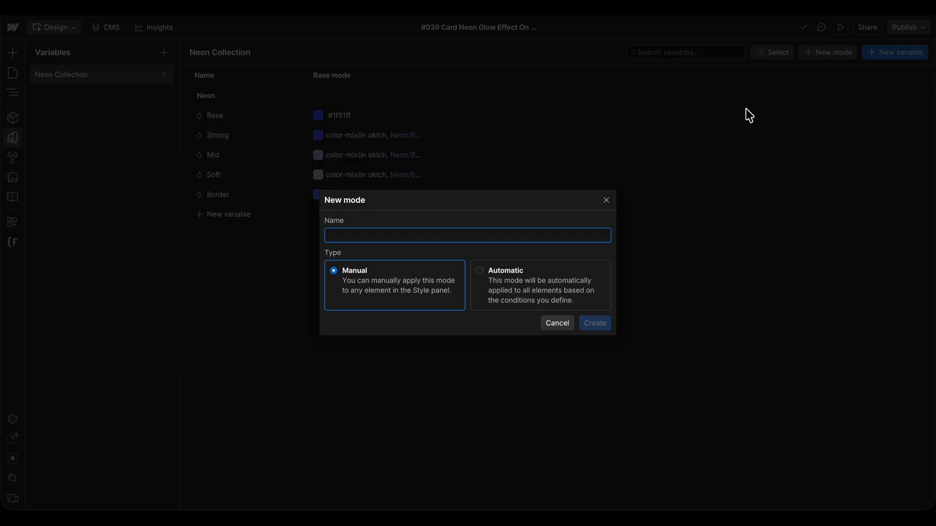
text(Pink)
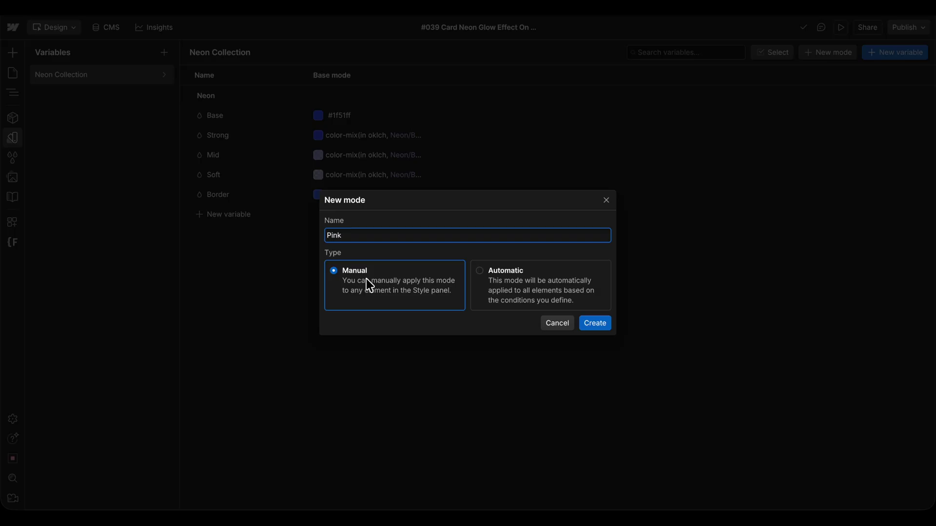
click(507, 292)
click(473, 317)
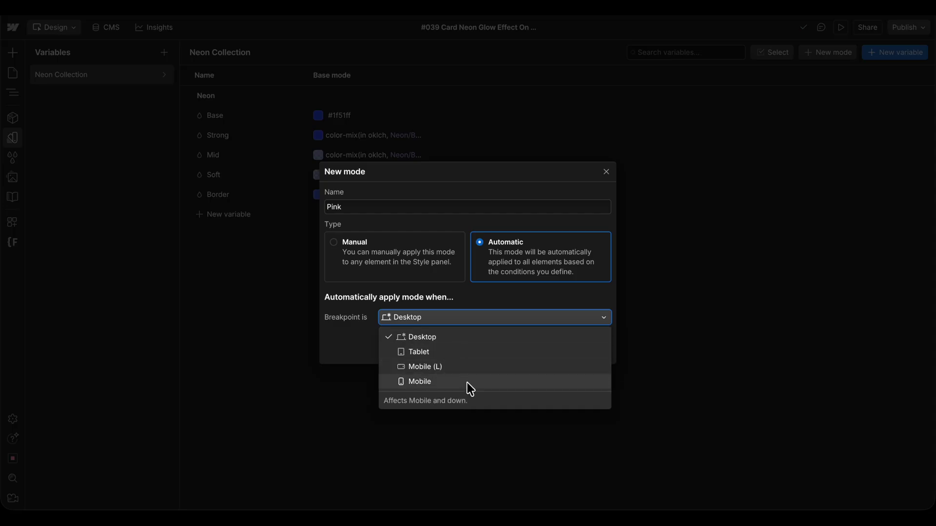
click(469, 317)
click(424, 266)
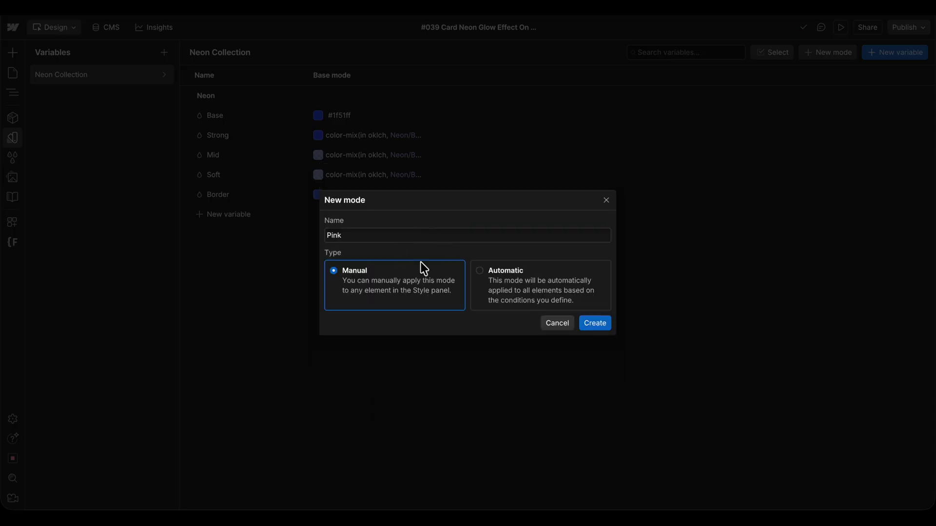
click(593, 326)
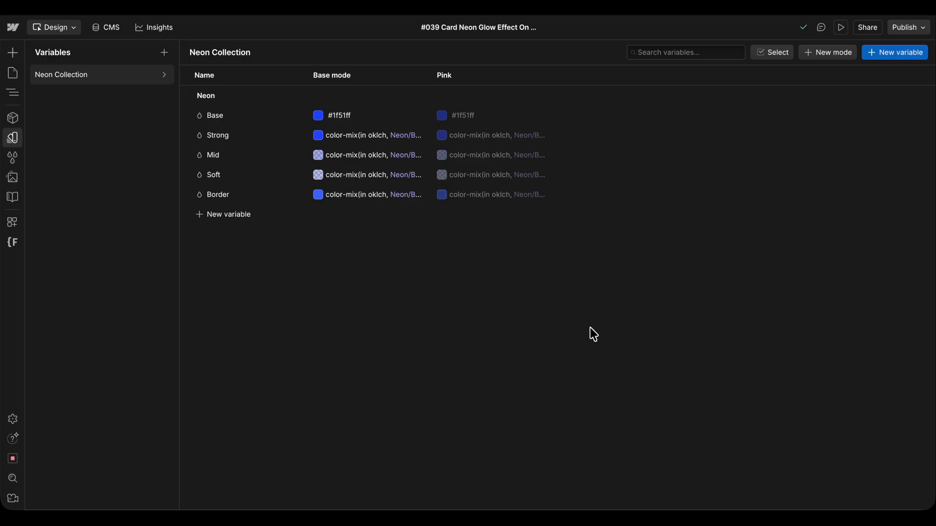
Set the Base color variable to ff1493 in the Pink mode.
click(479, 115)
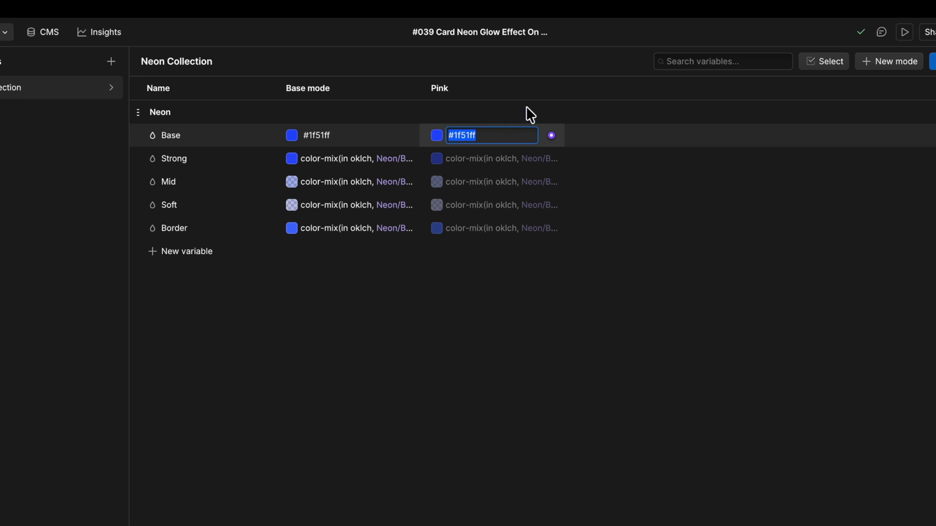
text(ff14)
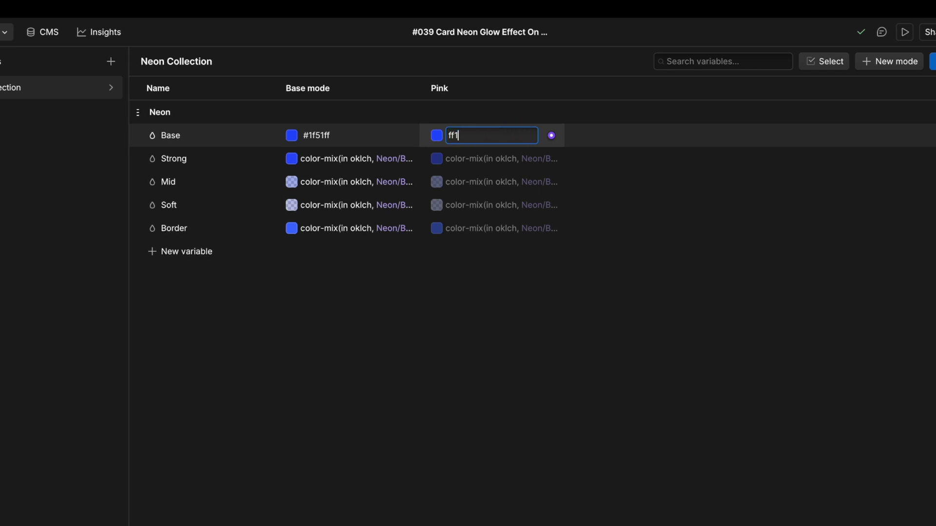
text(93)
key(Return)
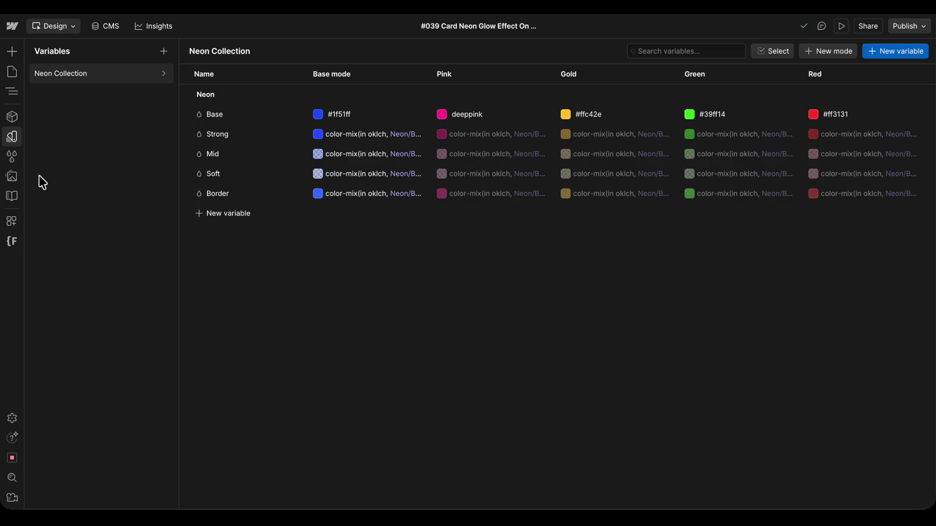
Apply the Neon Collection's Pink mode to the card class and deselect the card.
click(15, 138)
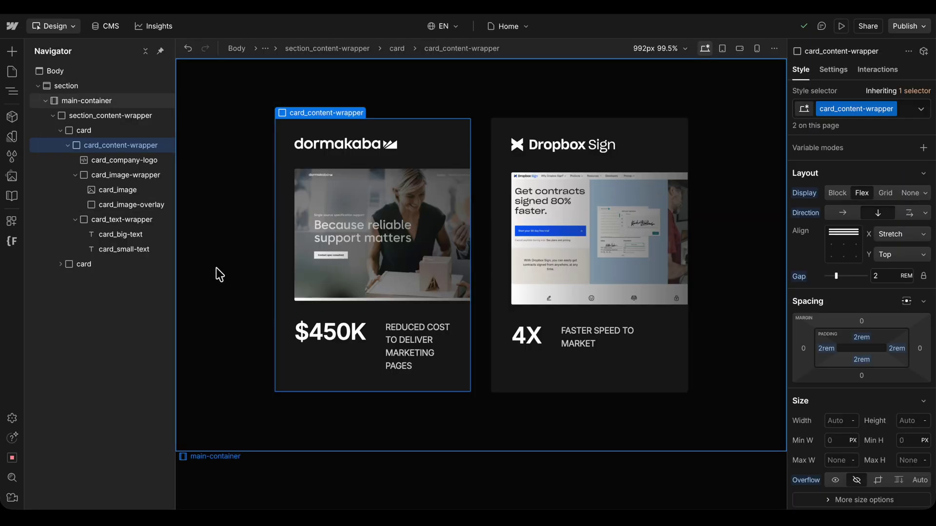
click(116, 130)
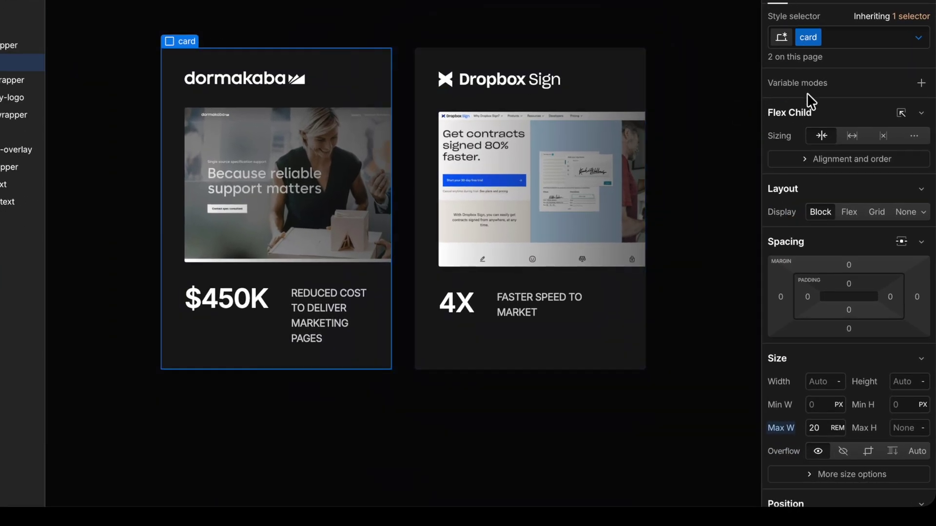
click(921, 84)
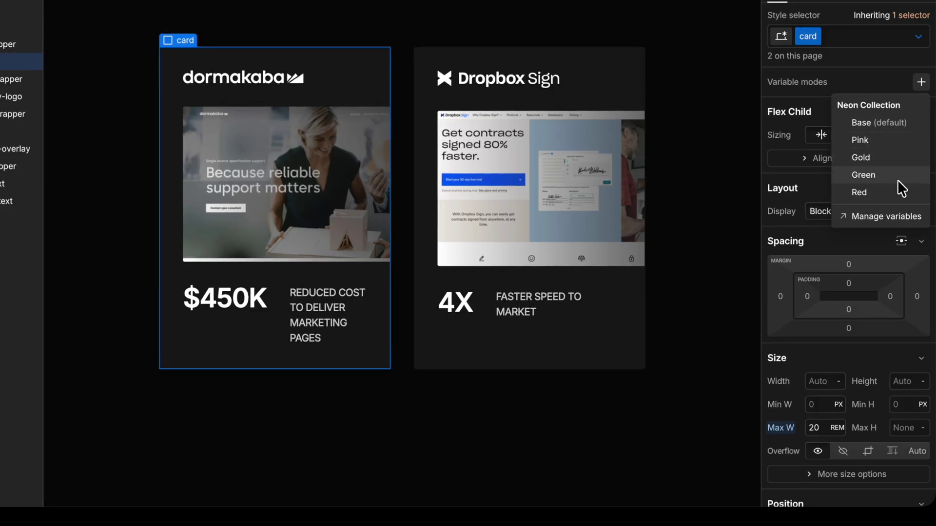
click(872, 141)
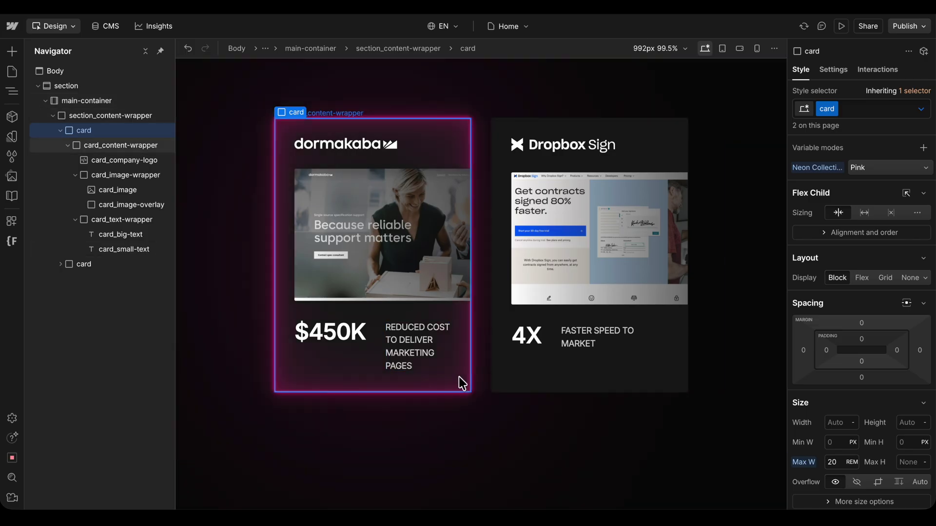
click(495, 419)
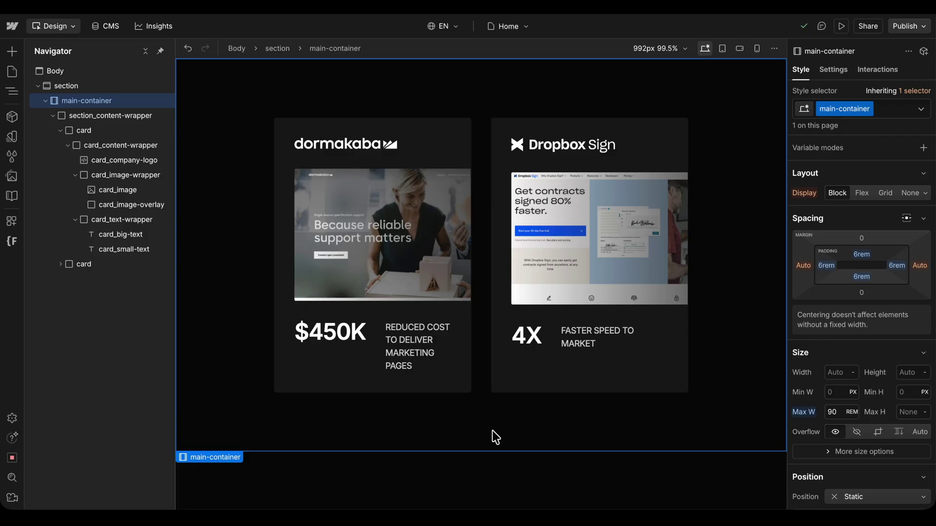
Reset the Neon Collection variable mode on the card class.
key(Down)
key(Down)
click(806, 182)
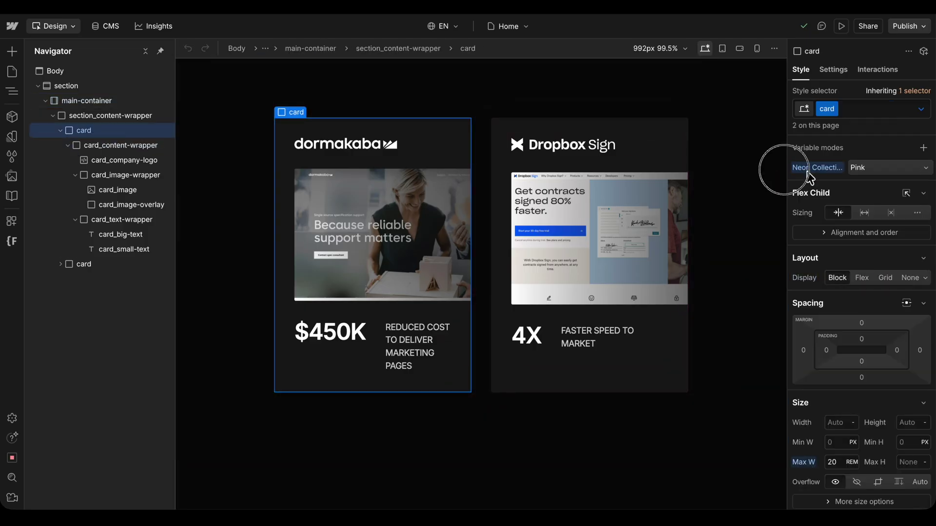
click(806, 189)
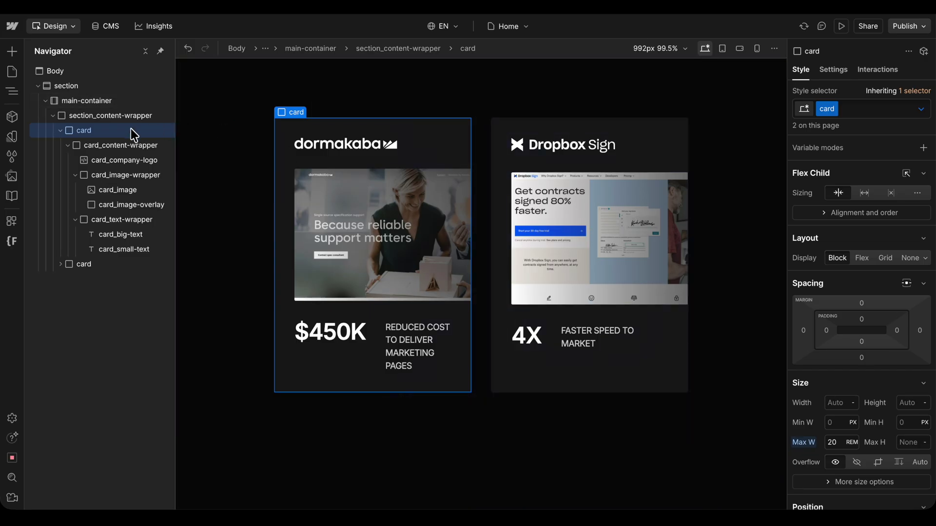
Duplicate the dormakaba card, and give the first card the combo class cc-mode-pink with the Pink variable mode.
key(ctrl+d)
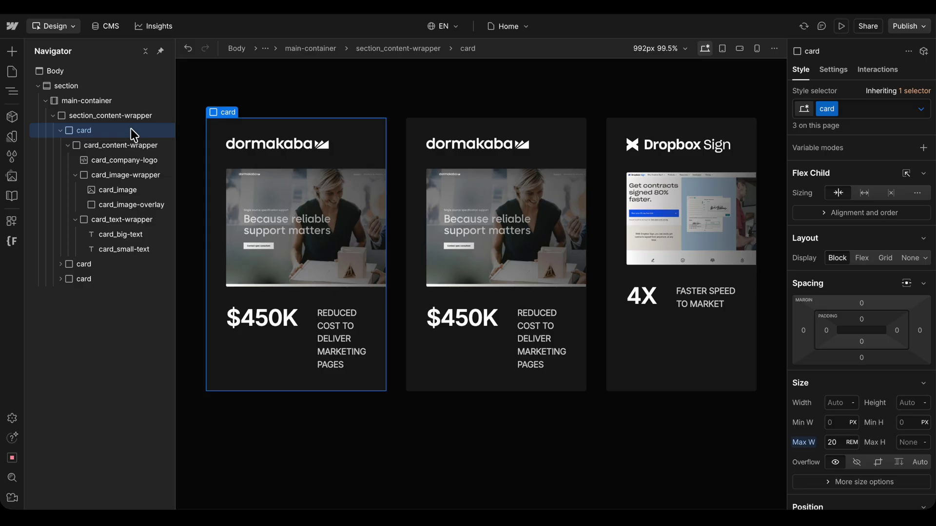
click(878, 108)
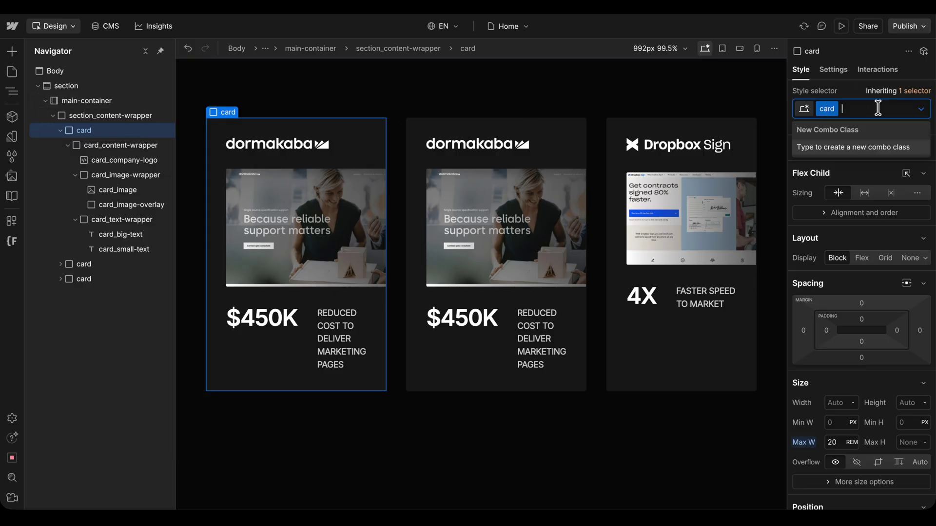
text(cc-)
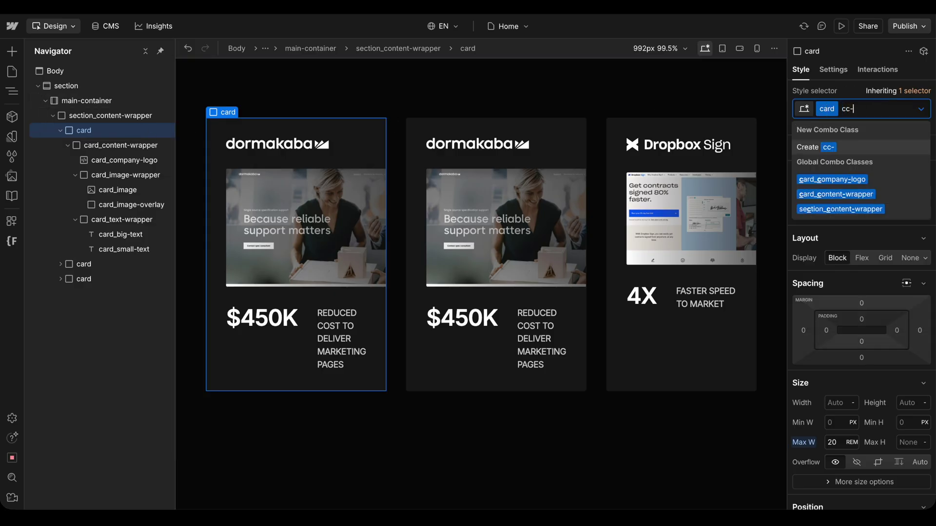
text(mouse-in)
key(Return)
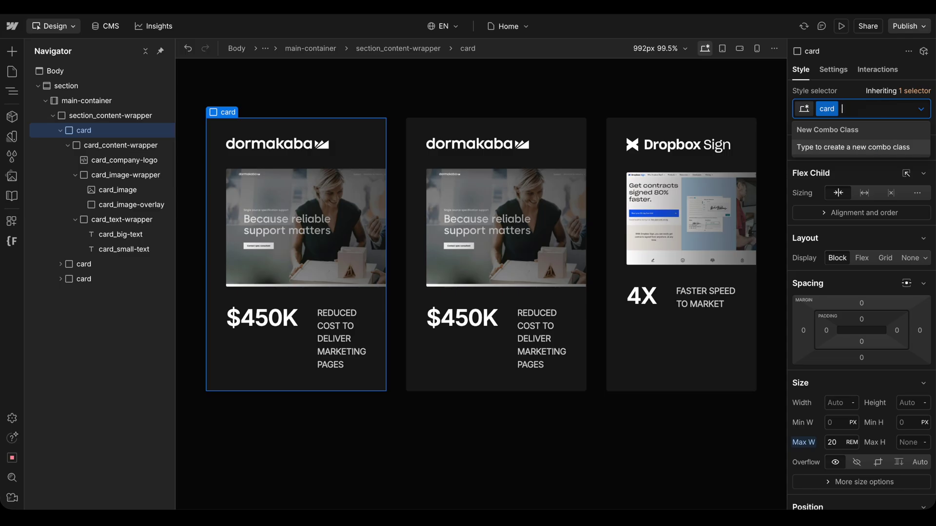
click(922, 148)
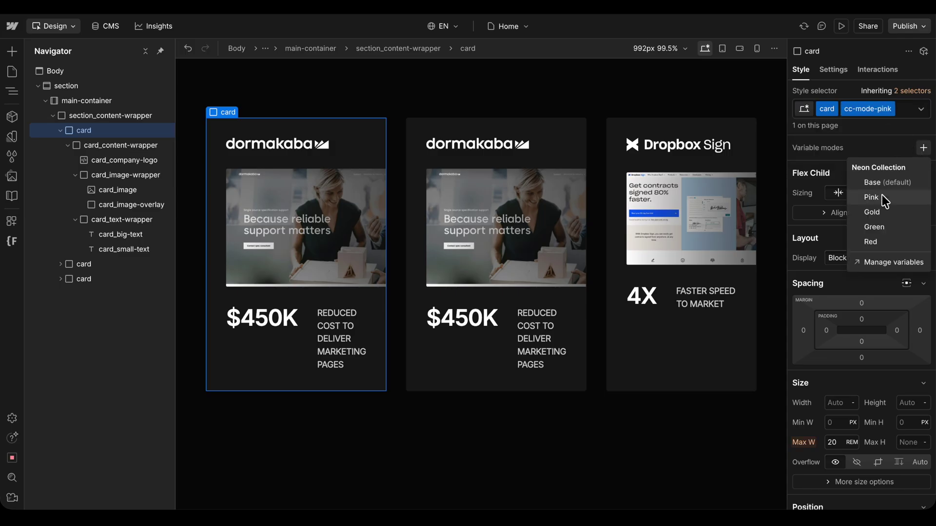
click(884, 201)
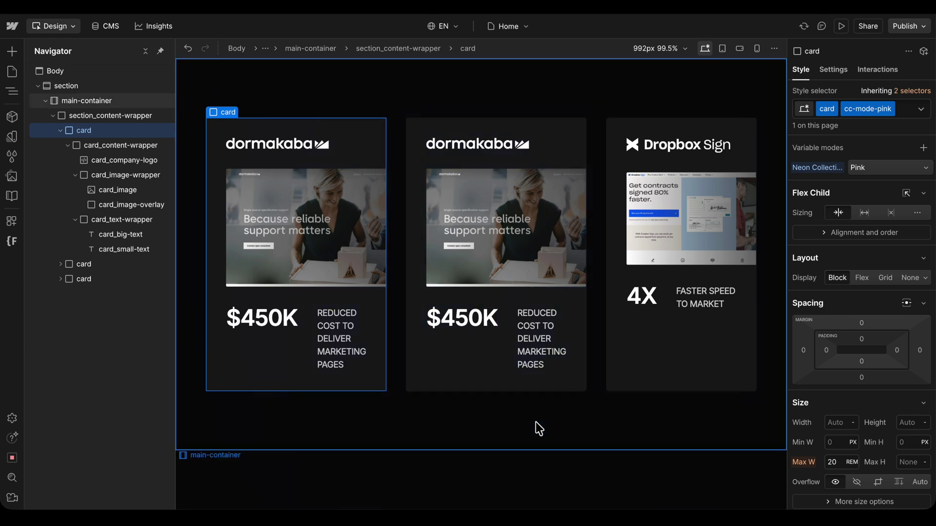
Add the combo class cc-mode-gold to the Dropbox Sign card and apply the Gold variable mode.
click(117, 278)
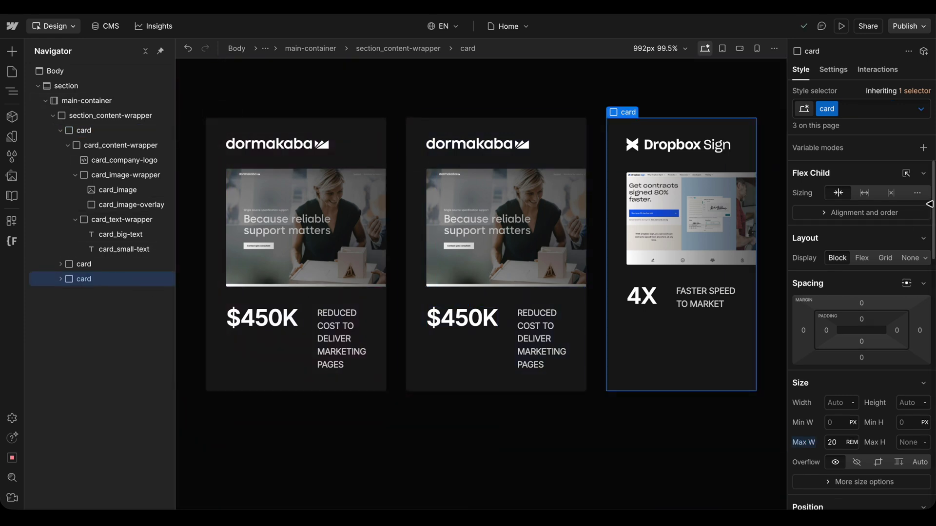
click(863, 108)
text(cc-mode-gold)
key(Return)
click(923, 148)
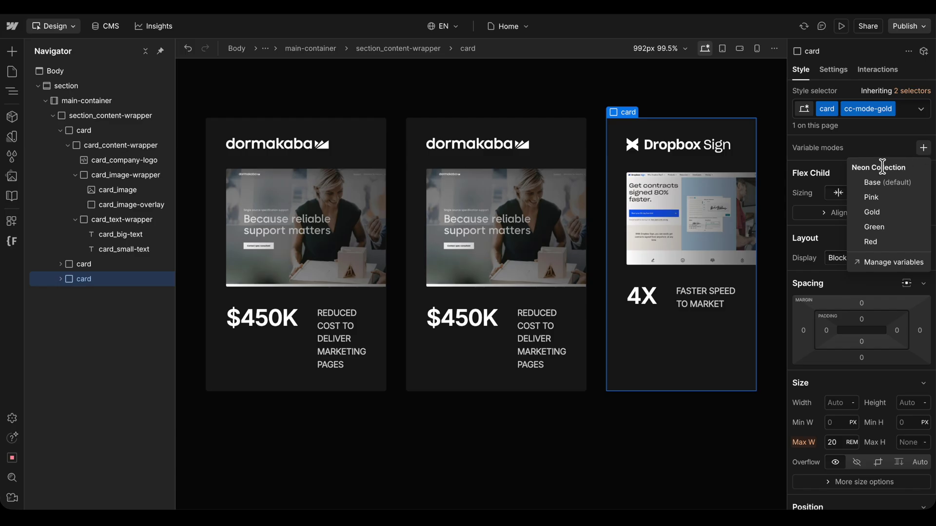
click(871, 213)
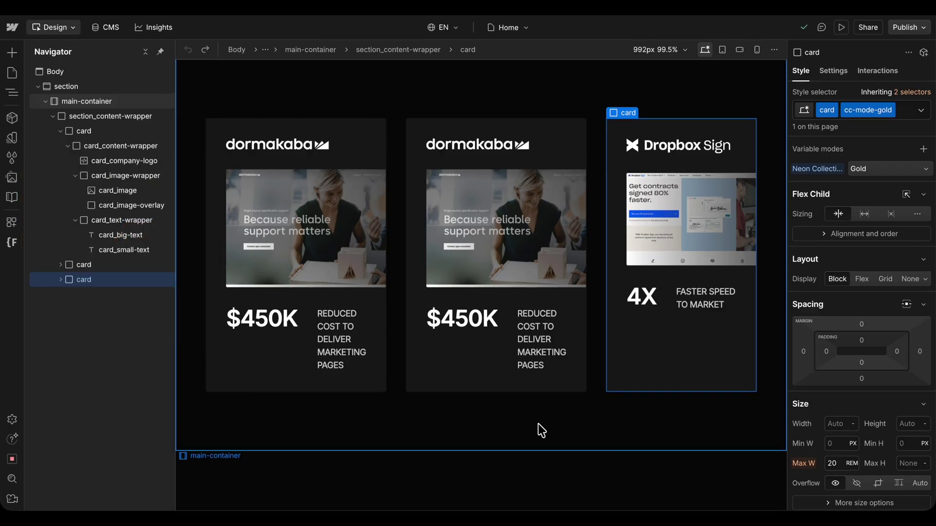
Delete the Dropbox Sign card and the first dormakaba card, keeping a single plain card.
key(Delete)
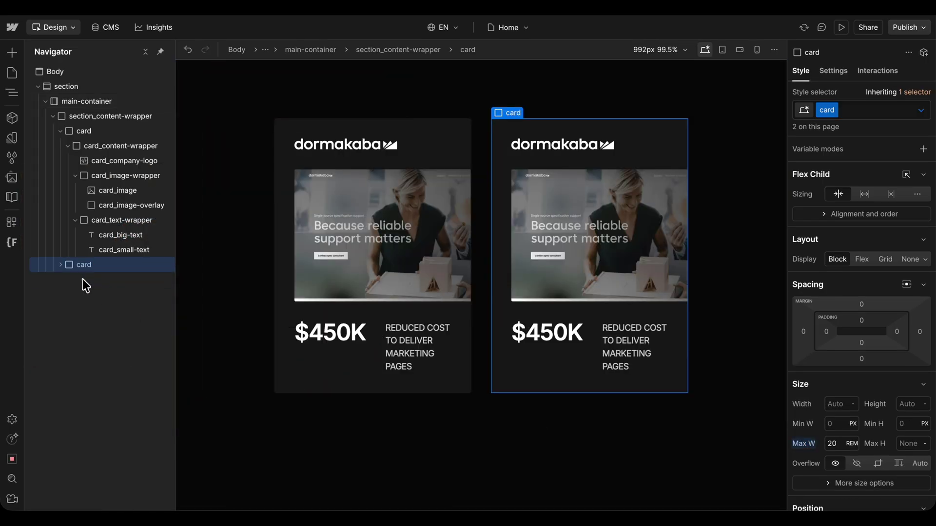
click(81, 130)
key(Delete)
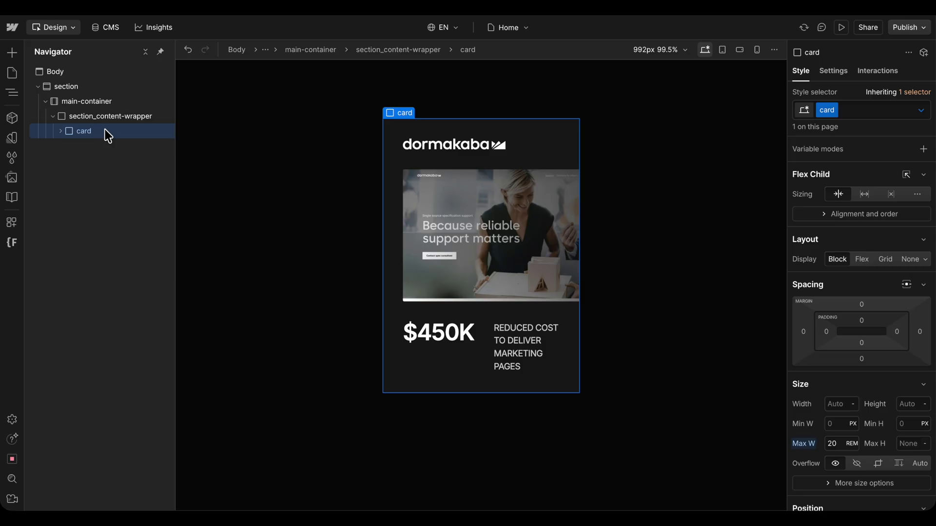
Create a component named Card from the remaining card.
key(ctrl+shift+a)
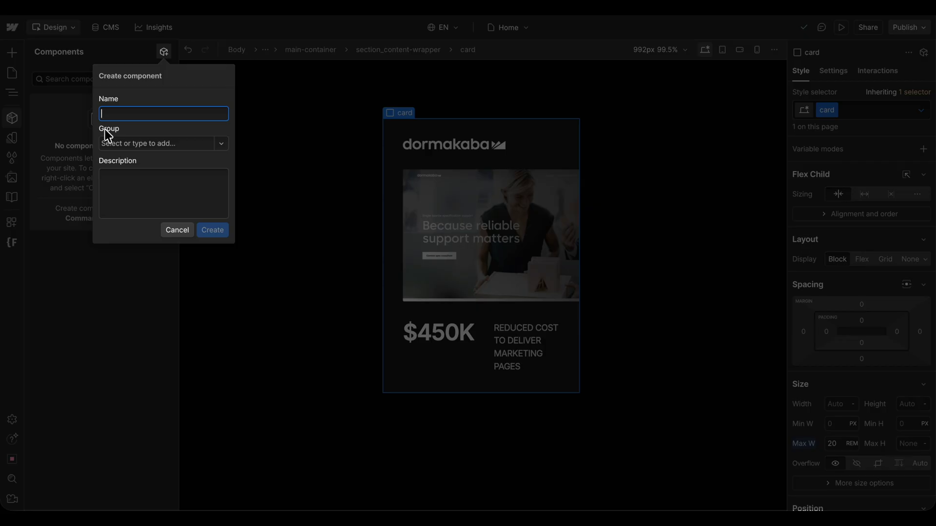
text(Card)
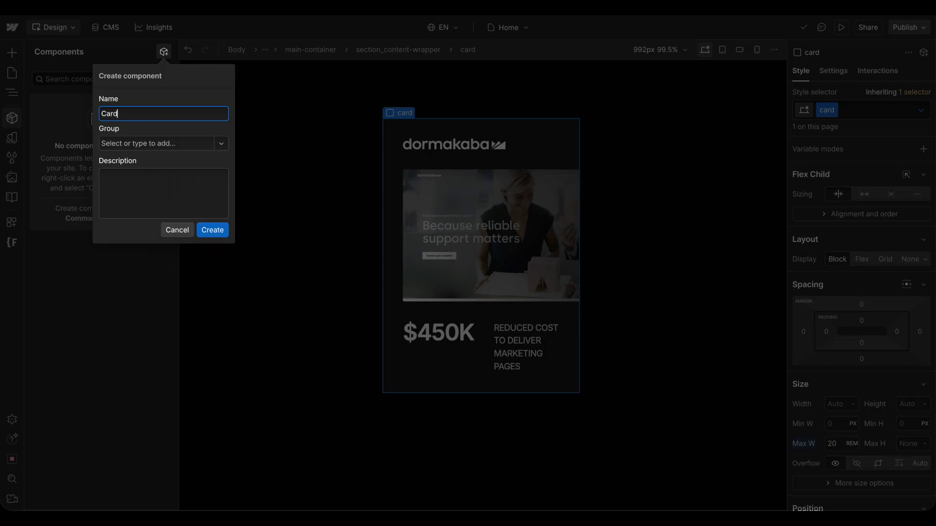
click(213, 231)
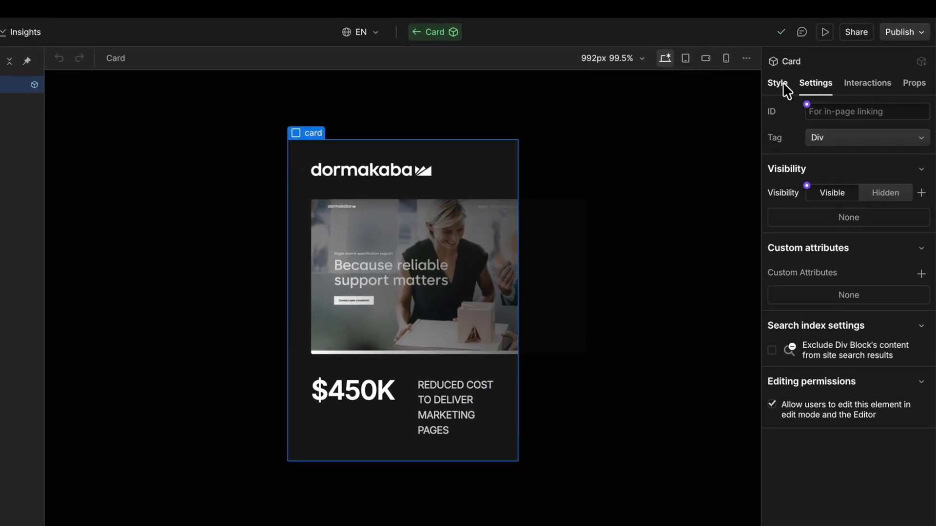
Add a component variant named Pink to the Card component.
click(779, 83)
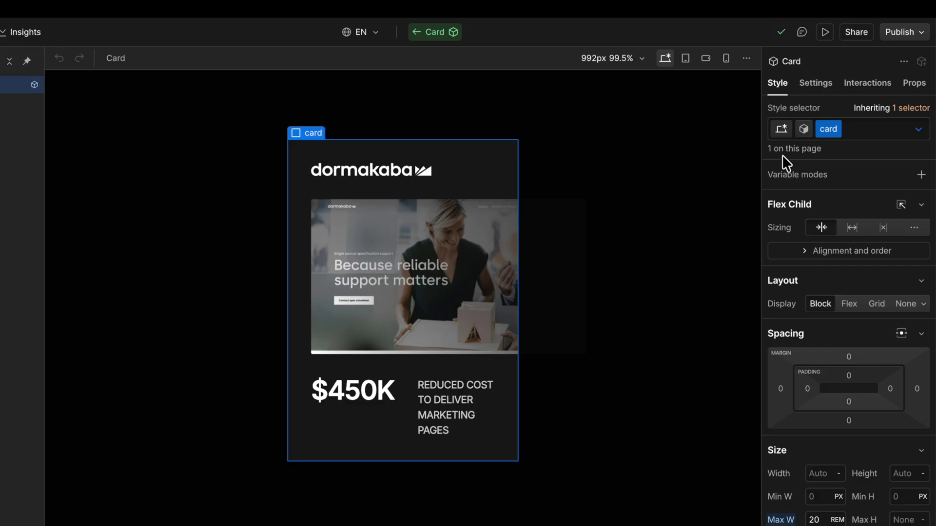
click(805, 129)
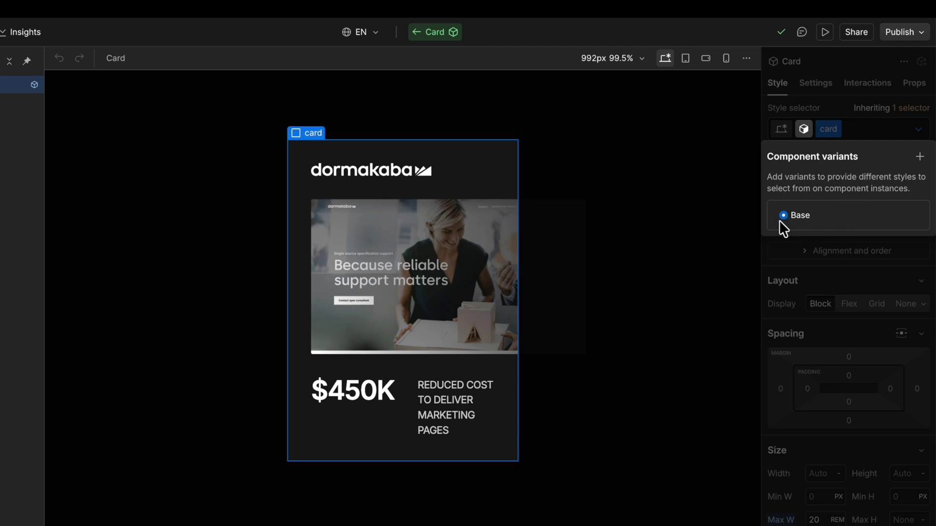
click(922, 163)
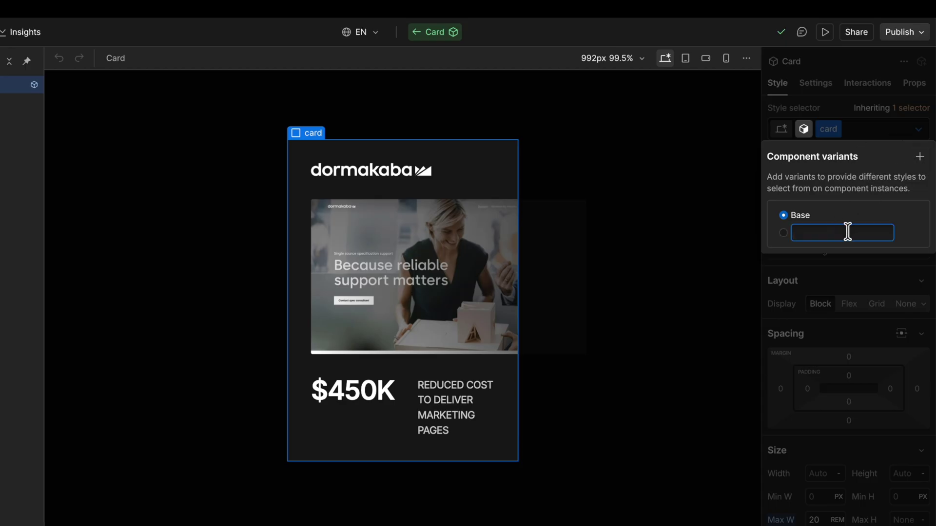
text(Pink)
key(Return)
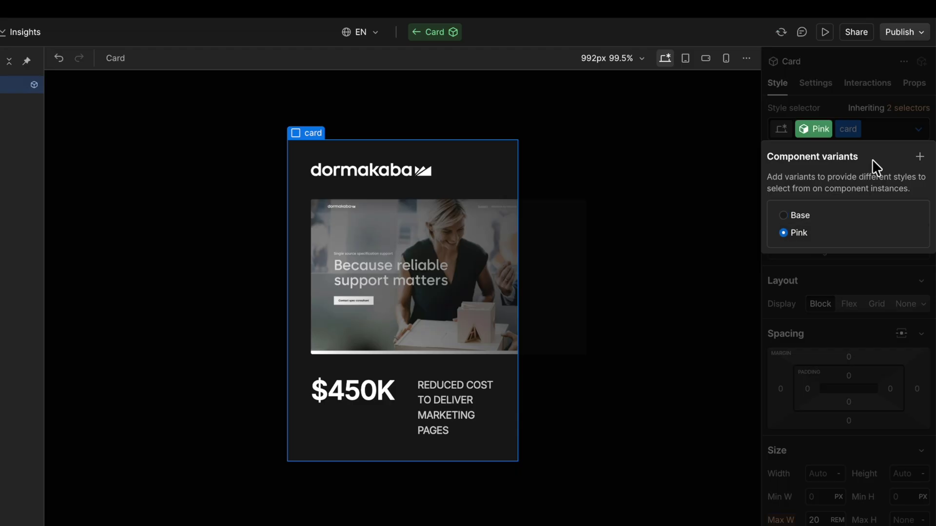
Apply the Neon Collection's Pink variable mode to the card in the Pink variant.
click(921, 177)
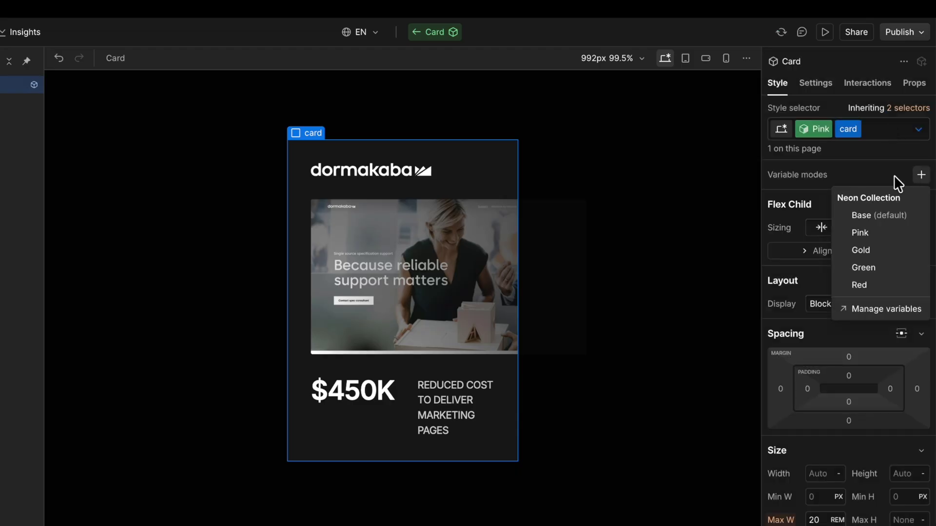
click(878, 232)
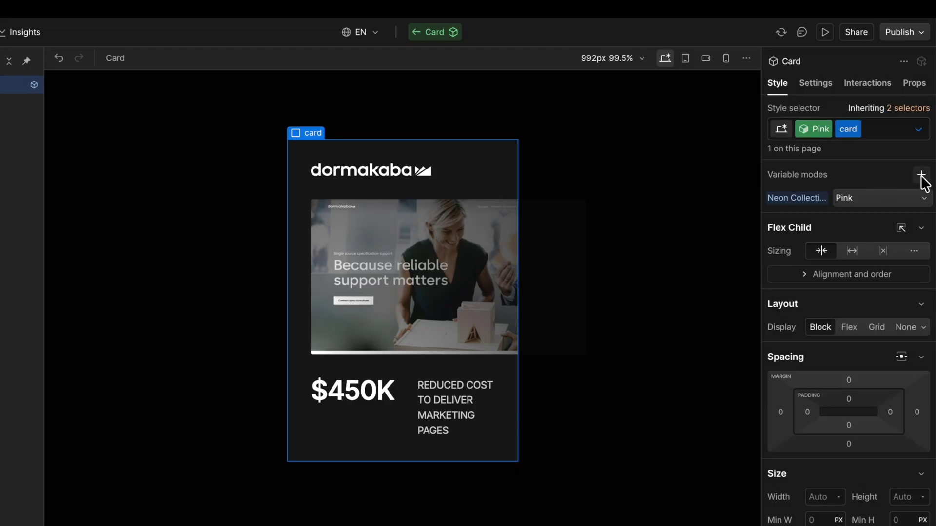
Add a Gold variant to the Card component and apply the Neon Collection's Gold variable mode to it.
click(807, 124)
click(807, 126)
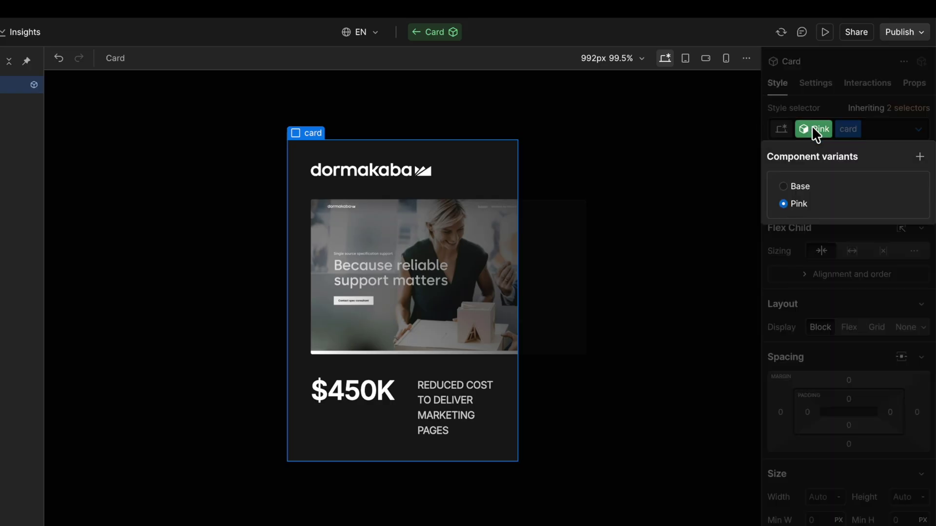
click(919, 157)
text(Gold)
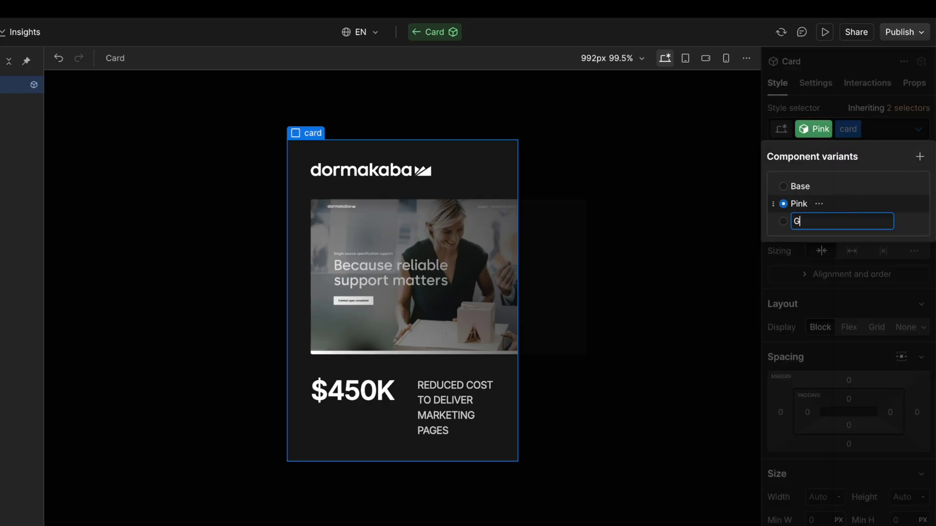
key(Return)
click(857, 126)
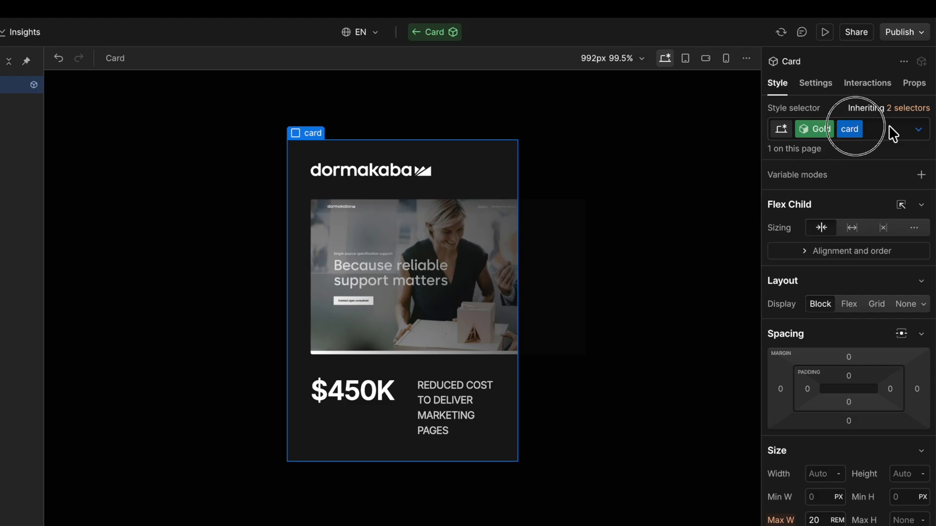
click(921, 175)
click(890, 245)
Add a Green variant to the Card component and apply the Neon Collection's Green variable mode to it.
click(815, 128)
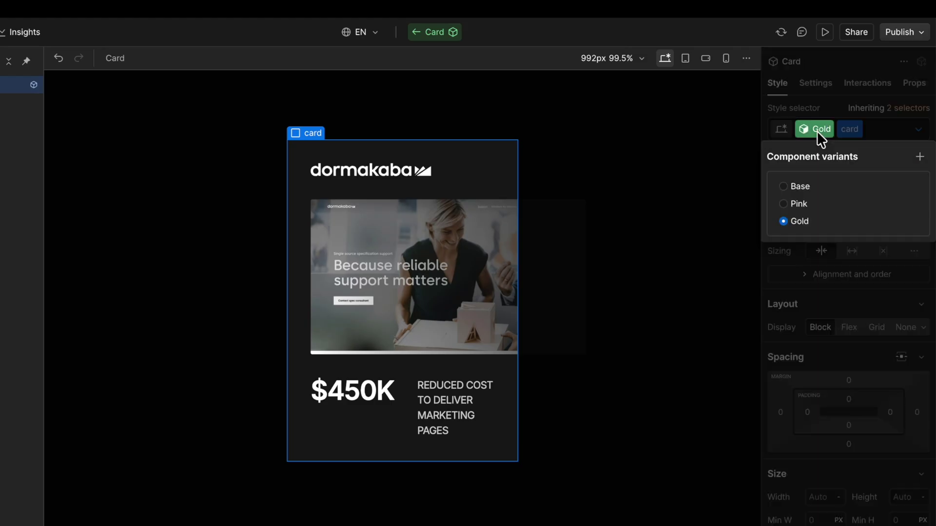
click(919, 157)
text(Green)
key(Return)
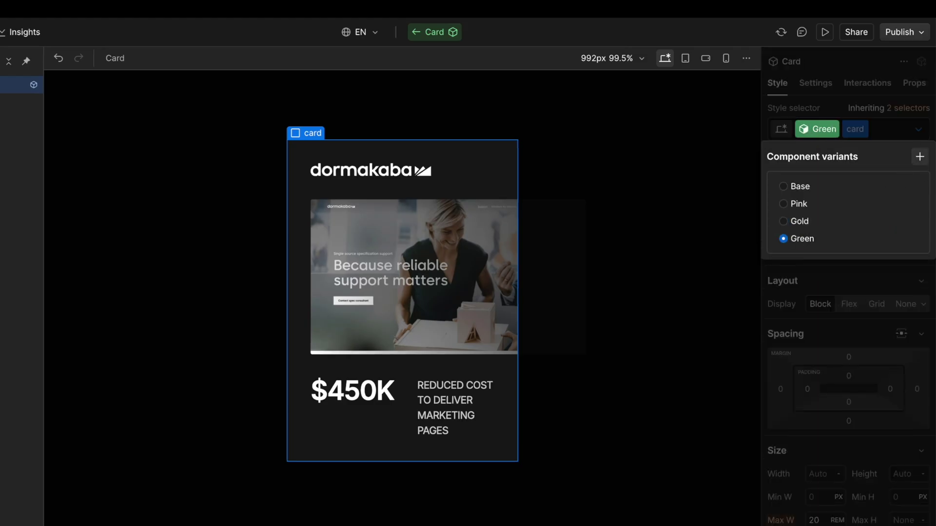
key(Escape)
click(920, 175)
click(867, 267)
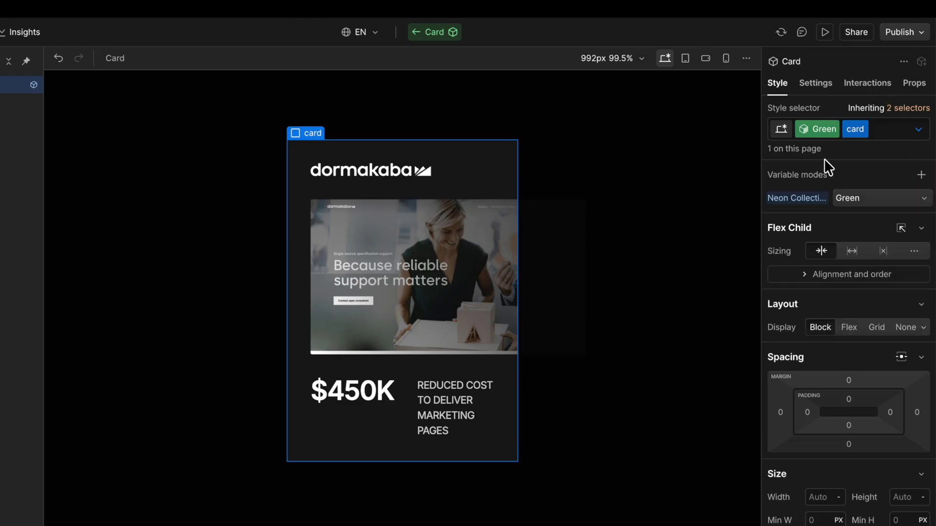
Add a Red variant to the Card component and apply the Neon Collection's Red variable mode to it.
click(824, 129)
click(919, 157)
text(Red)
key(Return)
key(Escape)
click(921, 175)
click(859, 285)
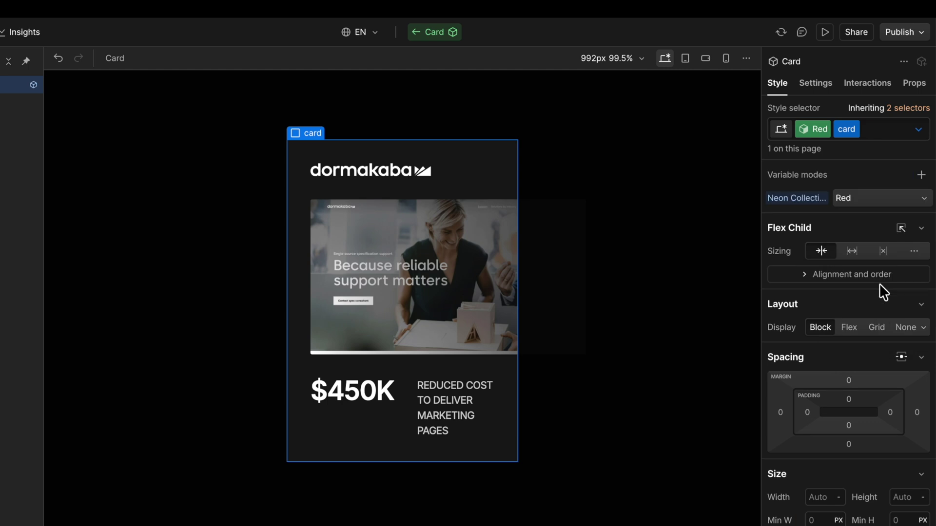
Exit the Card component to the Home page and review the variant options of the Card instance.
click(858, 198)
click(865, 224)
click(445, 34)
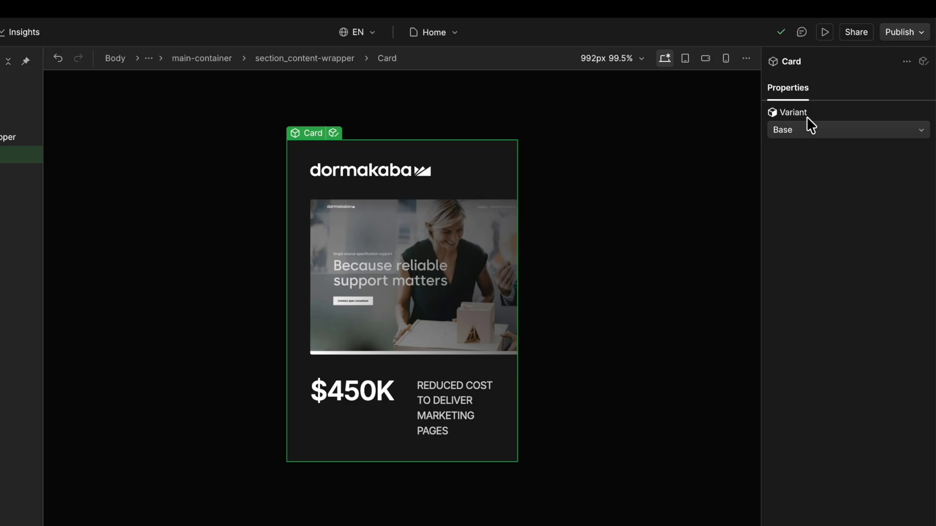
click(811, 132)
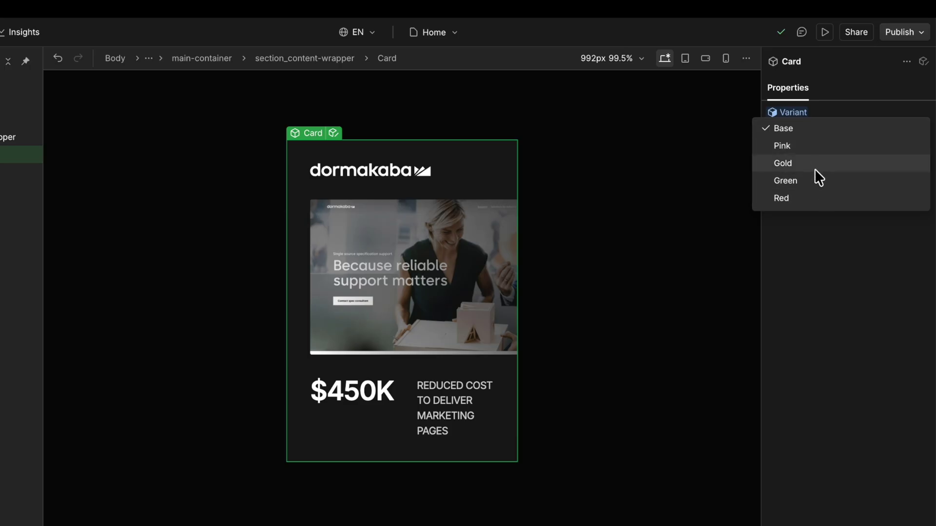
click(832, 243)
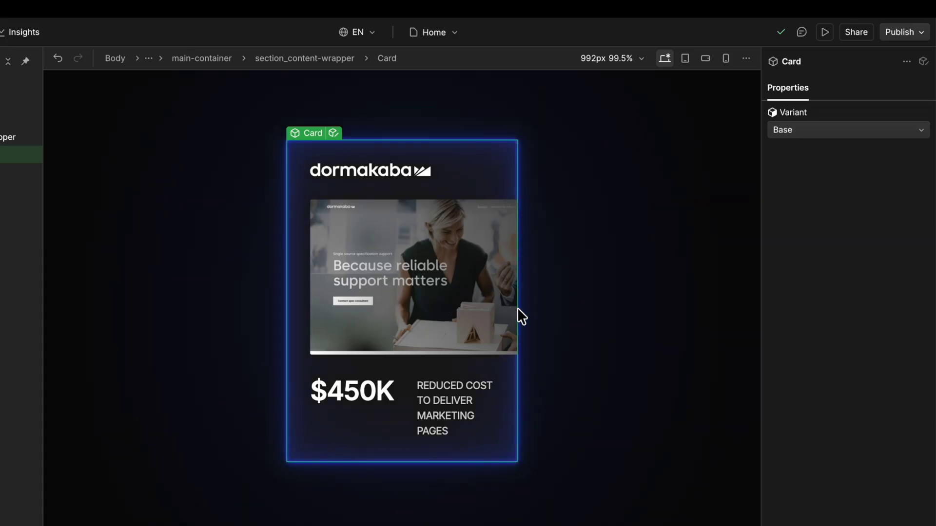
Duplicate the Card instance twice and set the middle card's variant to Gold.
key(ctrl+d)
key(ctrl+d)
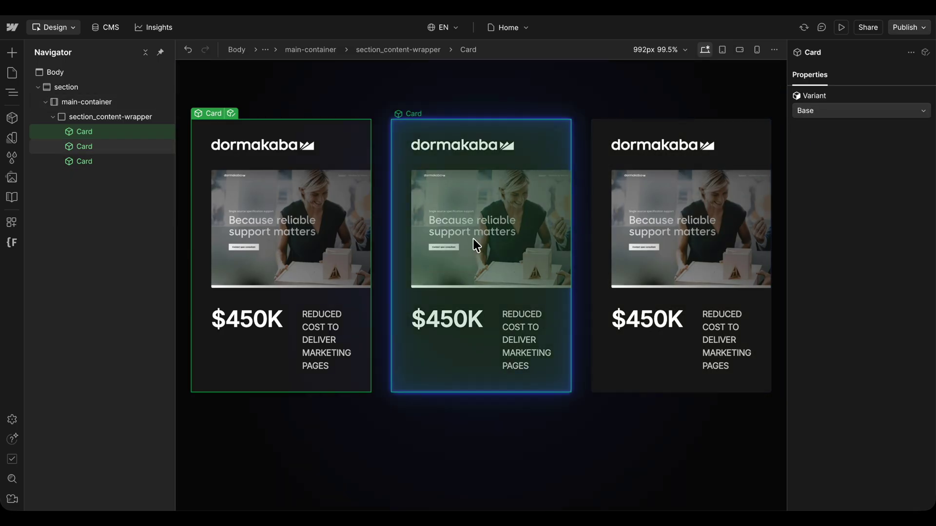
click(473, 239)
click(805, 112)
click(810, 140)
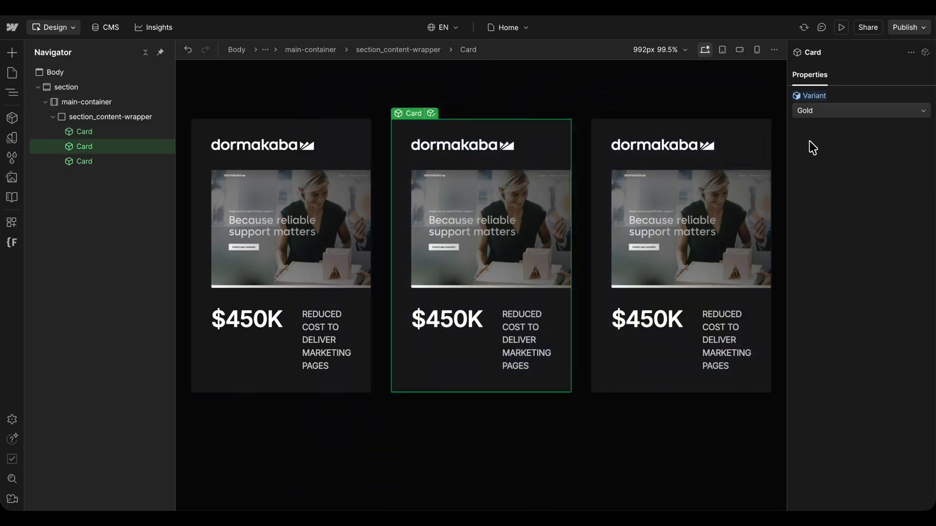
Set the third card's variant to Green and deselect the card.
click(735, 147)
click(829, 110)
click(846, 153)
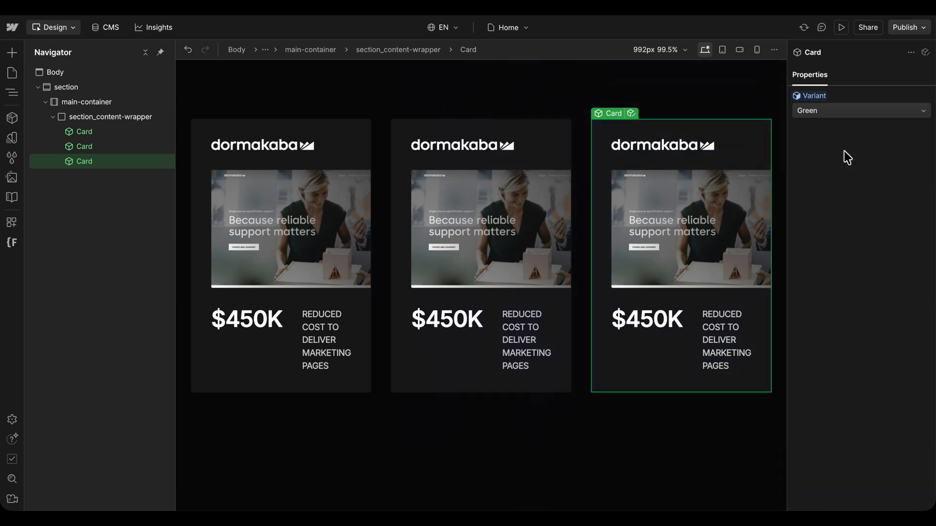
click(545, 468)
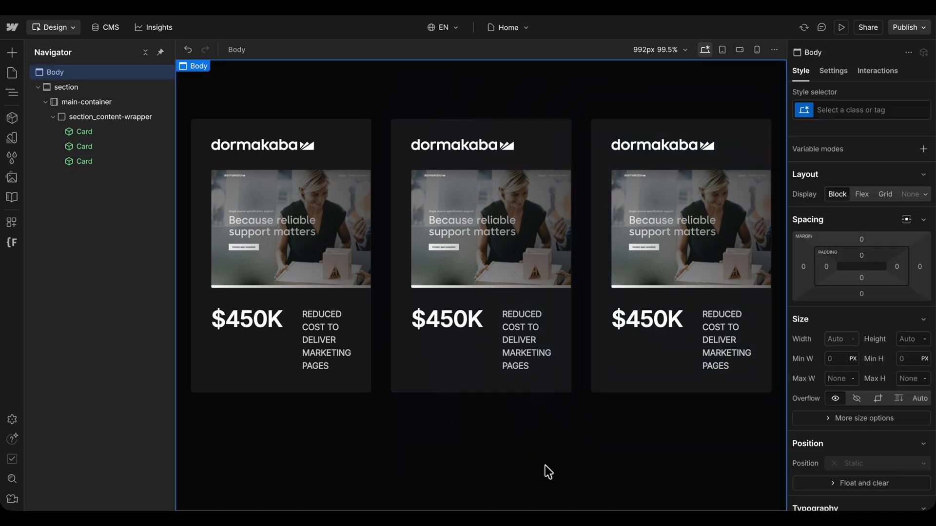